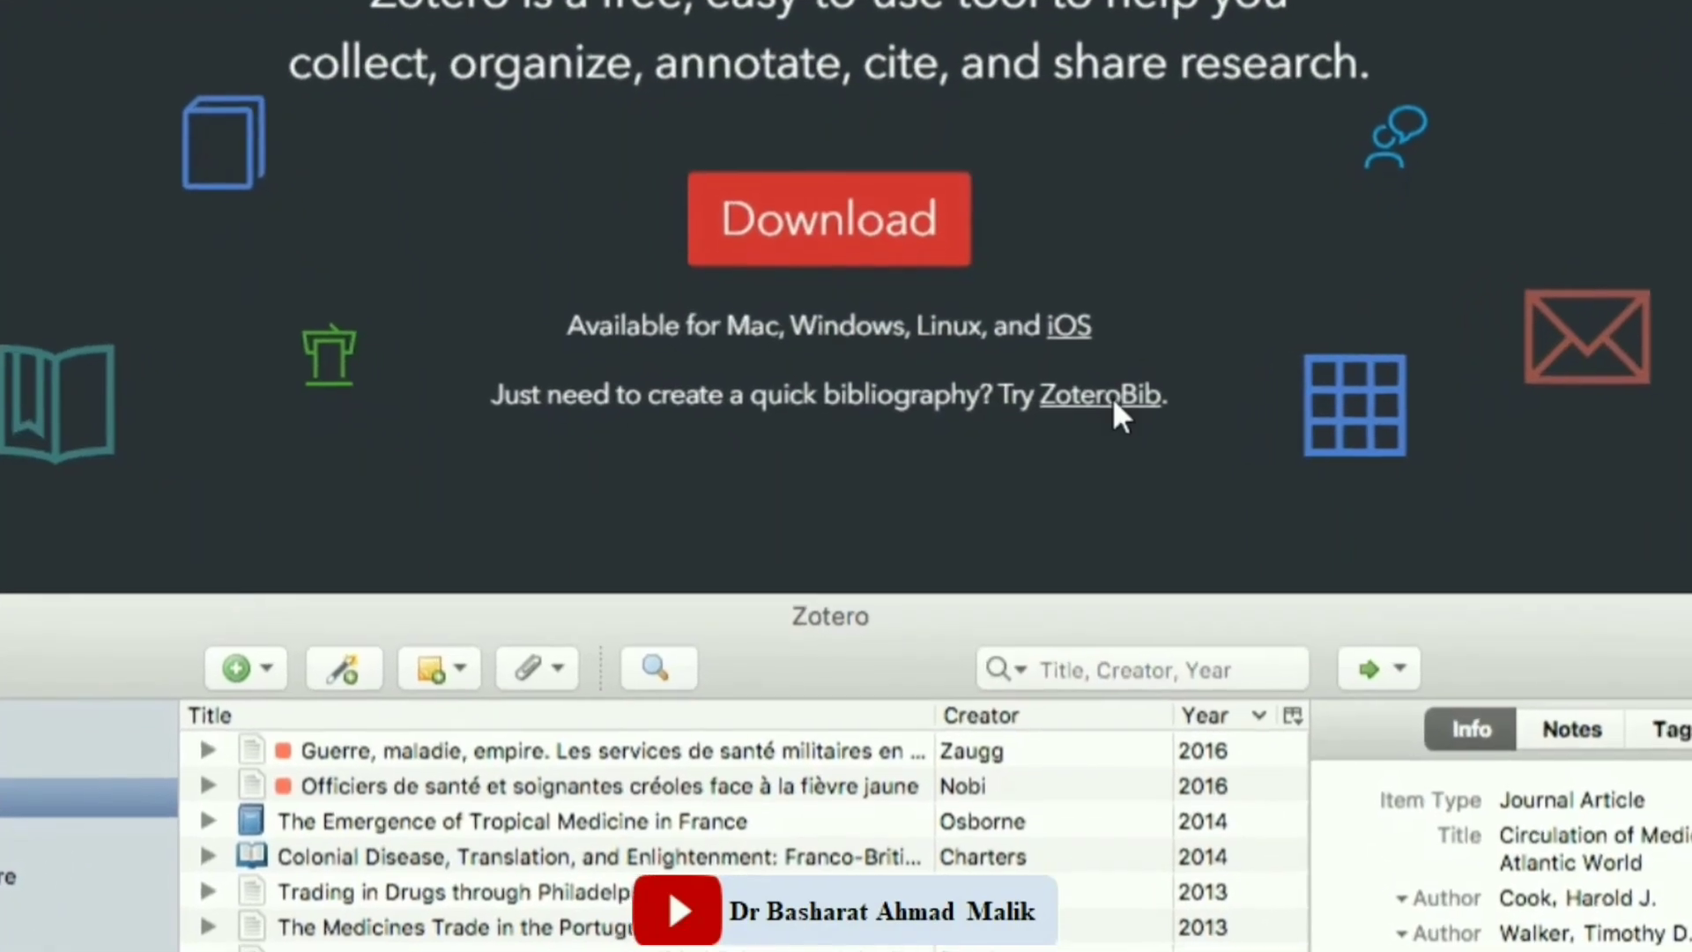
# Open ZoteroBib from the Zotero home page and look over its empty bibliography and link-creation sections.
pyautogui.click(1102, 402)
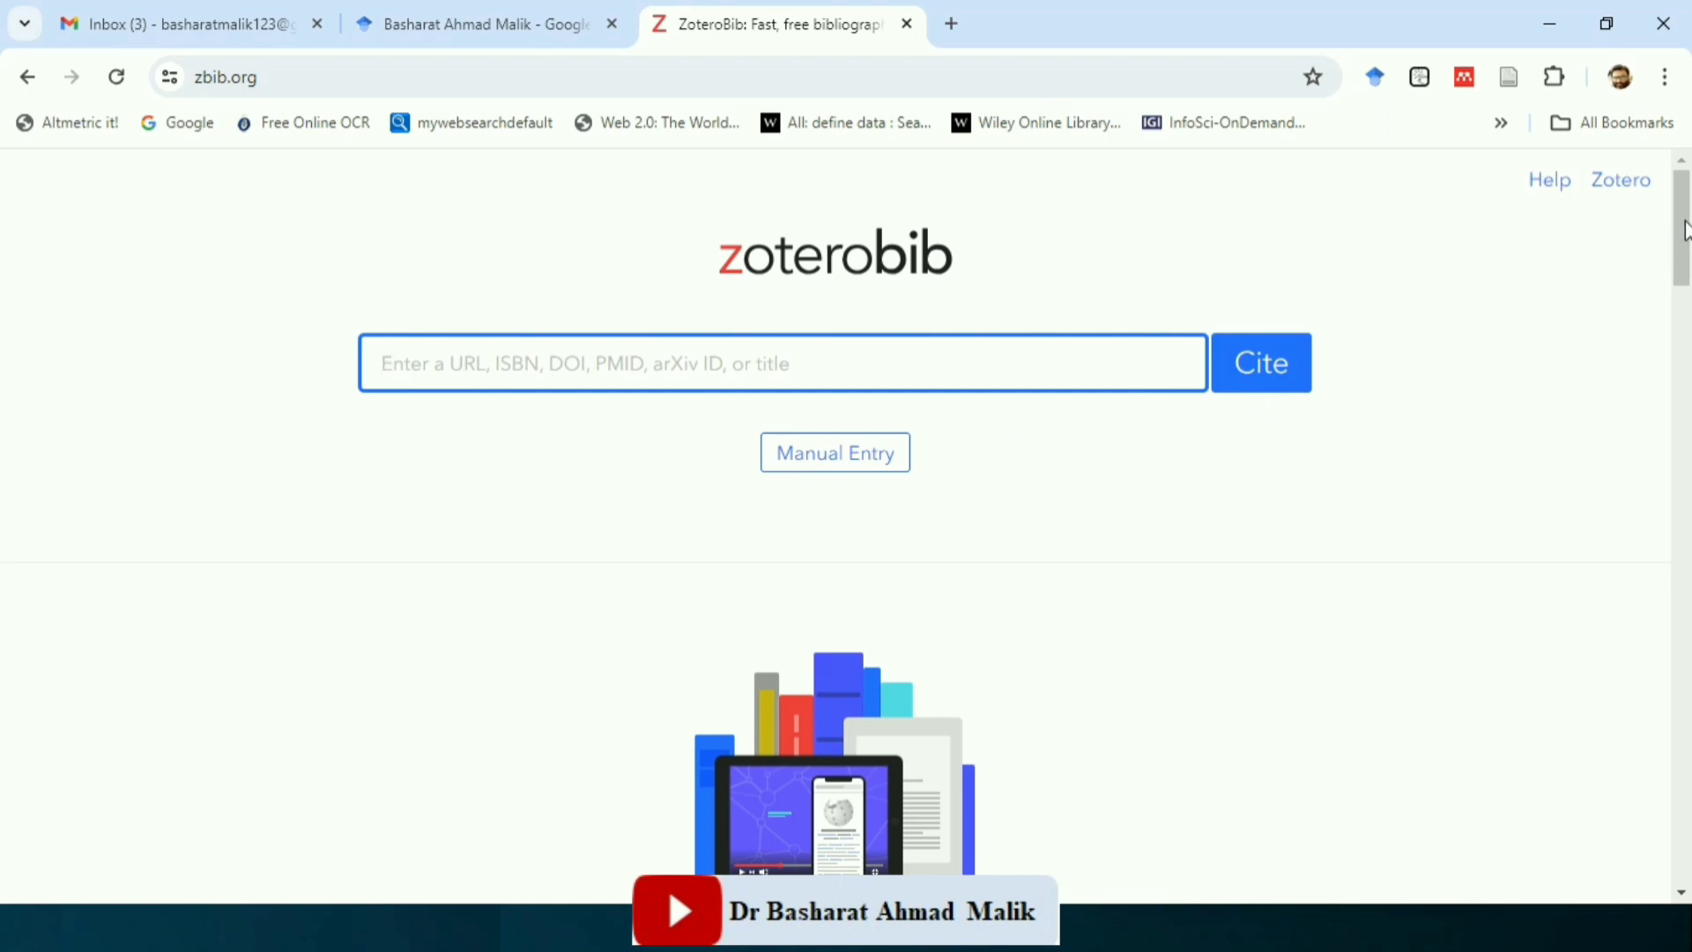
pyautogui.moveTo(1684, 231); pyautogui.dragTo(1685, 328)
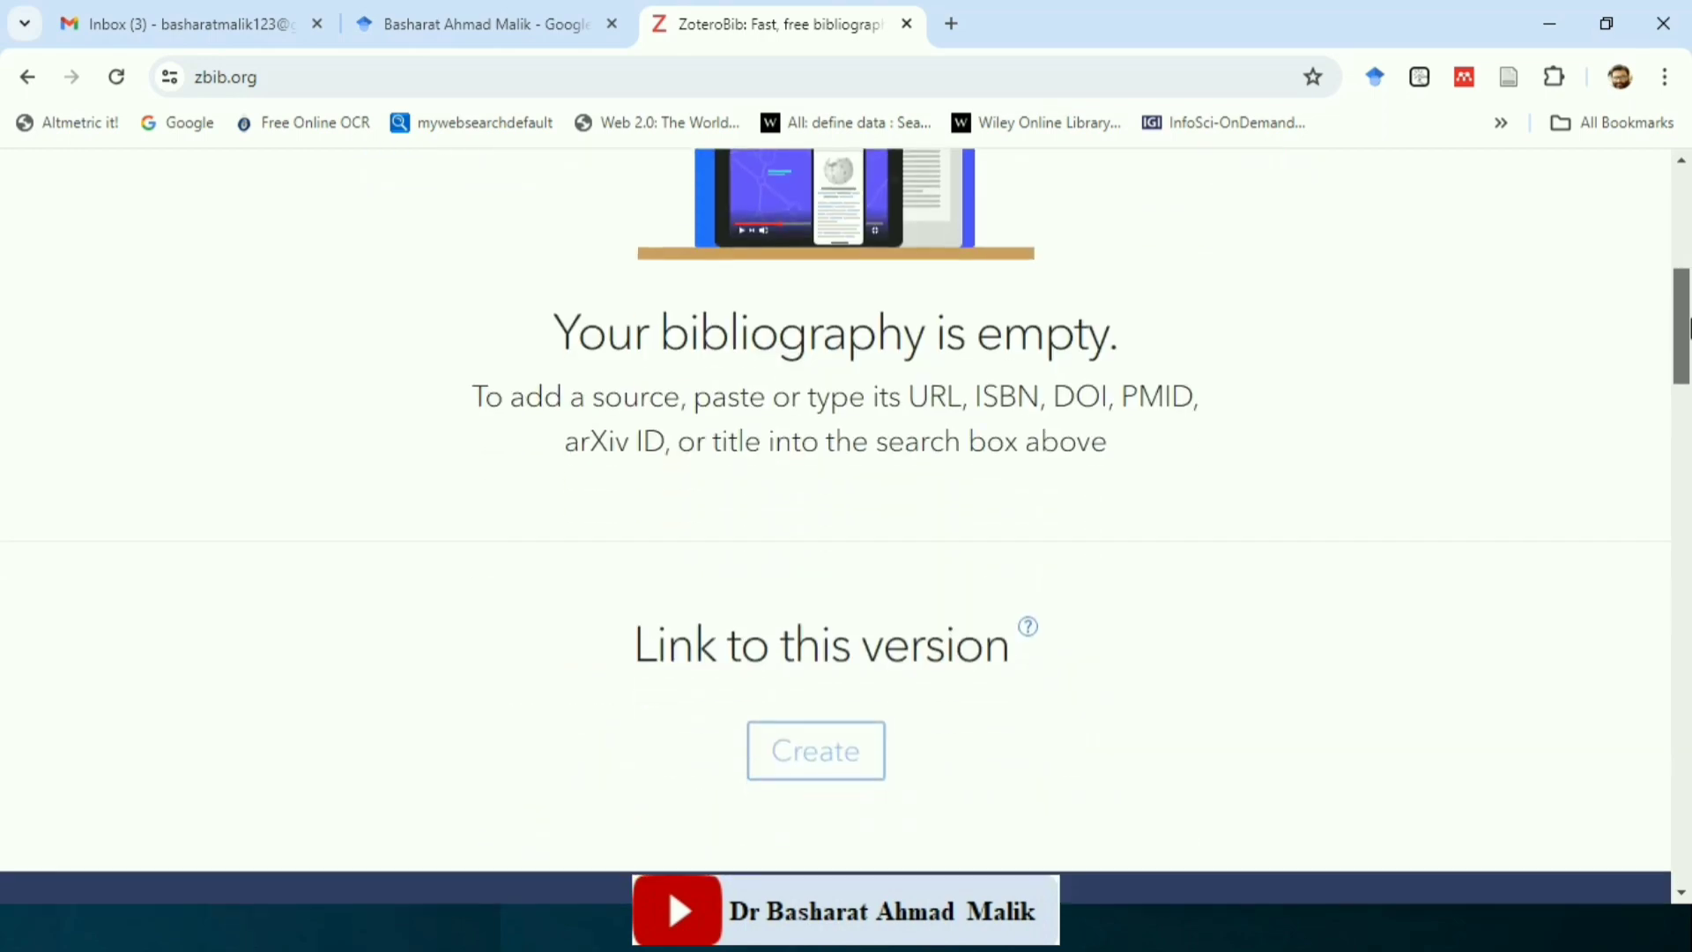
pyautogui.moveTo(1686, 328); pyautogui.dragTo(1685, 358)
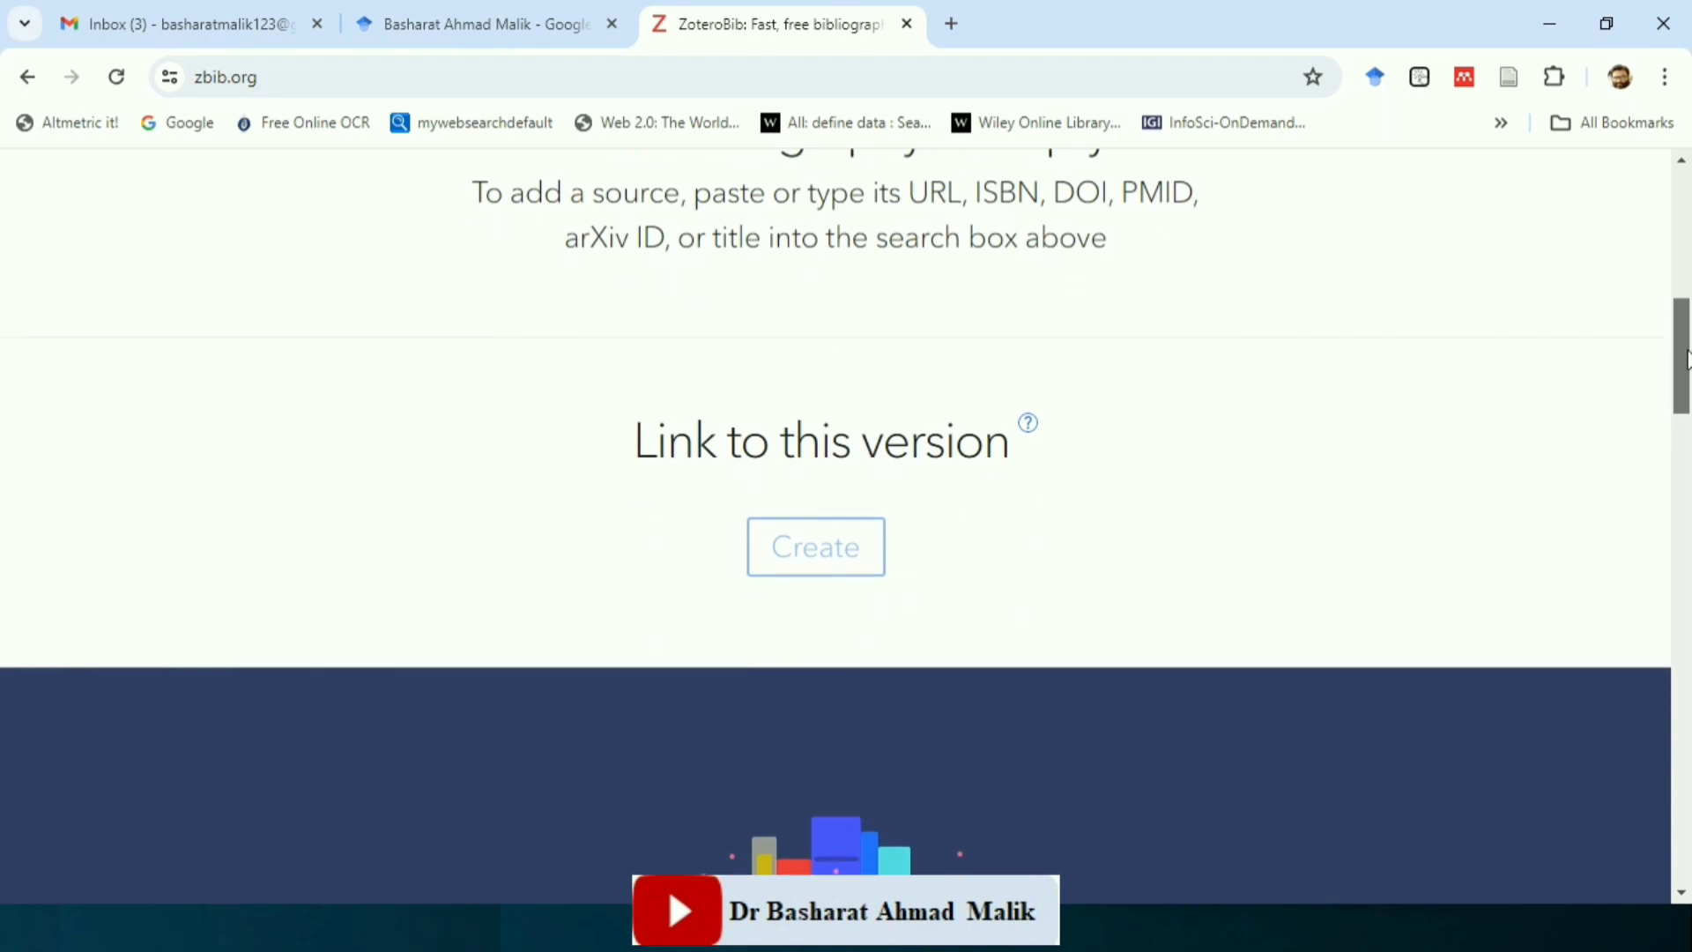
pyautogui.moveTo(1686, 359); pyautogui.dragTo(1686, 229)
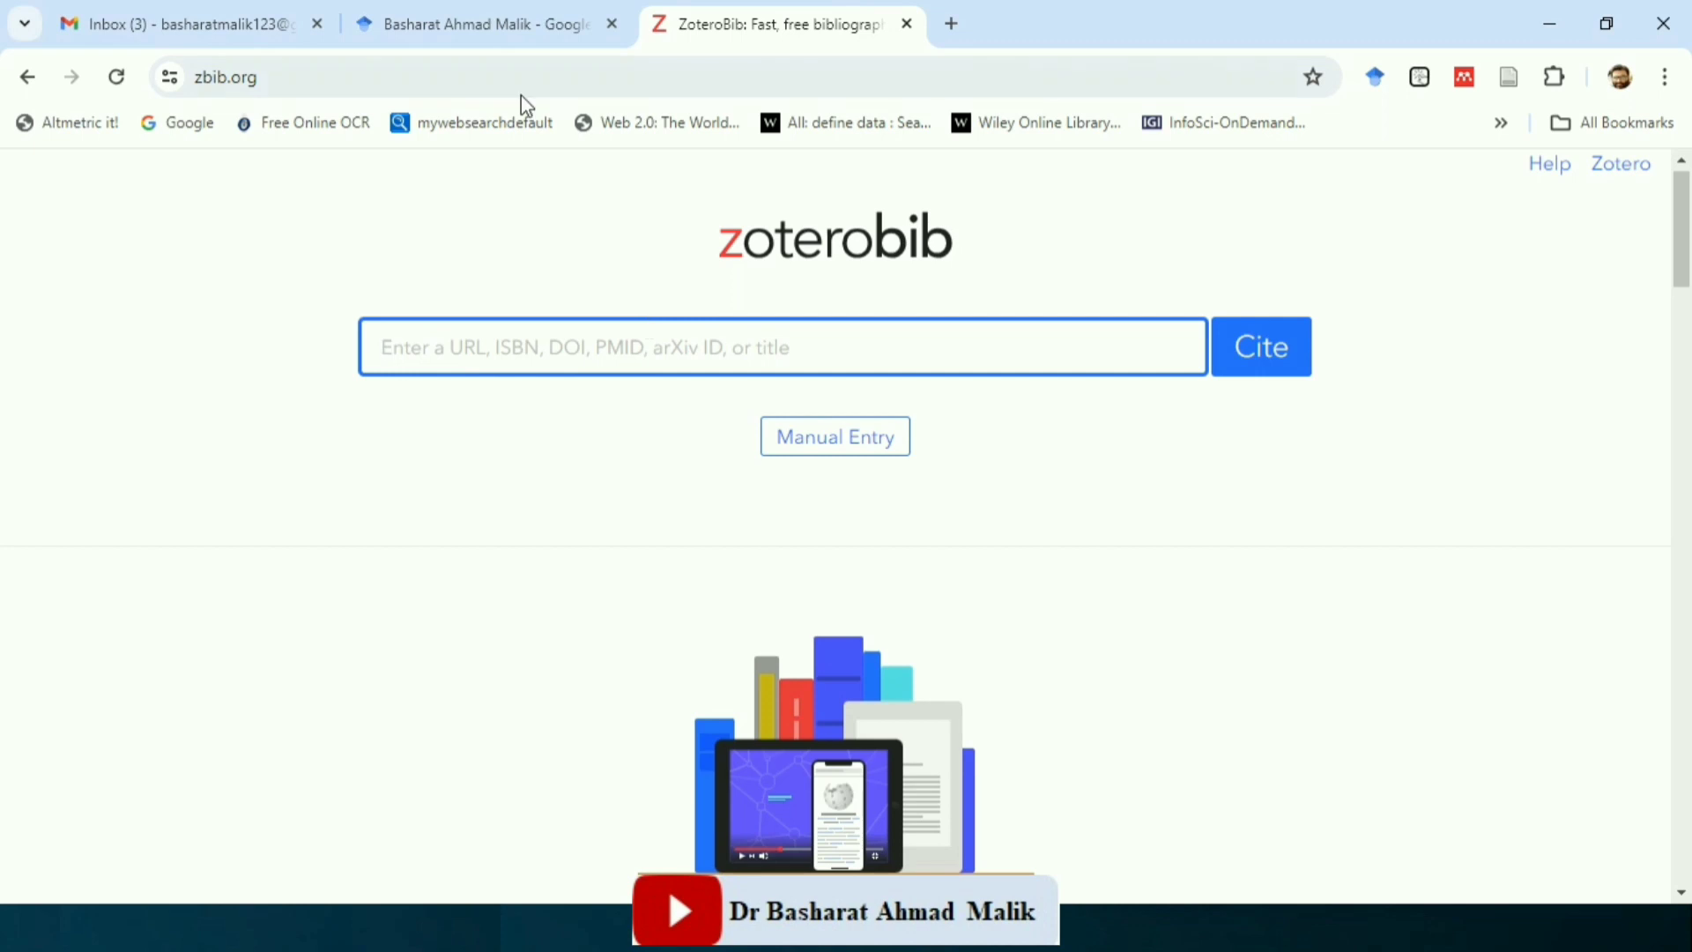
# Copy the title "Preparing for the Unthinkable: A Systematic Look at Disaster Preparedness in Libraries" from the Google Scholar profile.
pyautogui.click(476, 26)
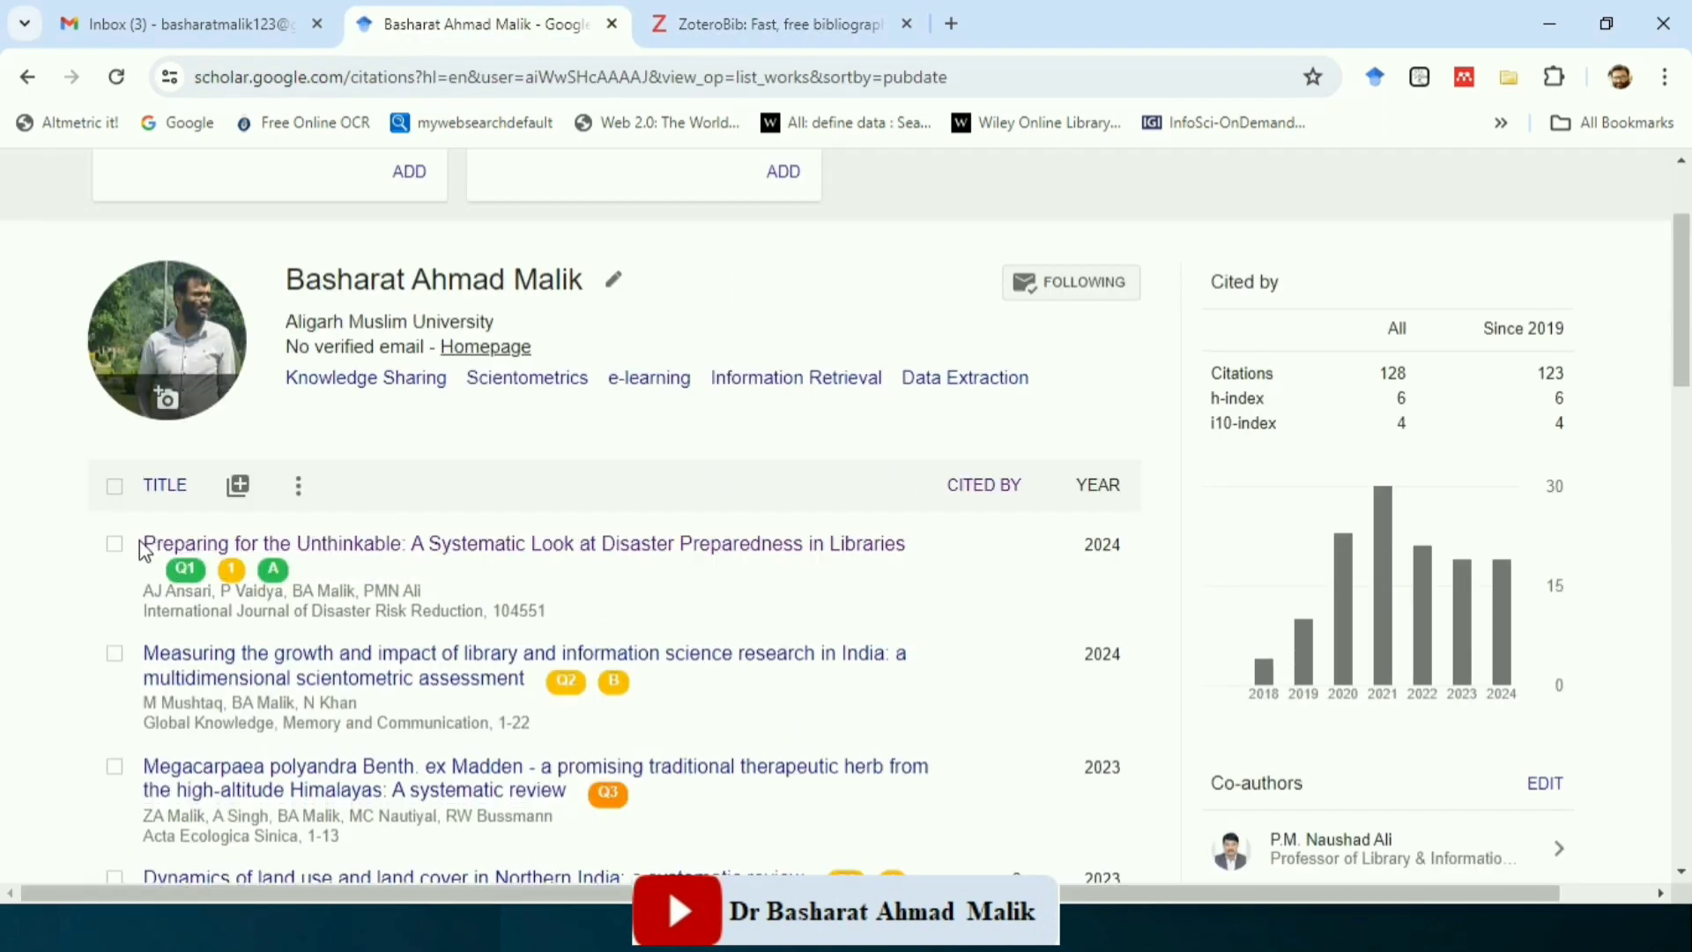
pyautogui.moveTo(146, 551); pyautogui.dragTo(887, 565)
pyautogui.hotkey('ctrl', 'c')
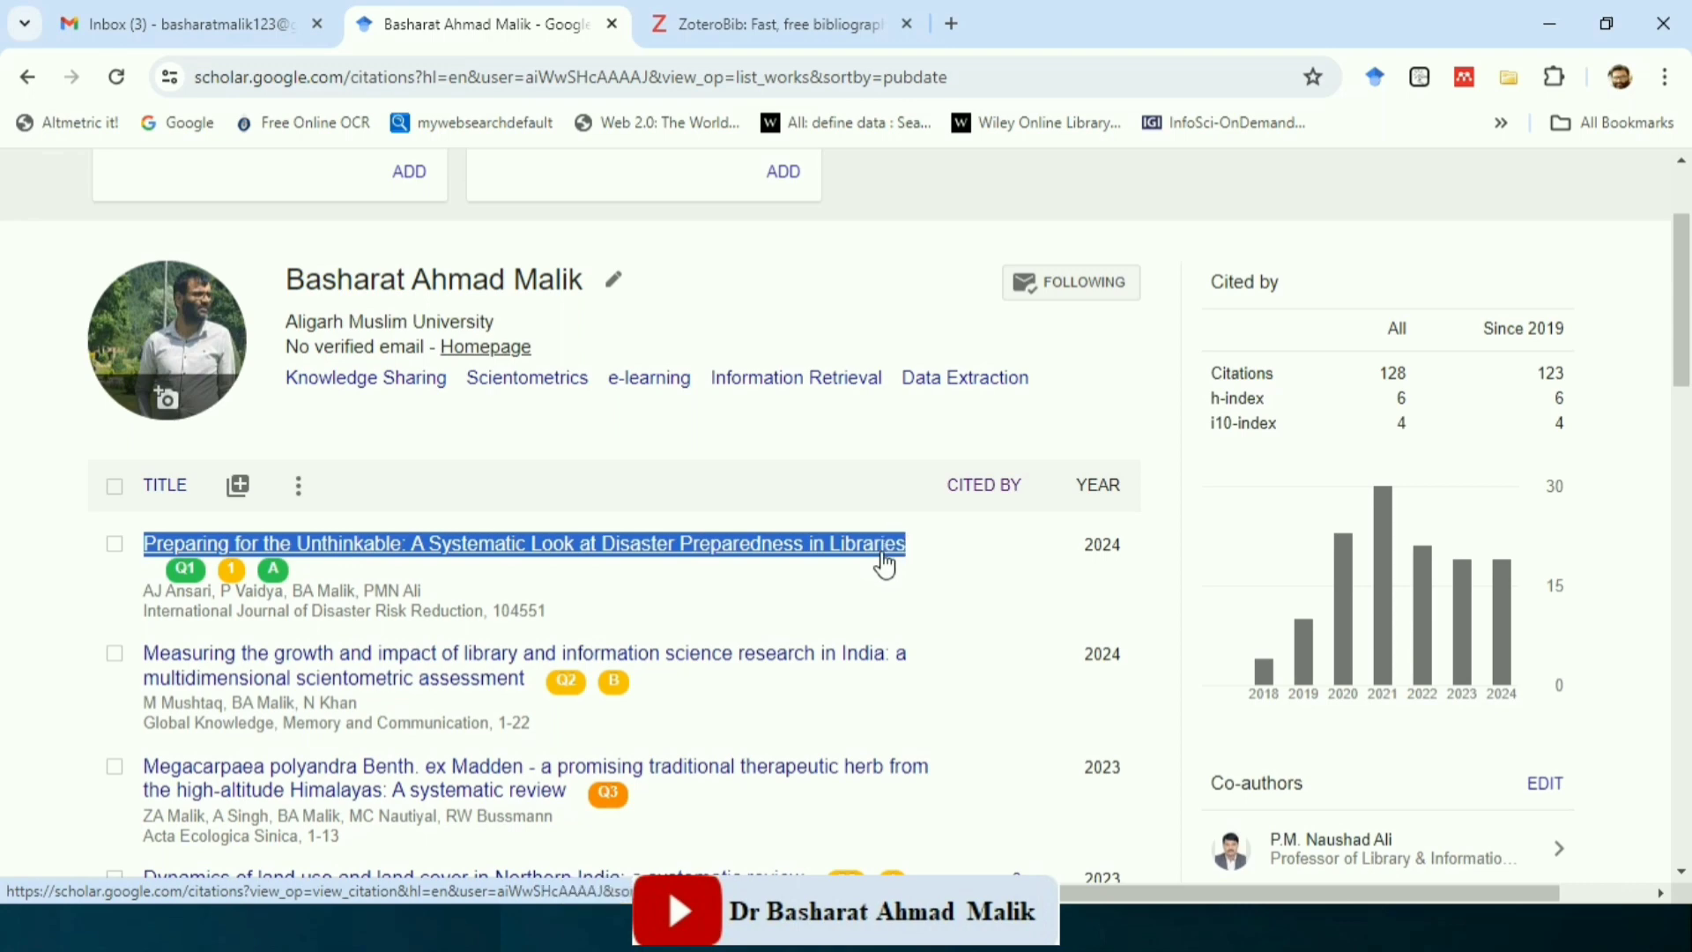
# Search for the copied title in ZoteroBib and add the matching 2024 journal article to the bibliography.
pyautogui.click(766, 25)
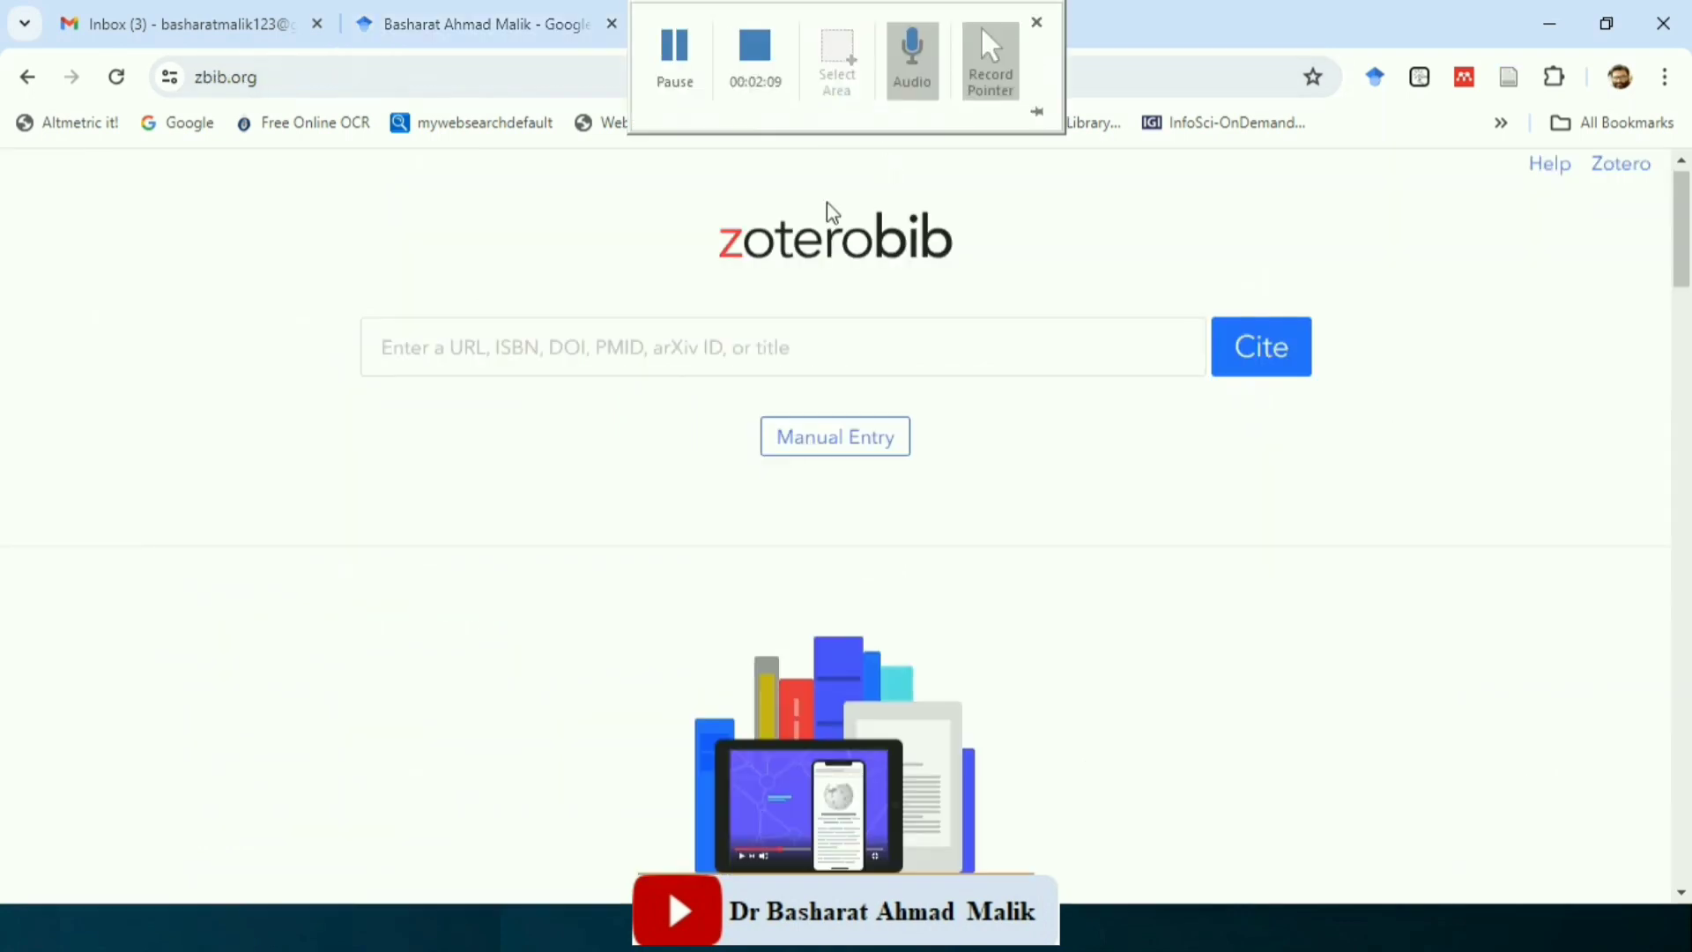
pyautogui.click(755, 337)
pyautogui.hotkey('ctrl', 'v')
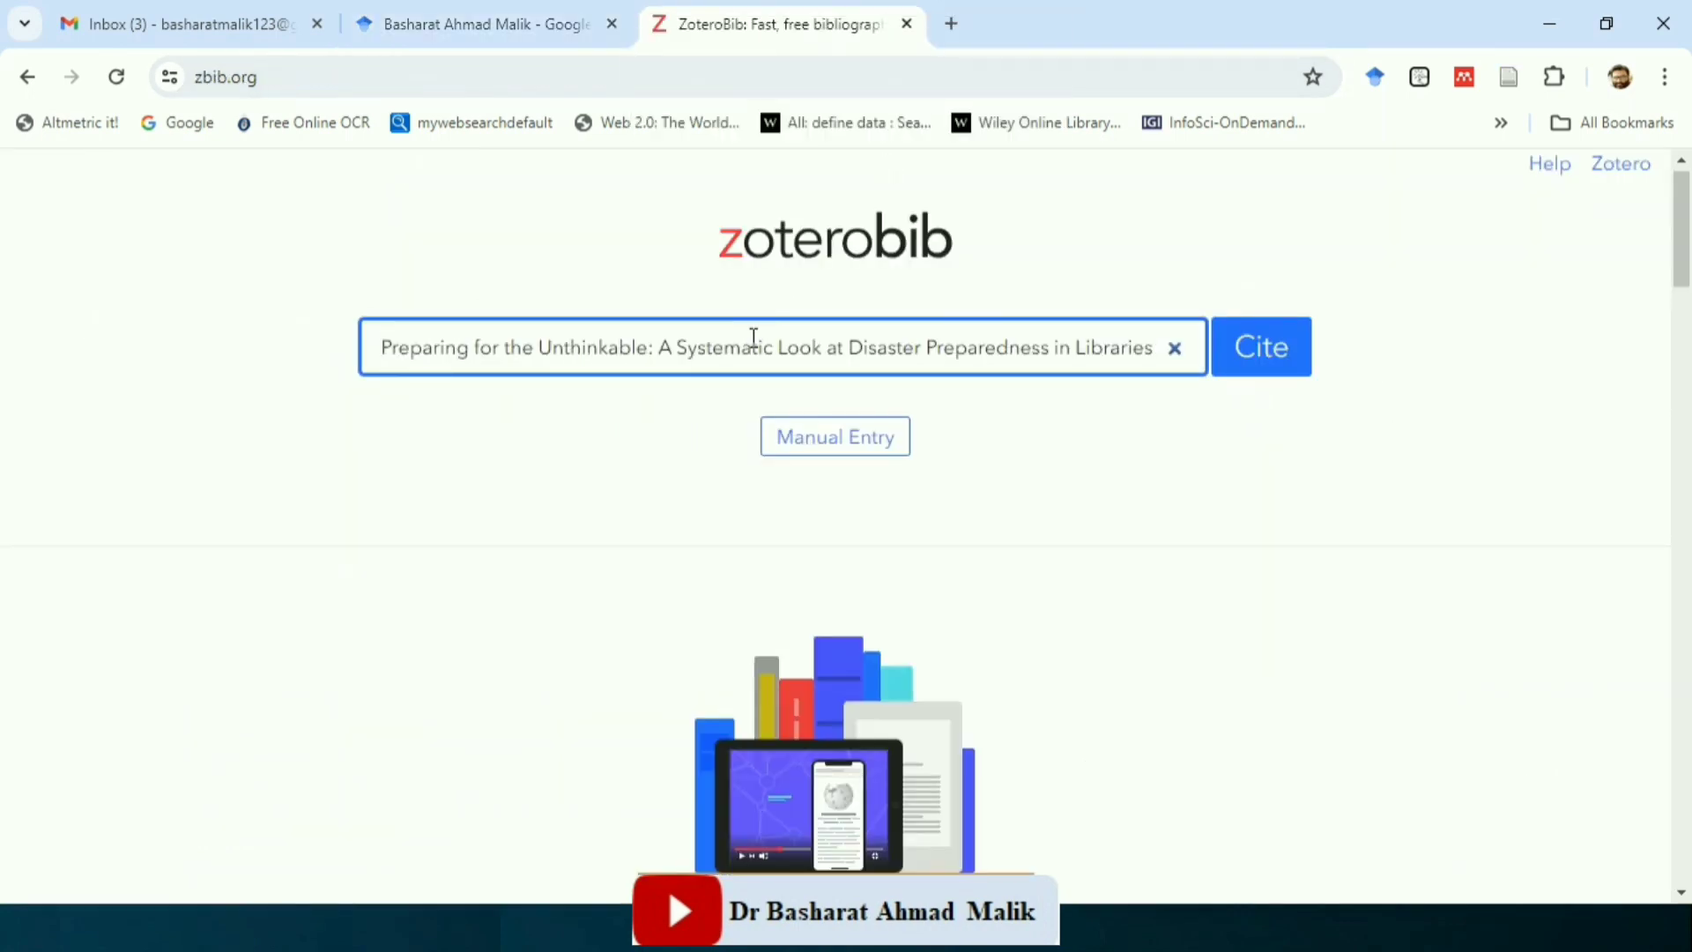
pyautogui.click(1269, 363)
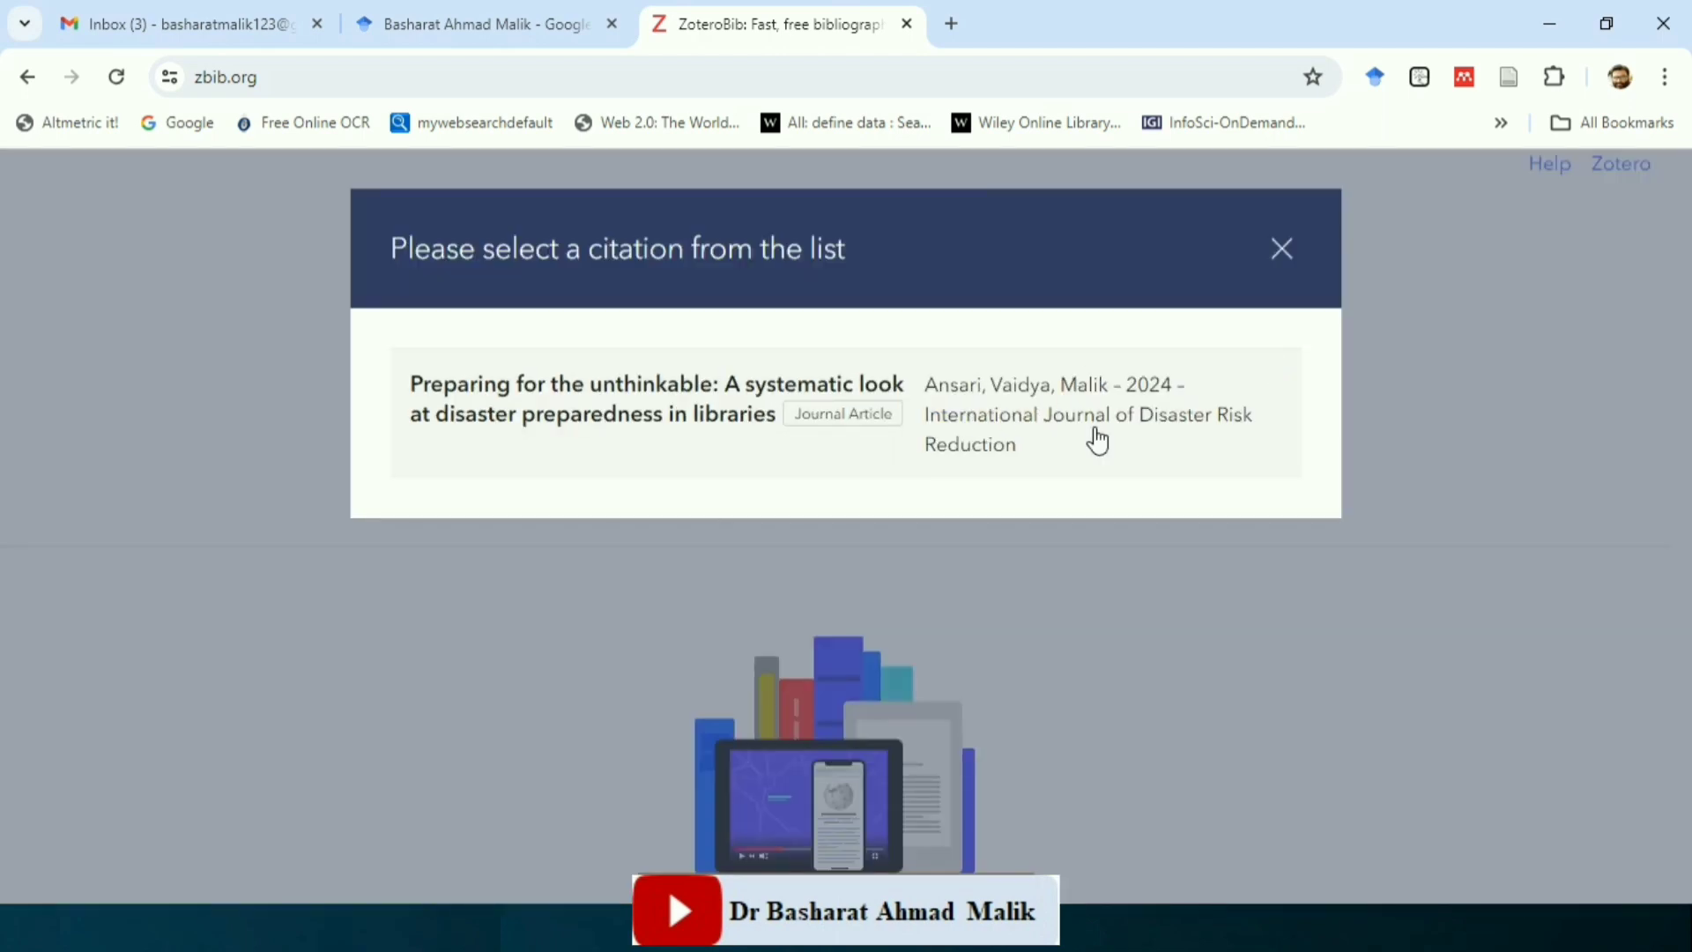
pyautogui.click(1014, 440)
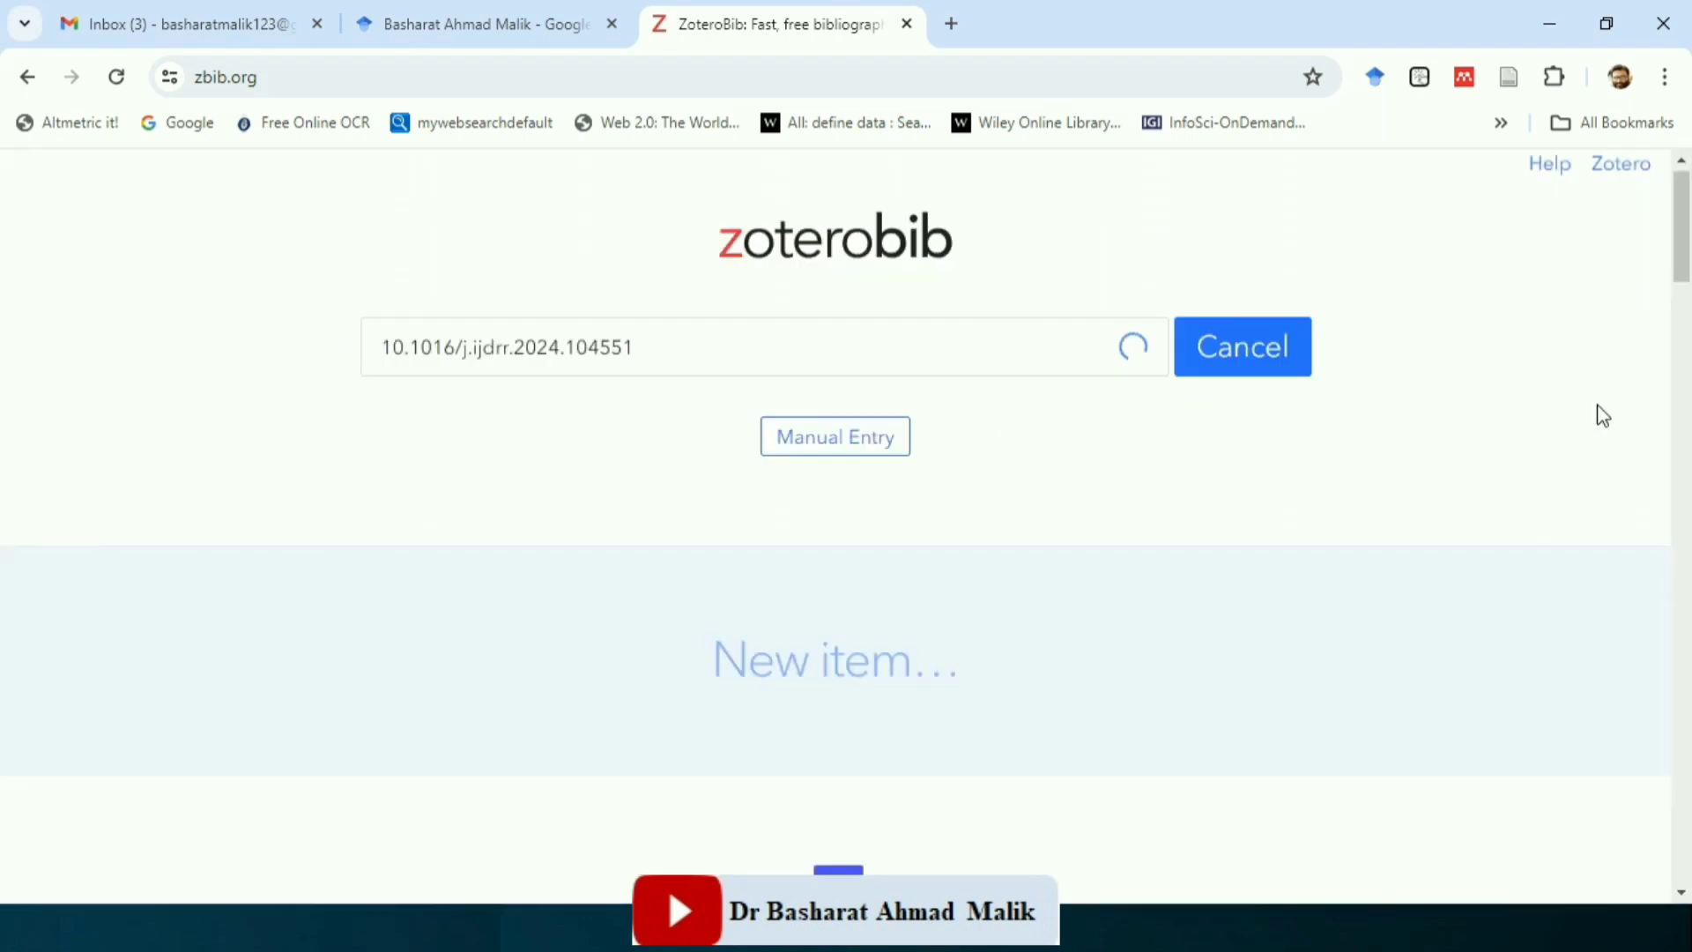
# Open the new article's entry for editing, review its bibliographic fields, and close the form.
pyautogui.scroll(-1, 1681, 249)
pyautogui.moveTo(1683, 249); pyautogui.dragTo(1684, 267)
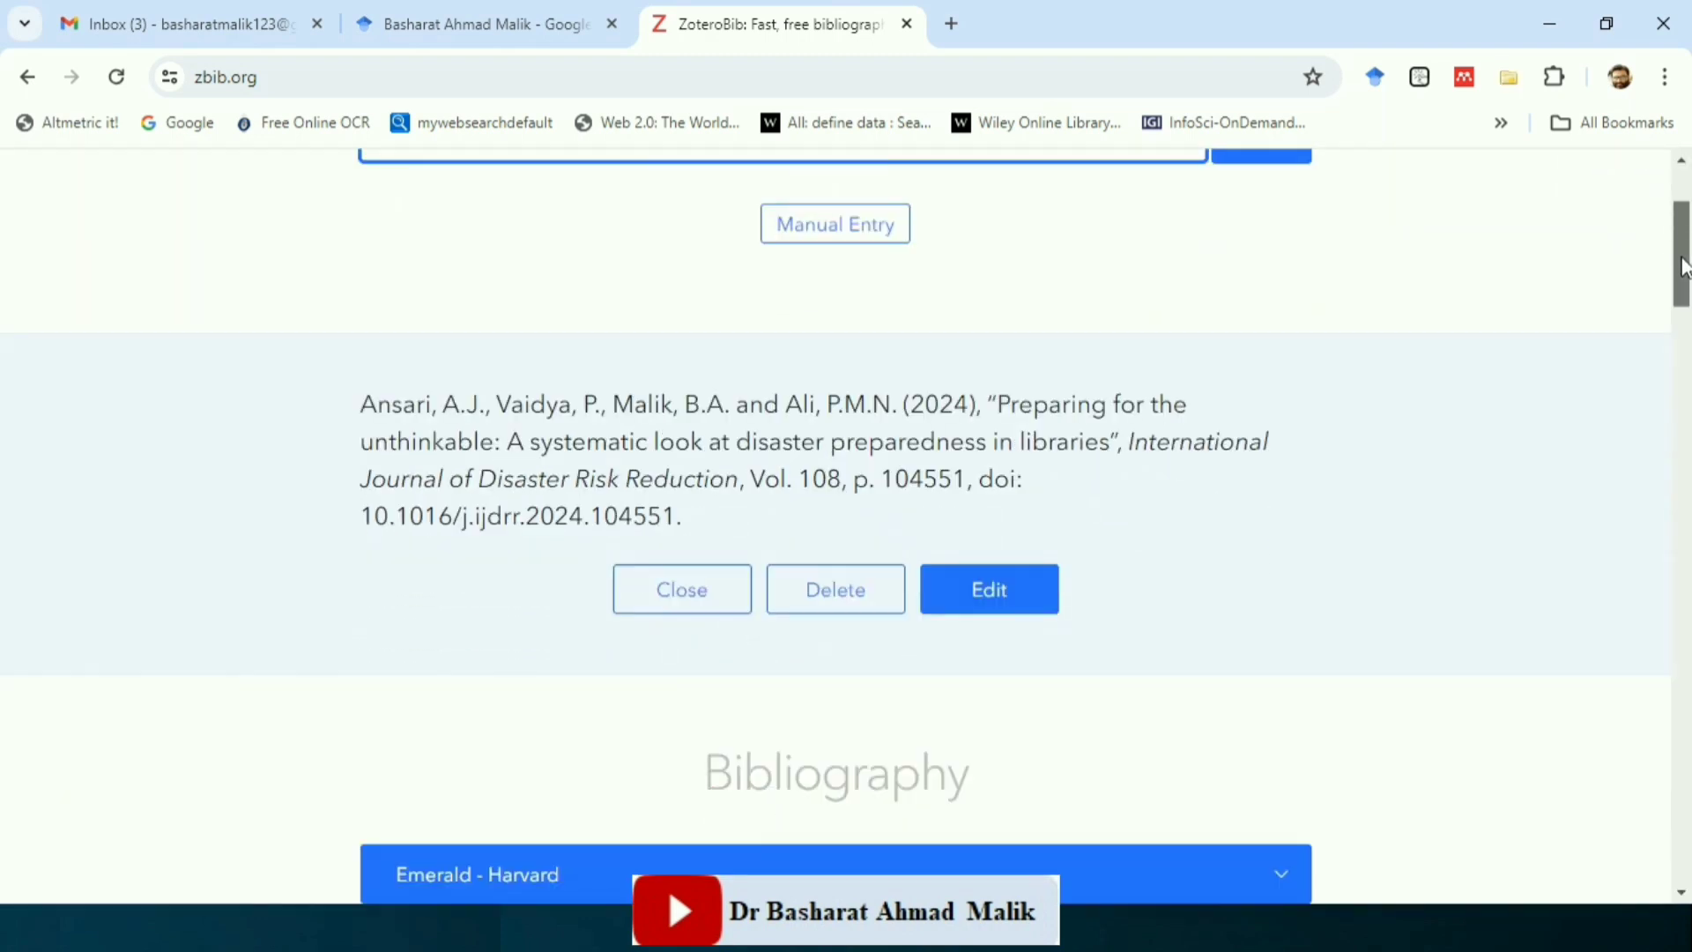
pyautogui.scroll(-1, 1683, 267)
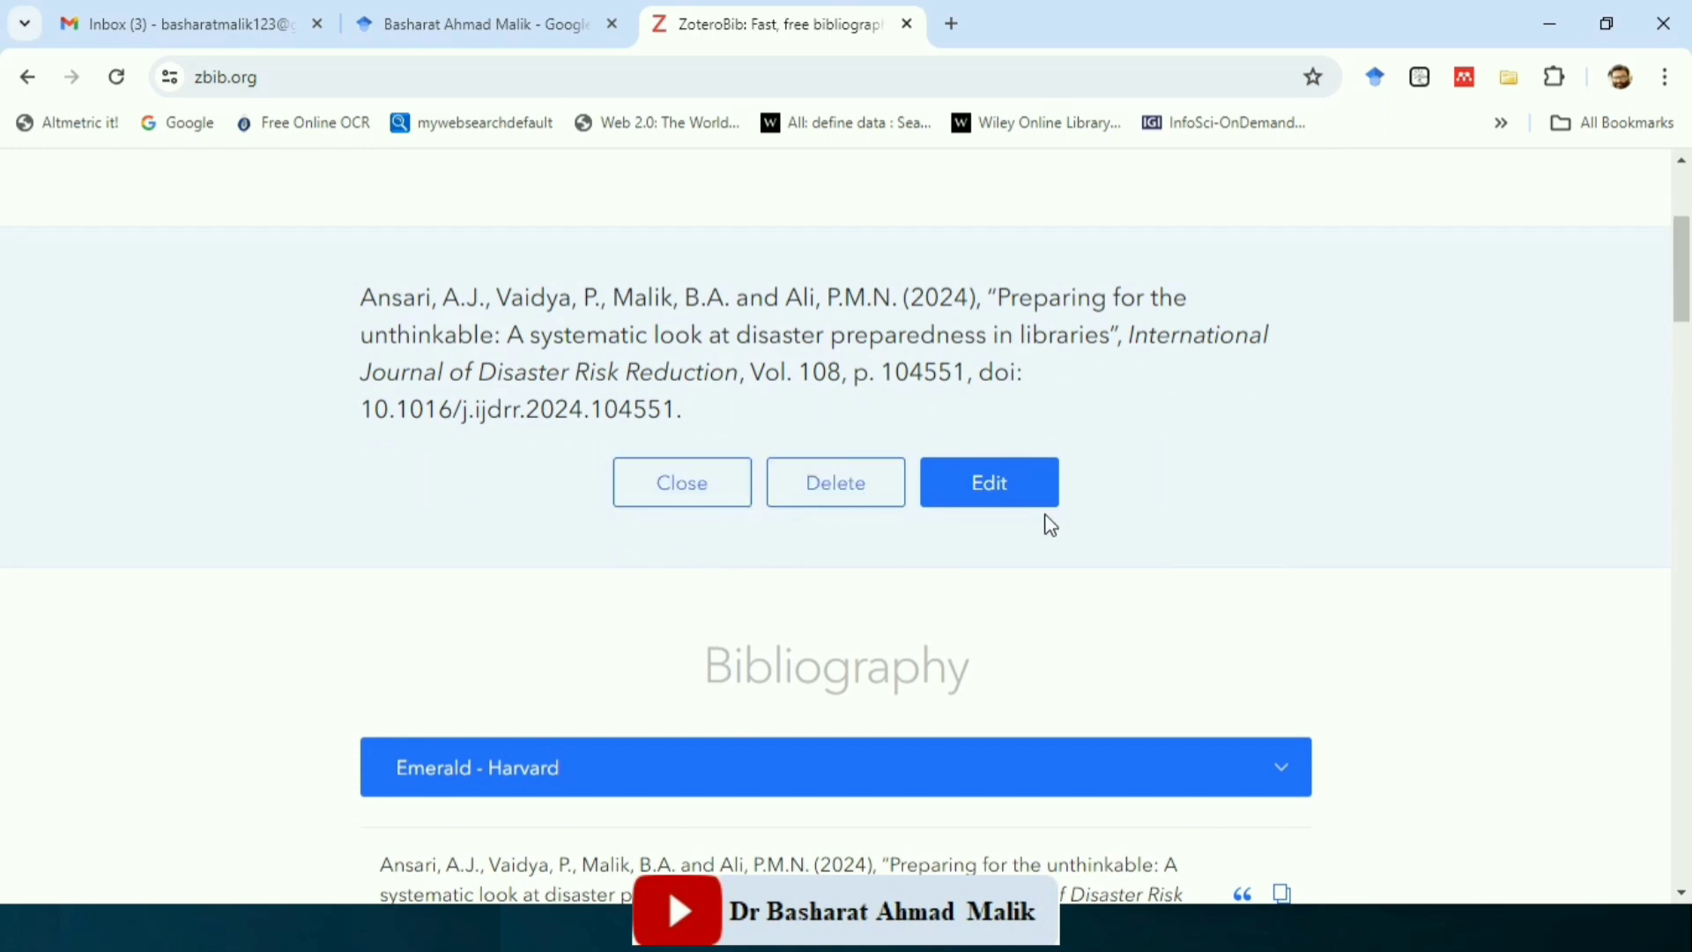
pyautogui.click(1016, 498)
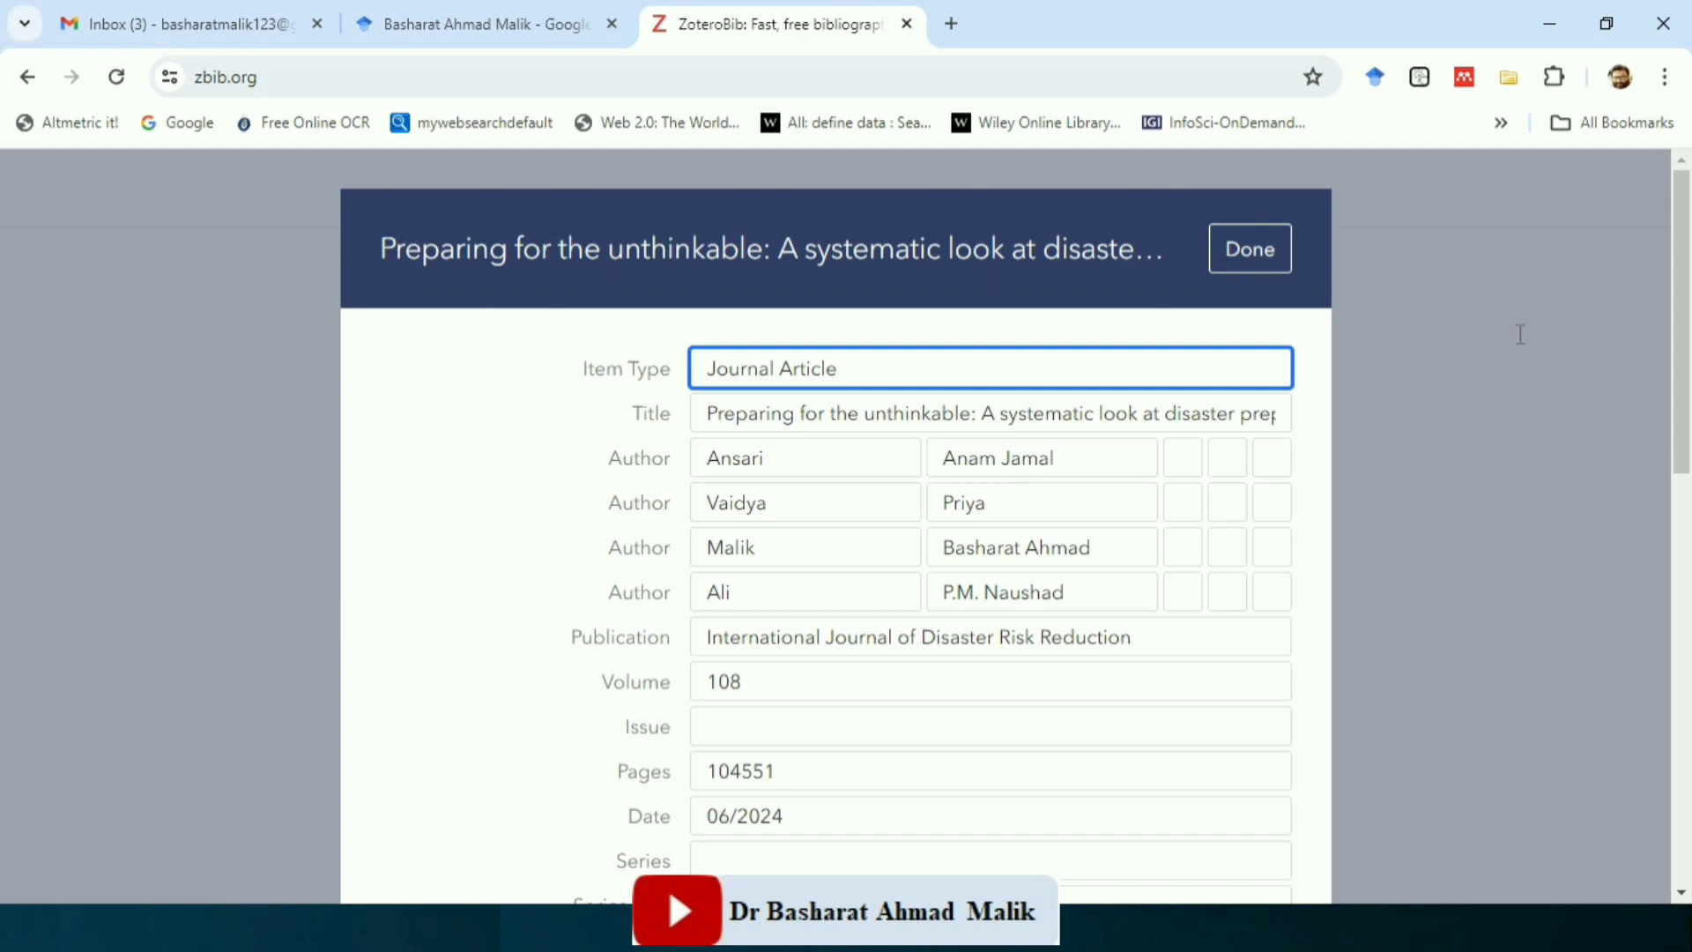
pyautogui.moveTo(1682, 280)
pyautogui.mouseDown()
pyautogui.moveTo(1681, 345)
pyautogui.moveTo(1683, 293)
pyautogui.mouseUp()
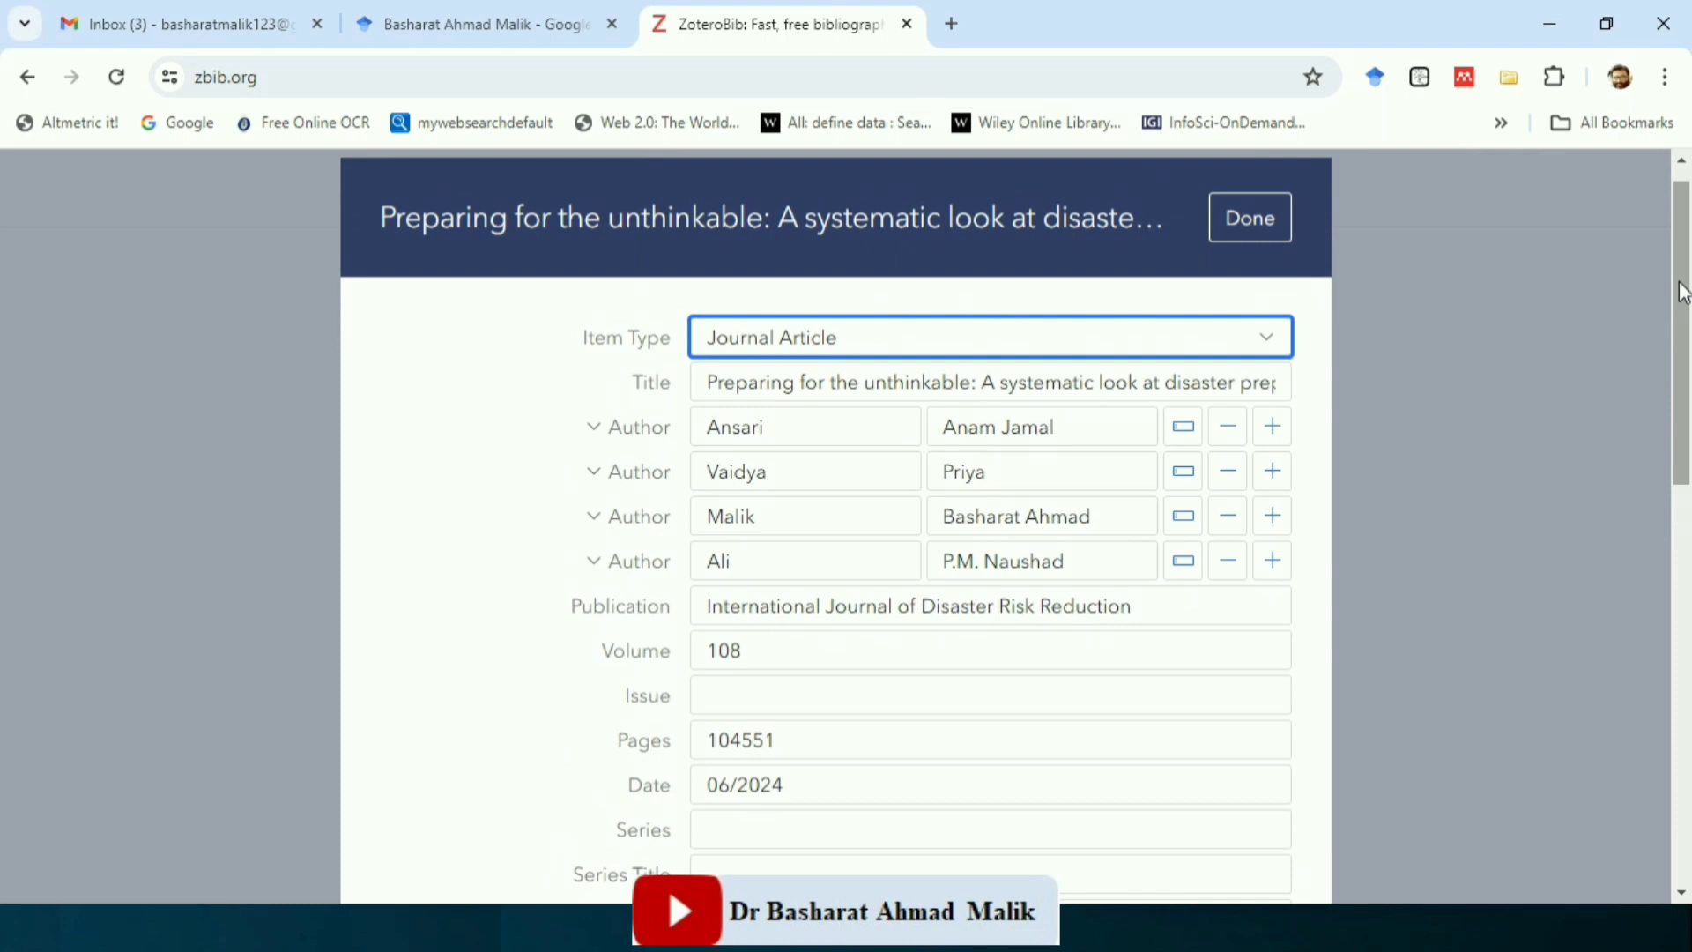
pyautogui.click(1262, 234)
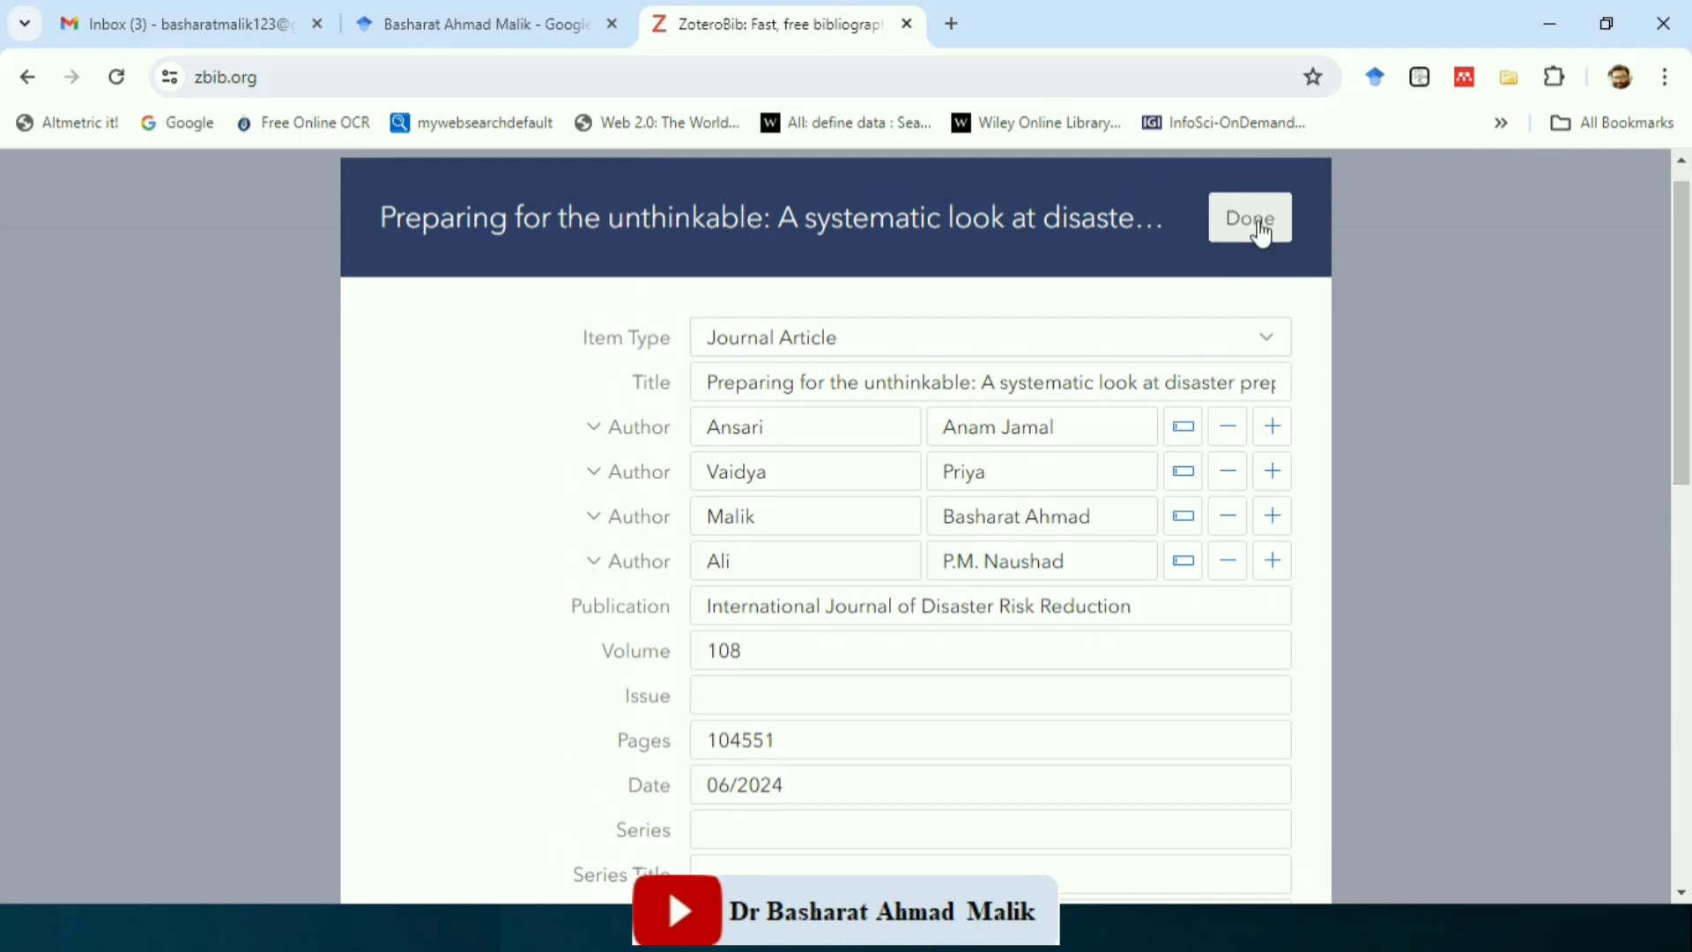
# Review the listed citation styles and the dialog for adding other styles, and close it.
pyautogui.moveTo(1683, 245); pyautogui.dragTo(1684, 256)
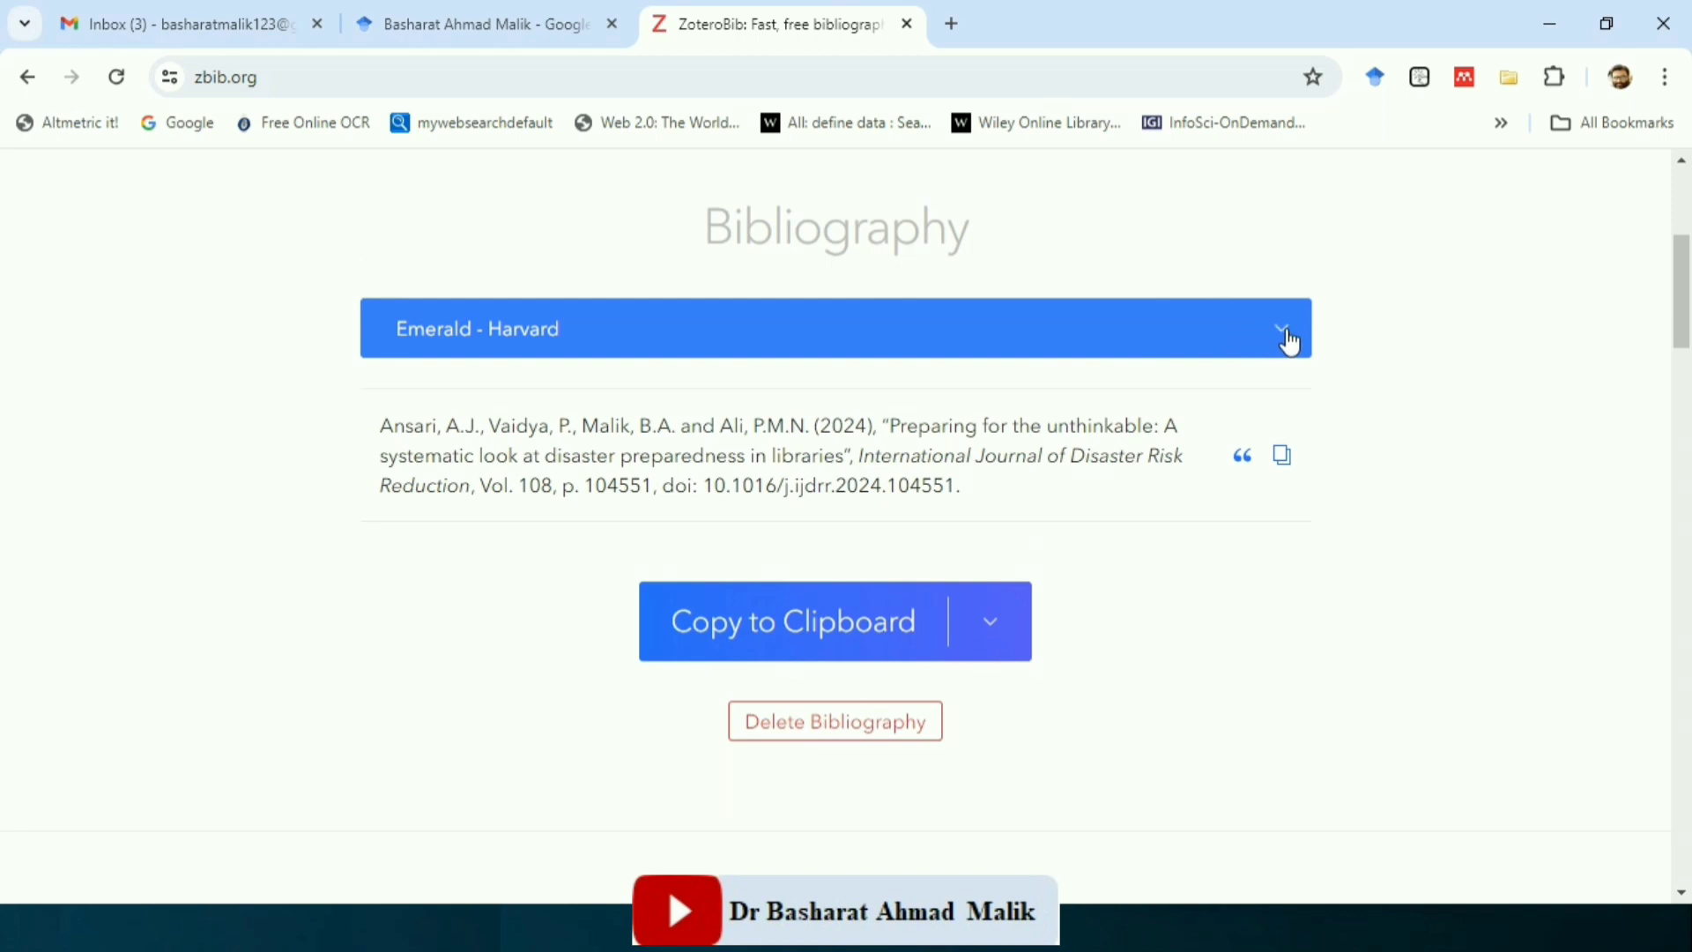
pyautogui.click(1286, 340)
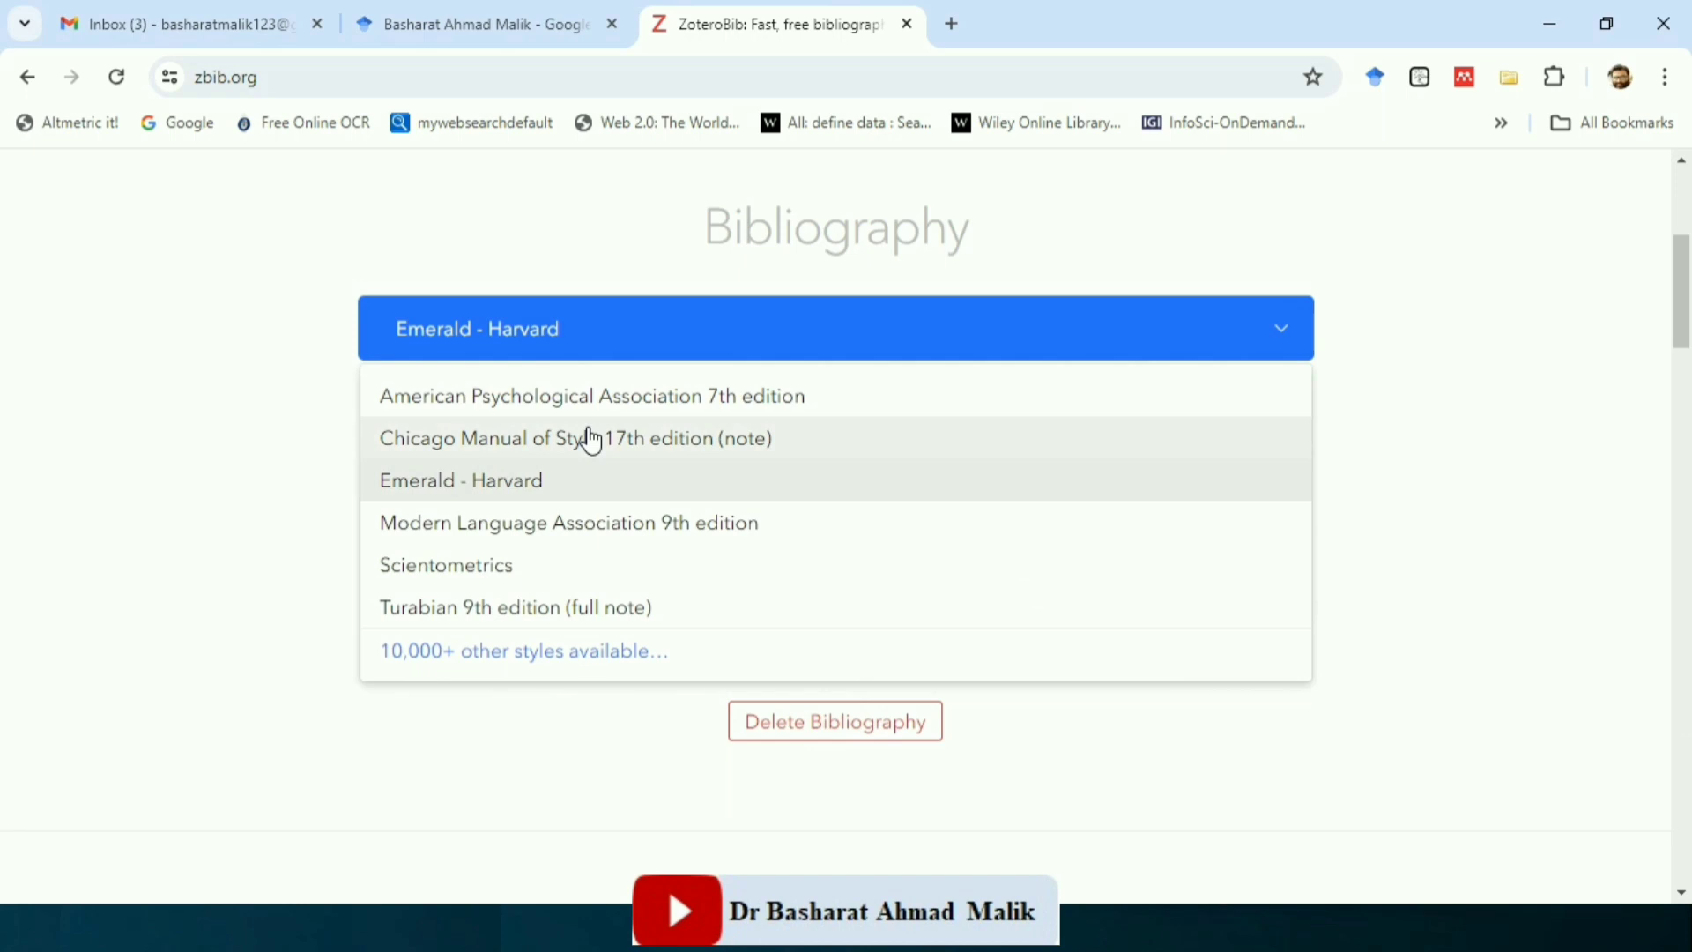
pyautogui.click(585, 672)
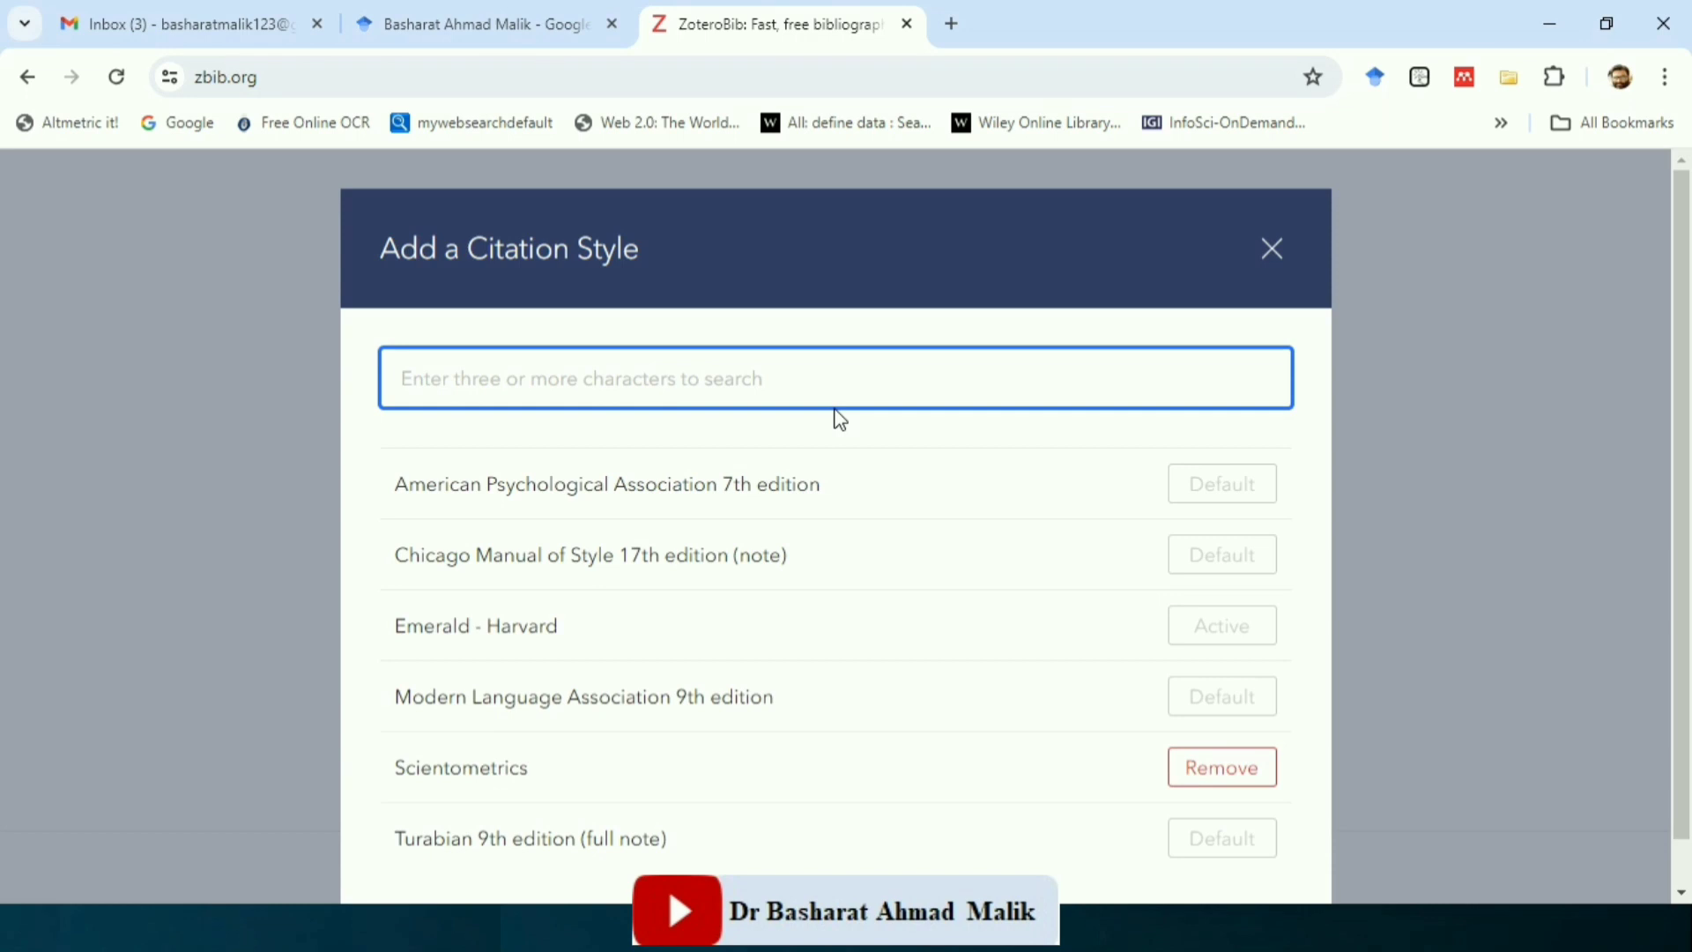
pyautogui.click(1278, 255)
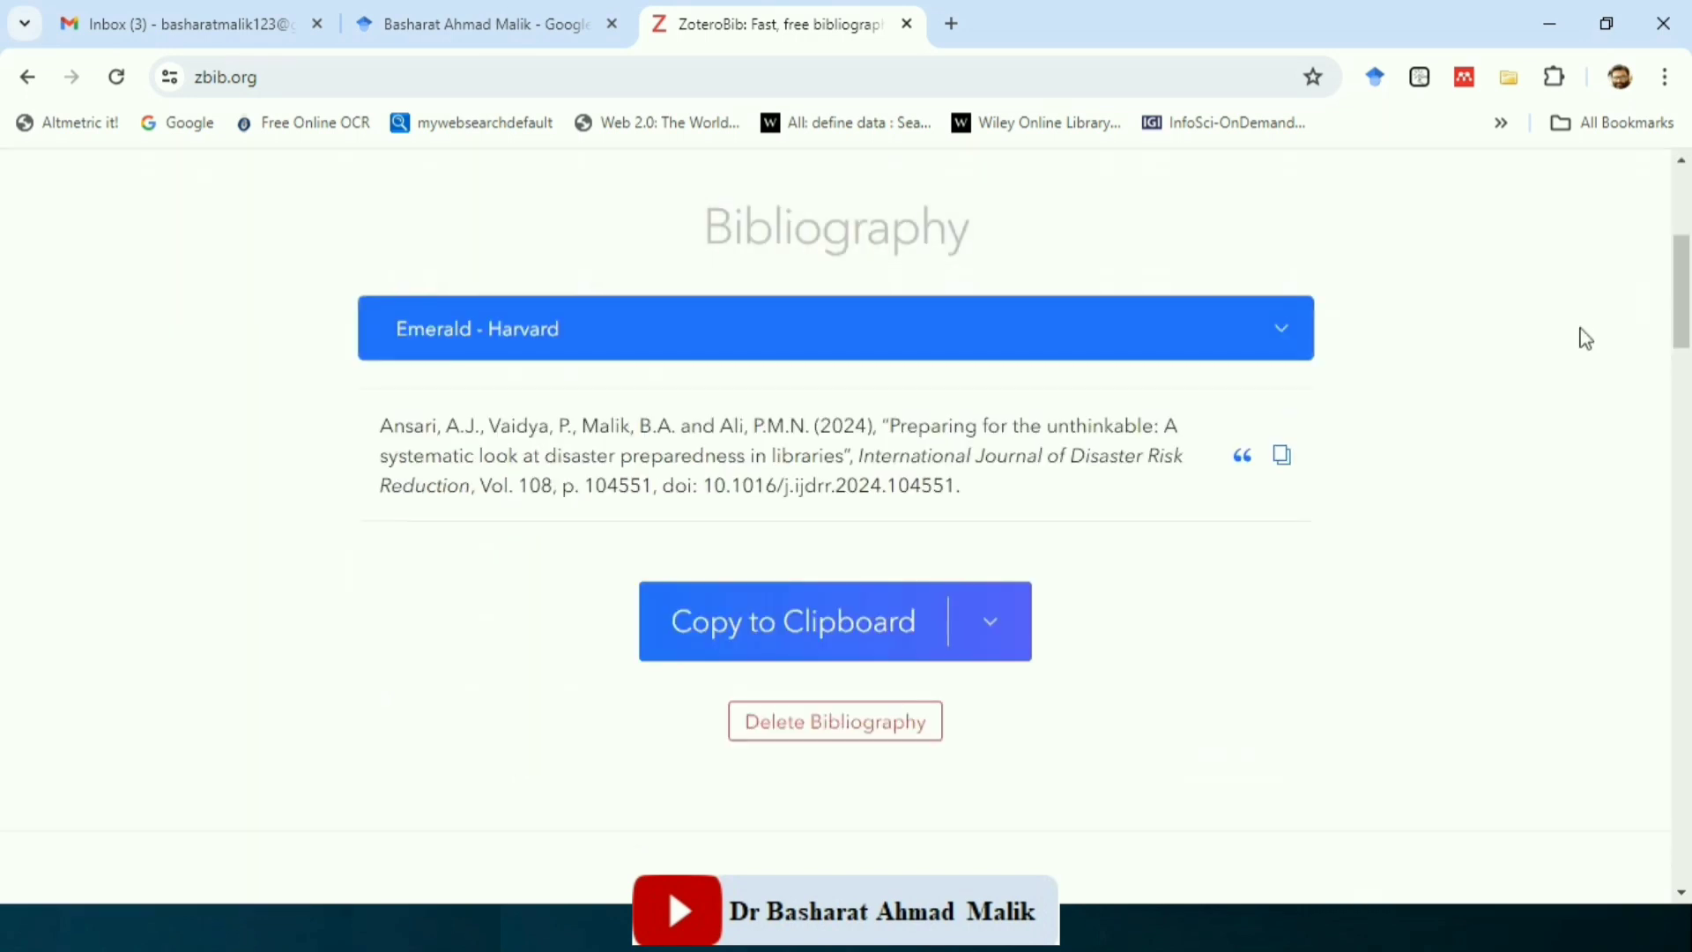
# Copy the whole bibliography to the clipboard in the Emerald - Harvard style.
pyautogui.moveTo(1684, 286); pyautogui.dragTo(1685, 314)
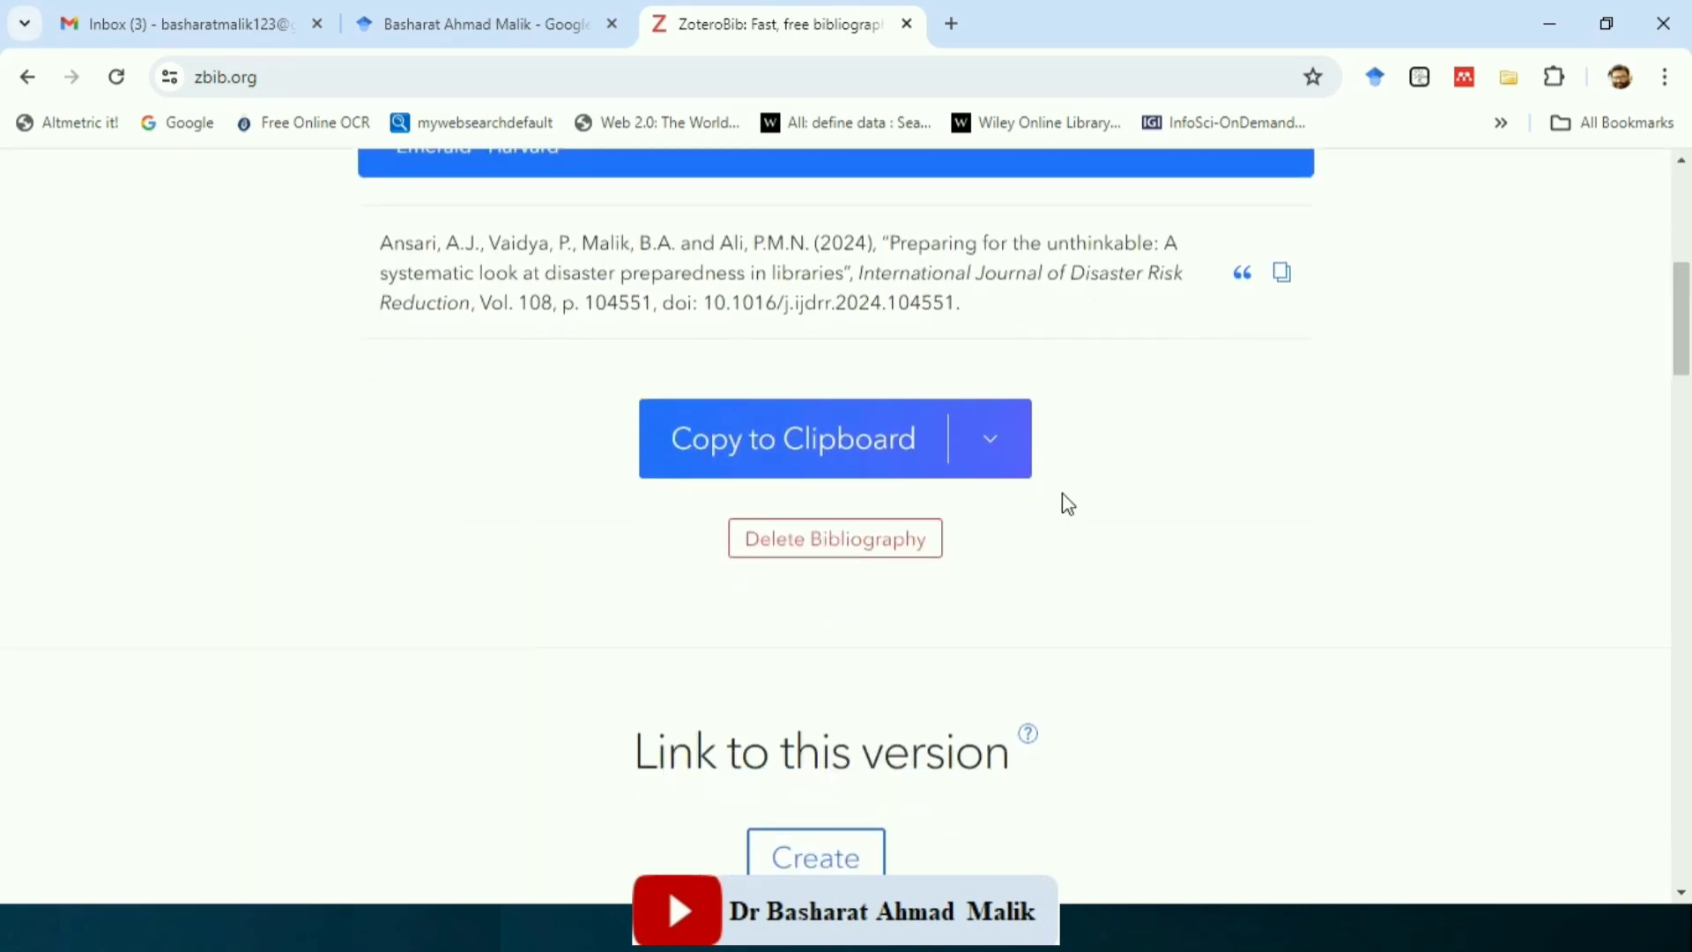
pyautogui.click(755, 468)
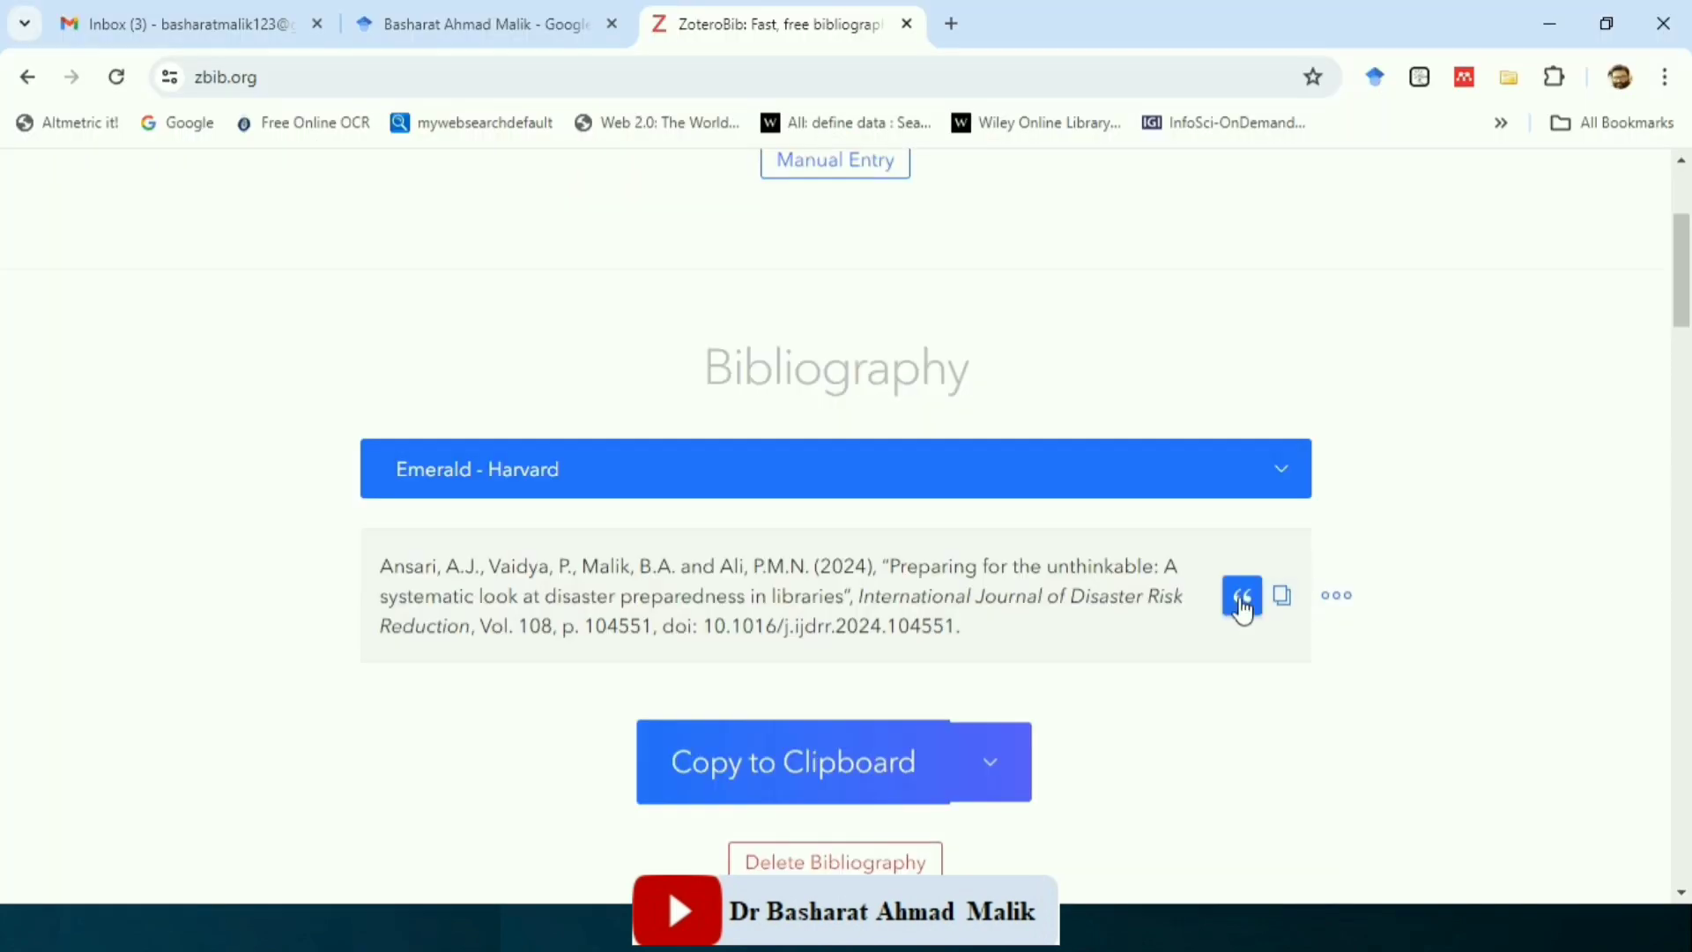
# Open the article's citation copying options, preview it with the author omitted, and look through the locator types.
pyautogui.click(1243, 597)
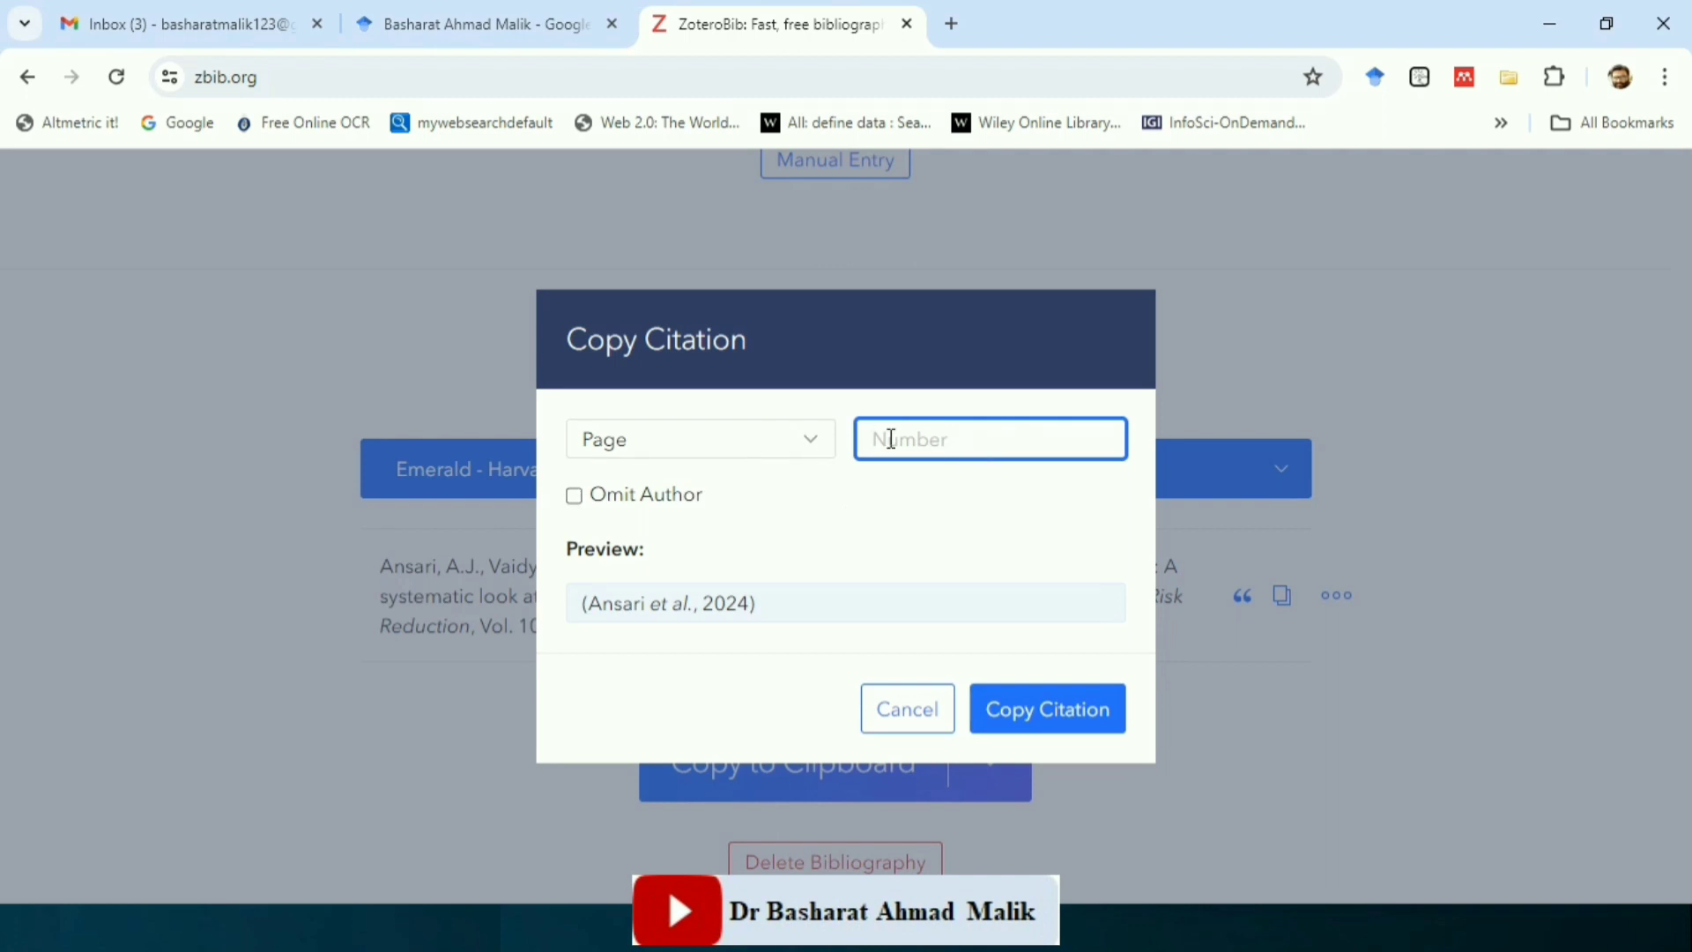
pyautogui.click(575, 501)
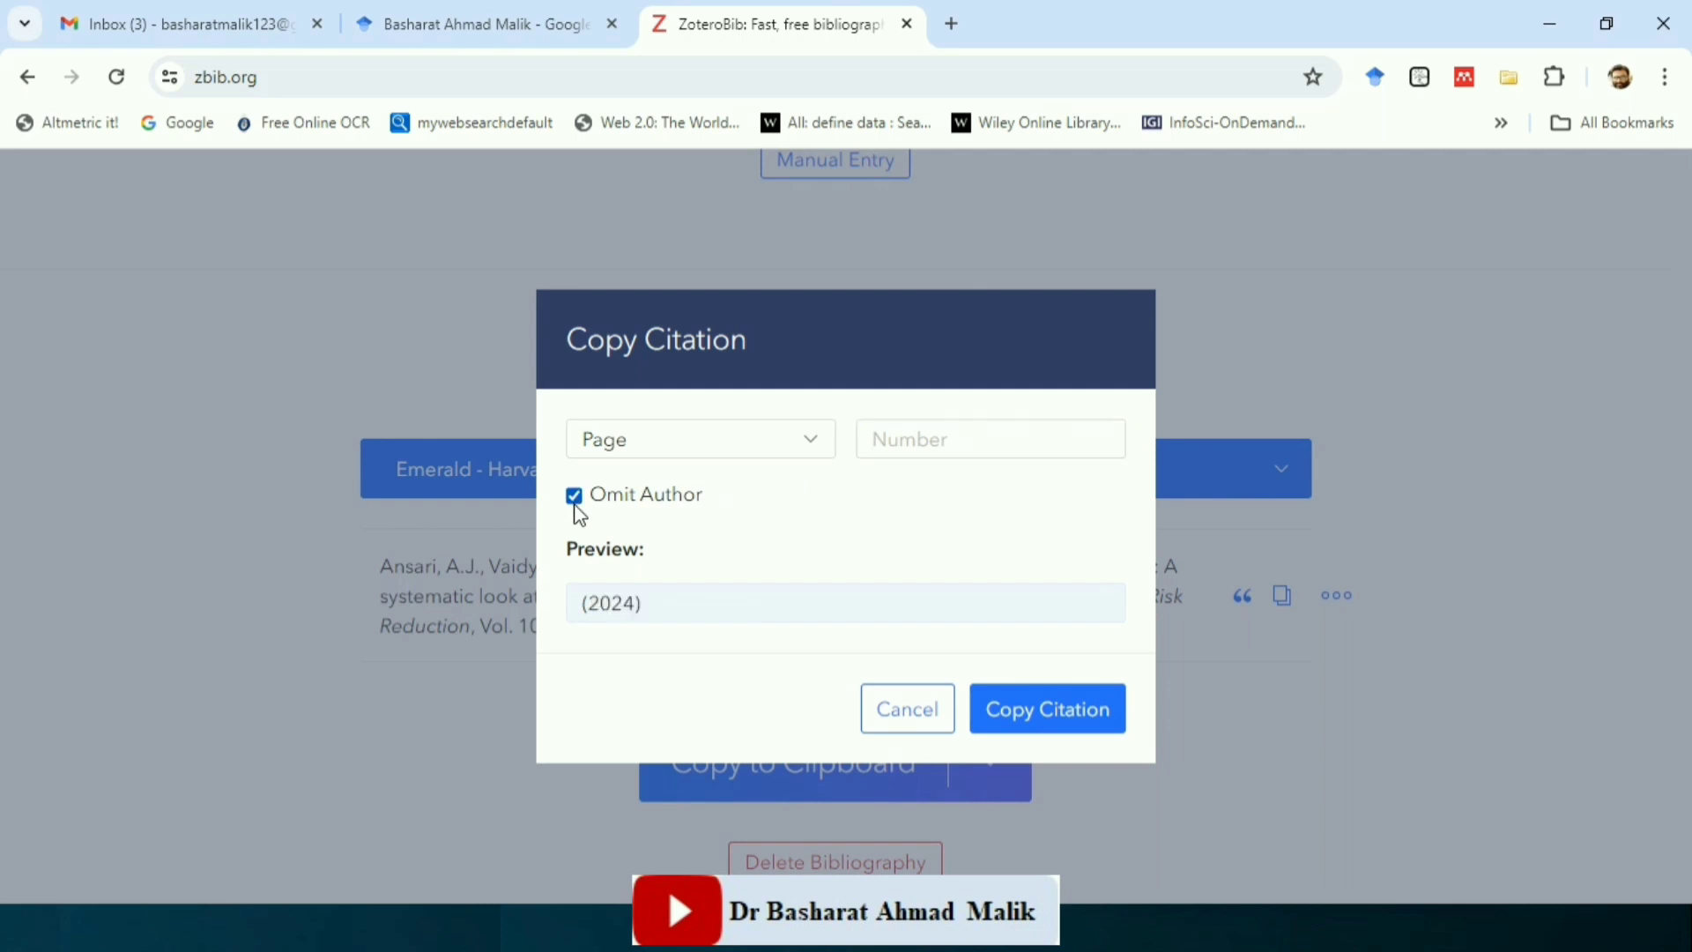
pyautogui.click(576, 499)
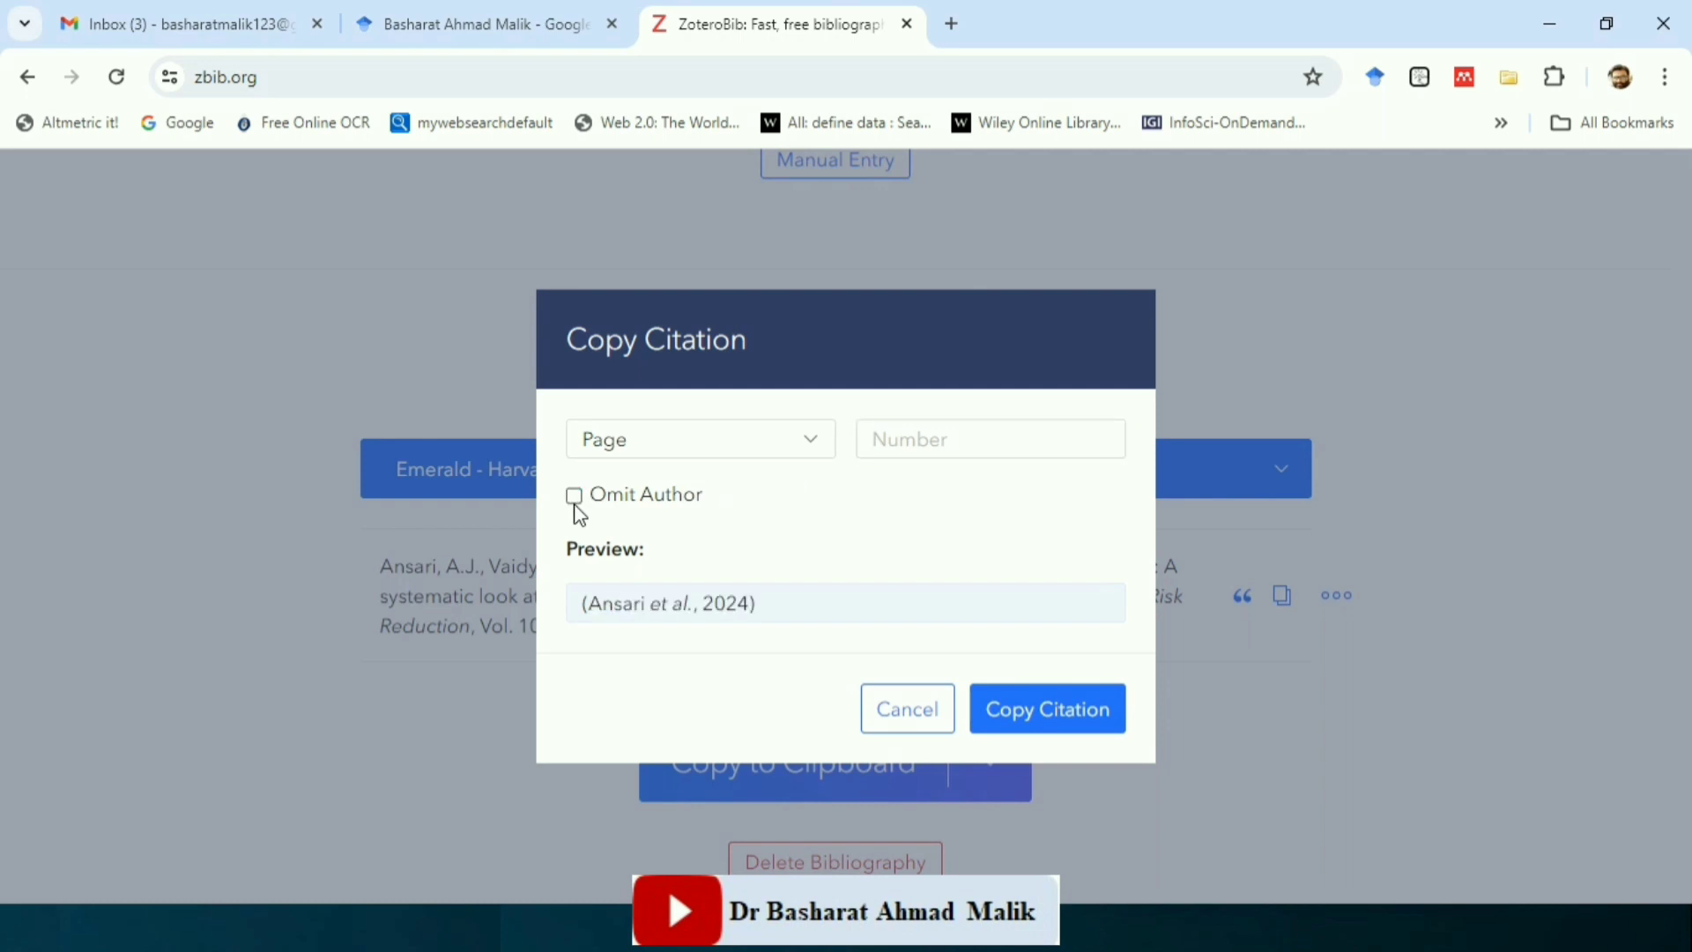
pyautogui.click(821, 438)
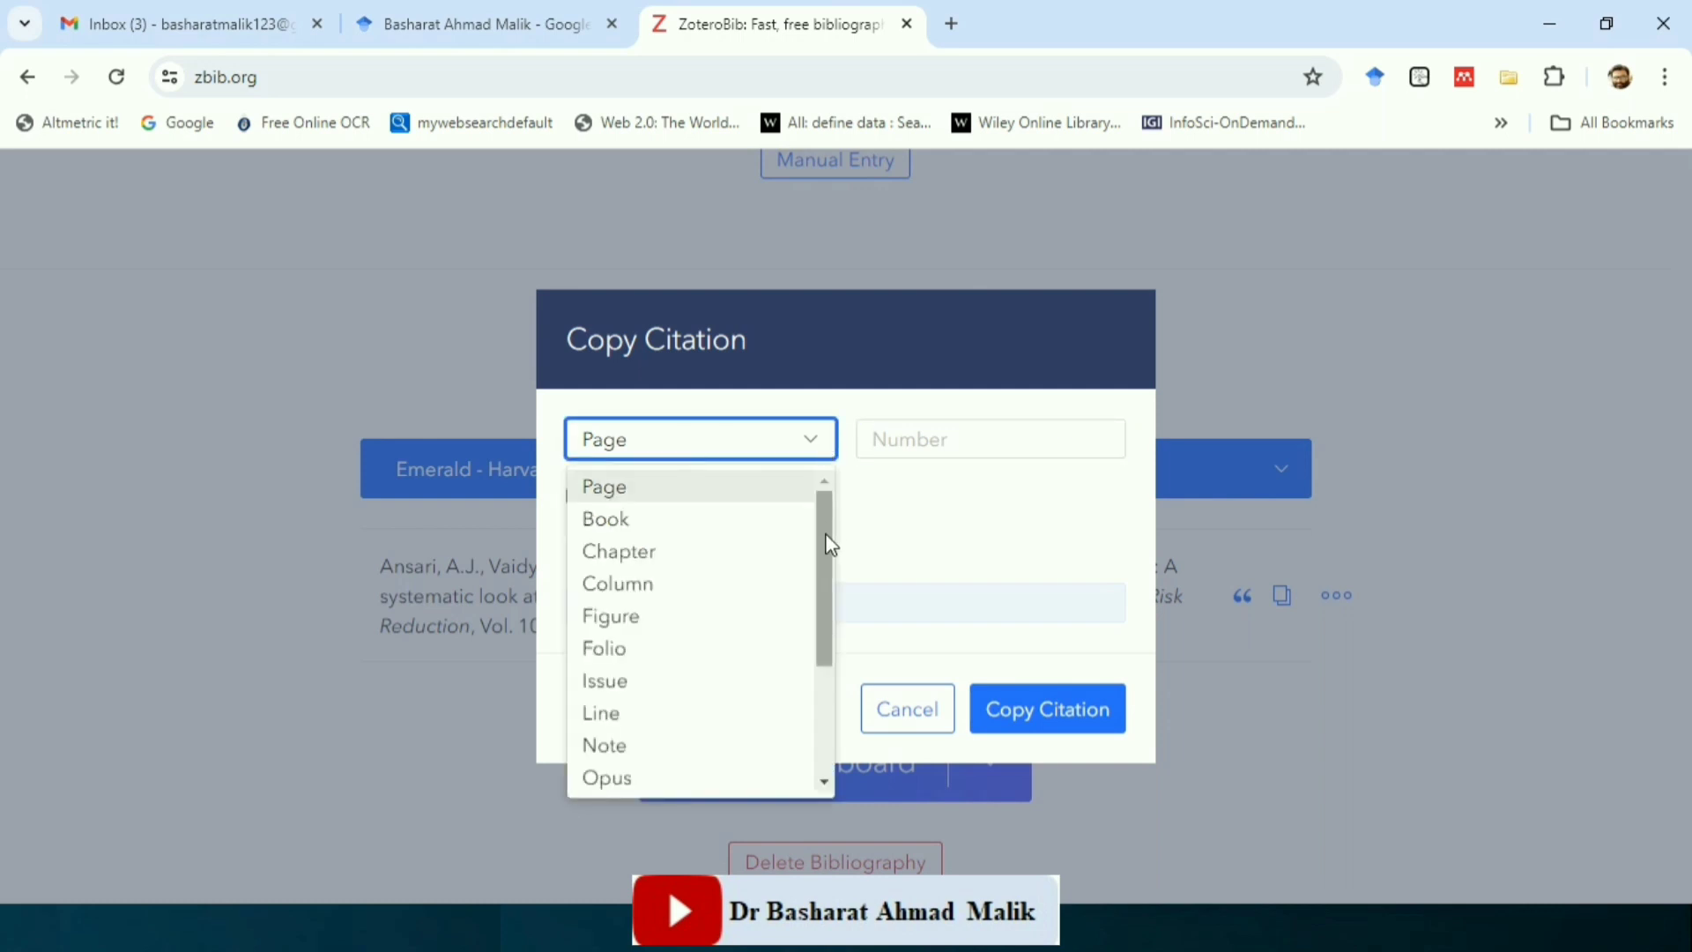
pyautogui.moveTo(831, 545); pyautogui.dragTo(816, 700)
pyautogui.click(933, 529)
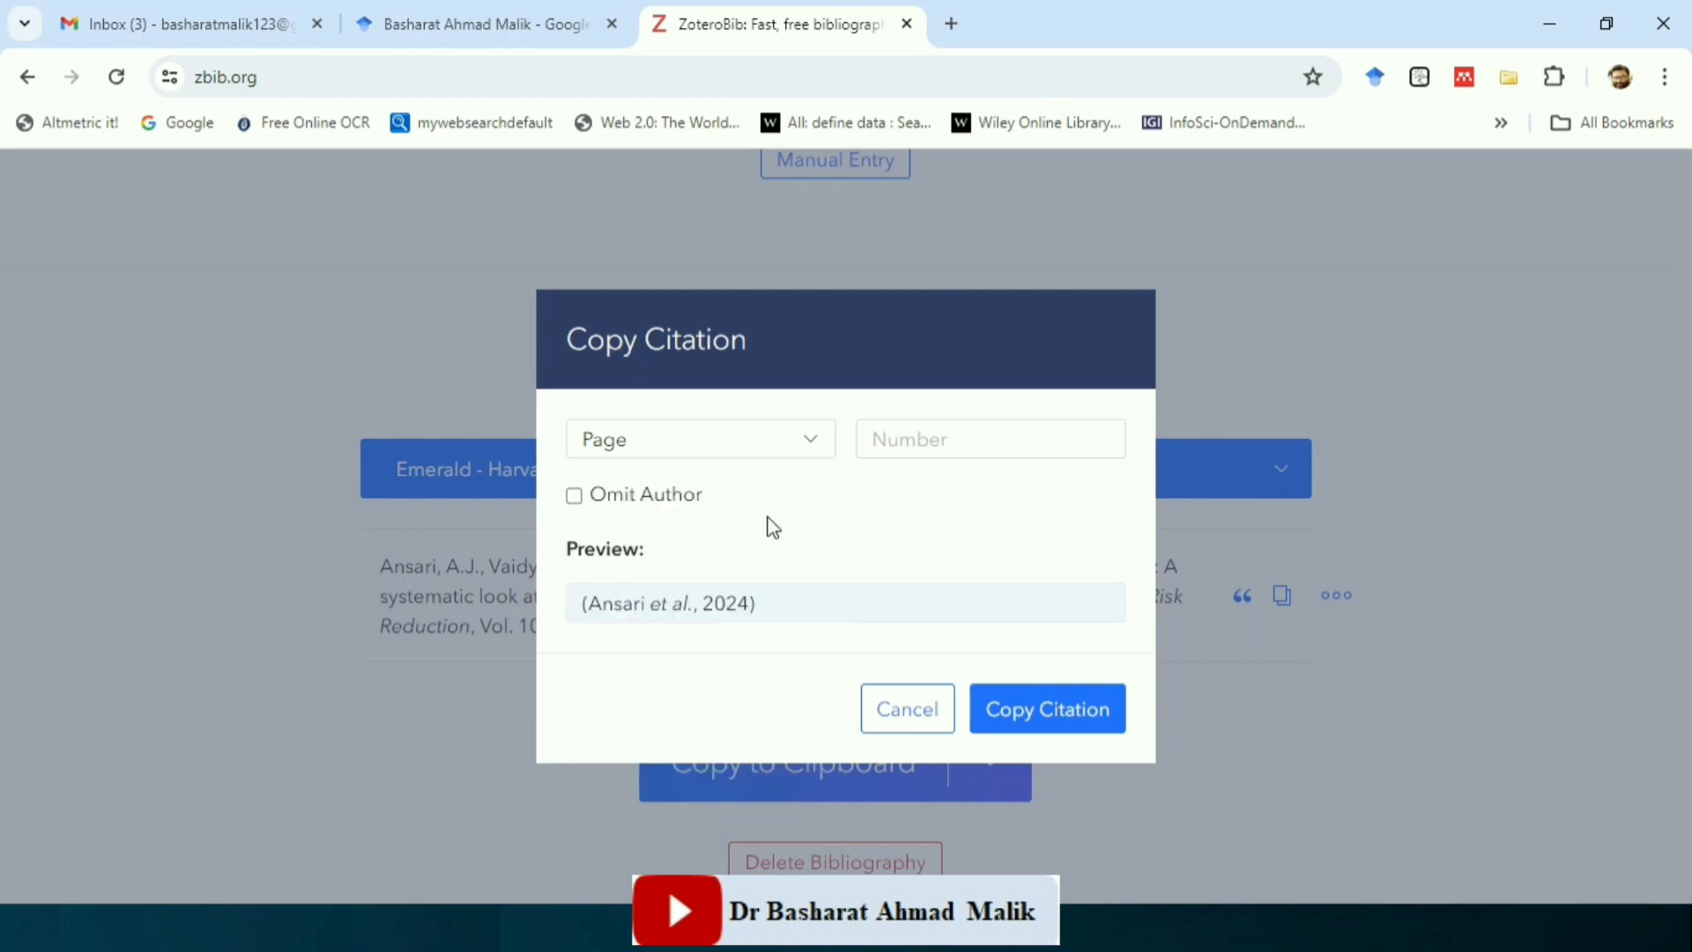
# Copy the article's in-text citation with the author included and paste it into the Word document above the reference.
pyautogui.click(1039, 721)
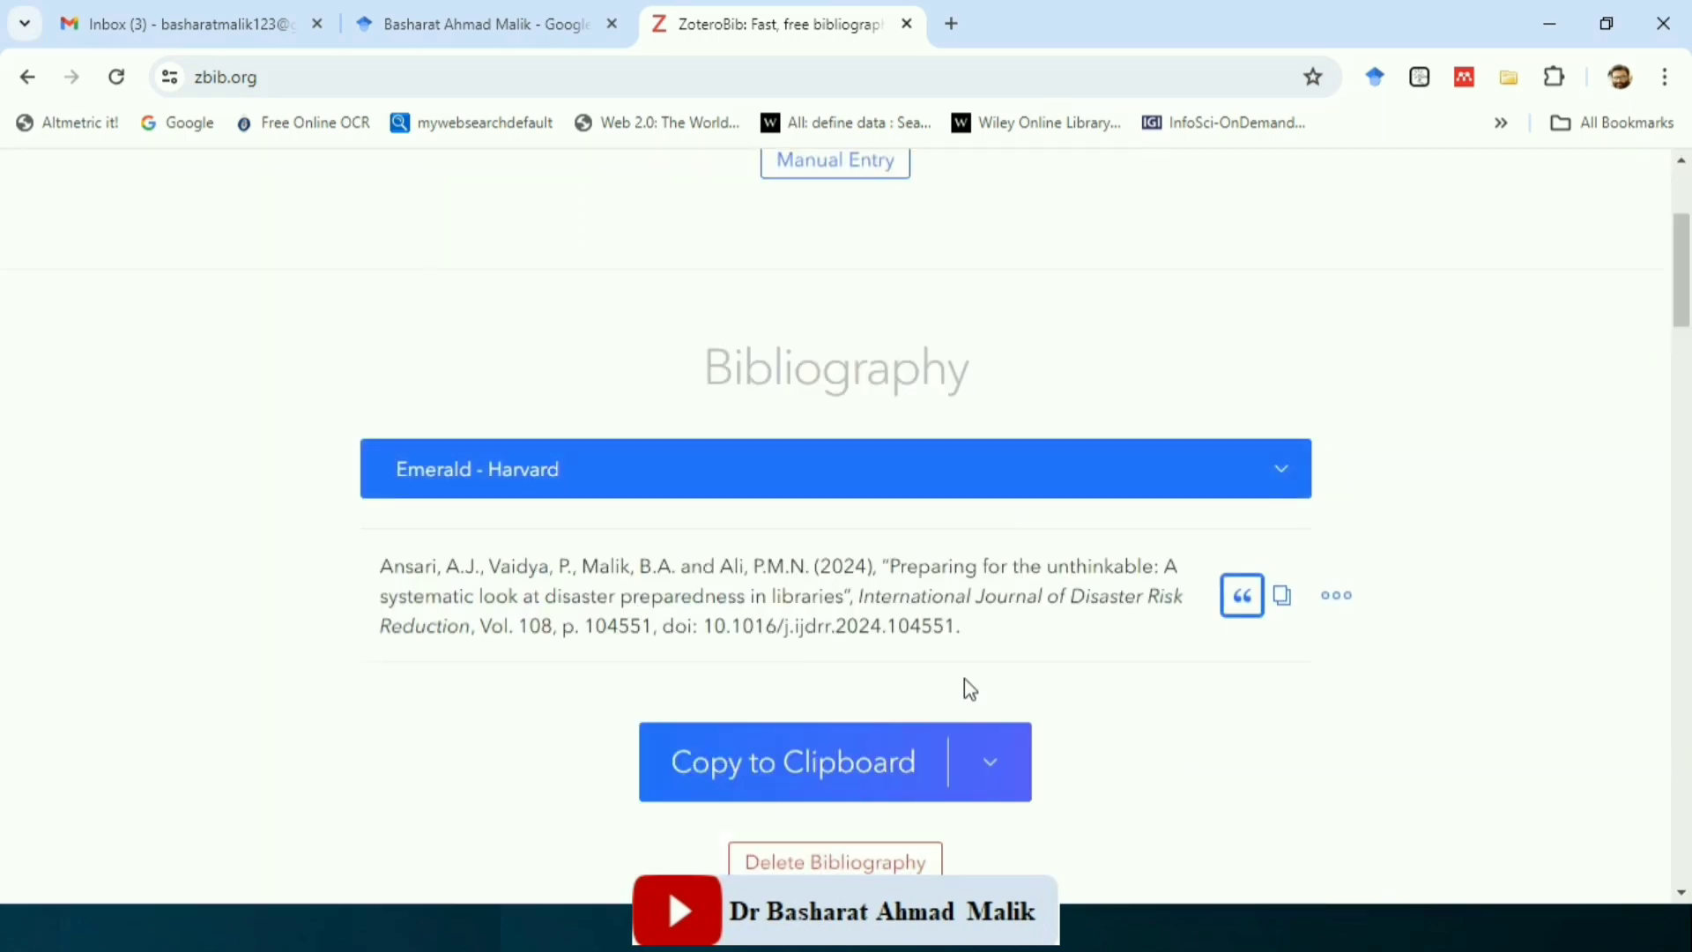
pyautogui.hotkey('alt', 'Tab')
pyautogui.hotkey('ctrl', 'v')
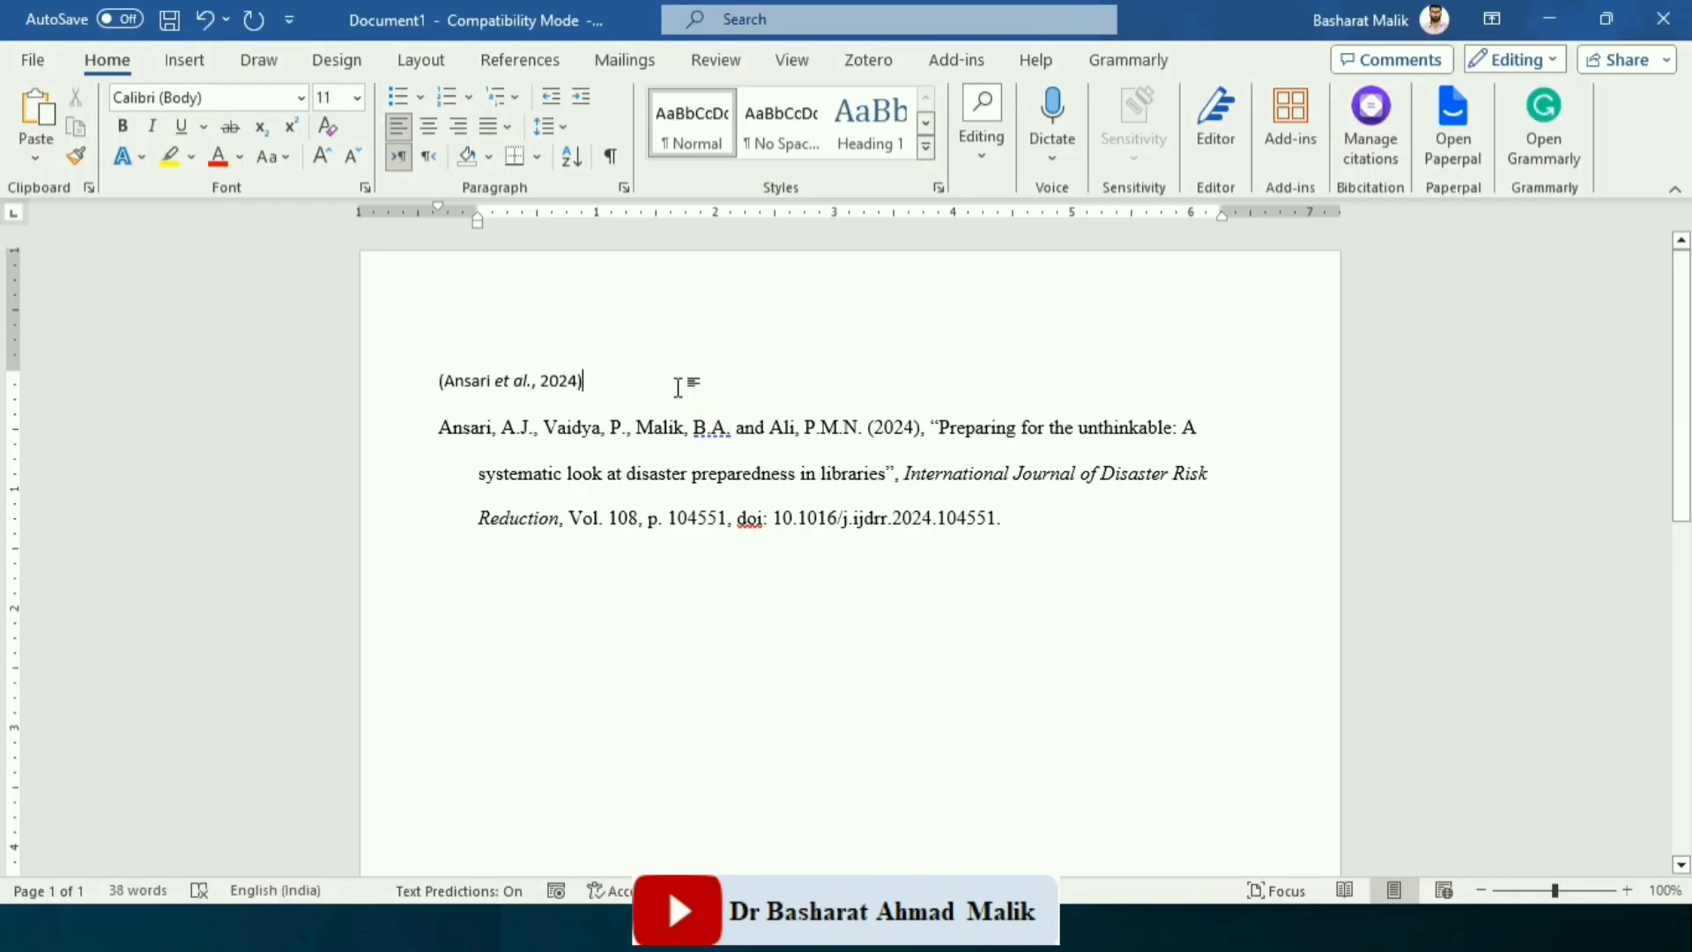
# Switch back to ZoteroBib and check the additional actions offered for the bibliography entry.
pyautogui.hotkey('alt', 'Tab')
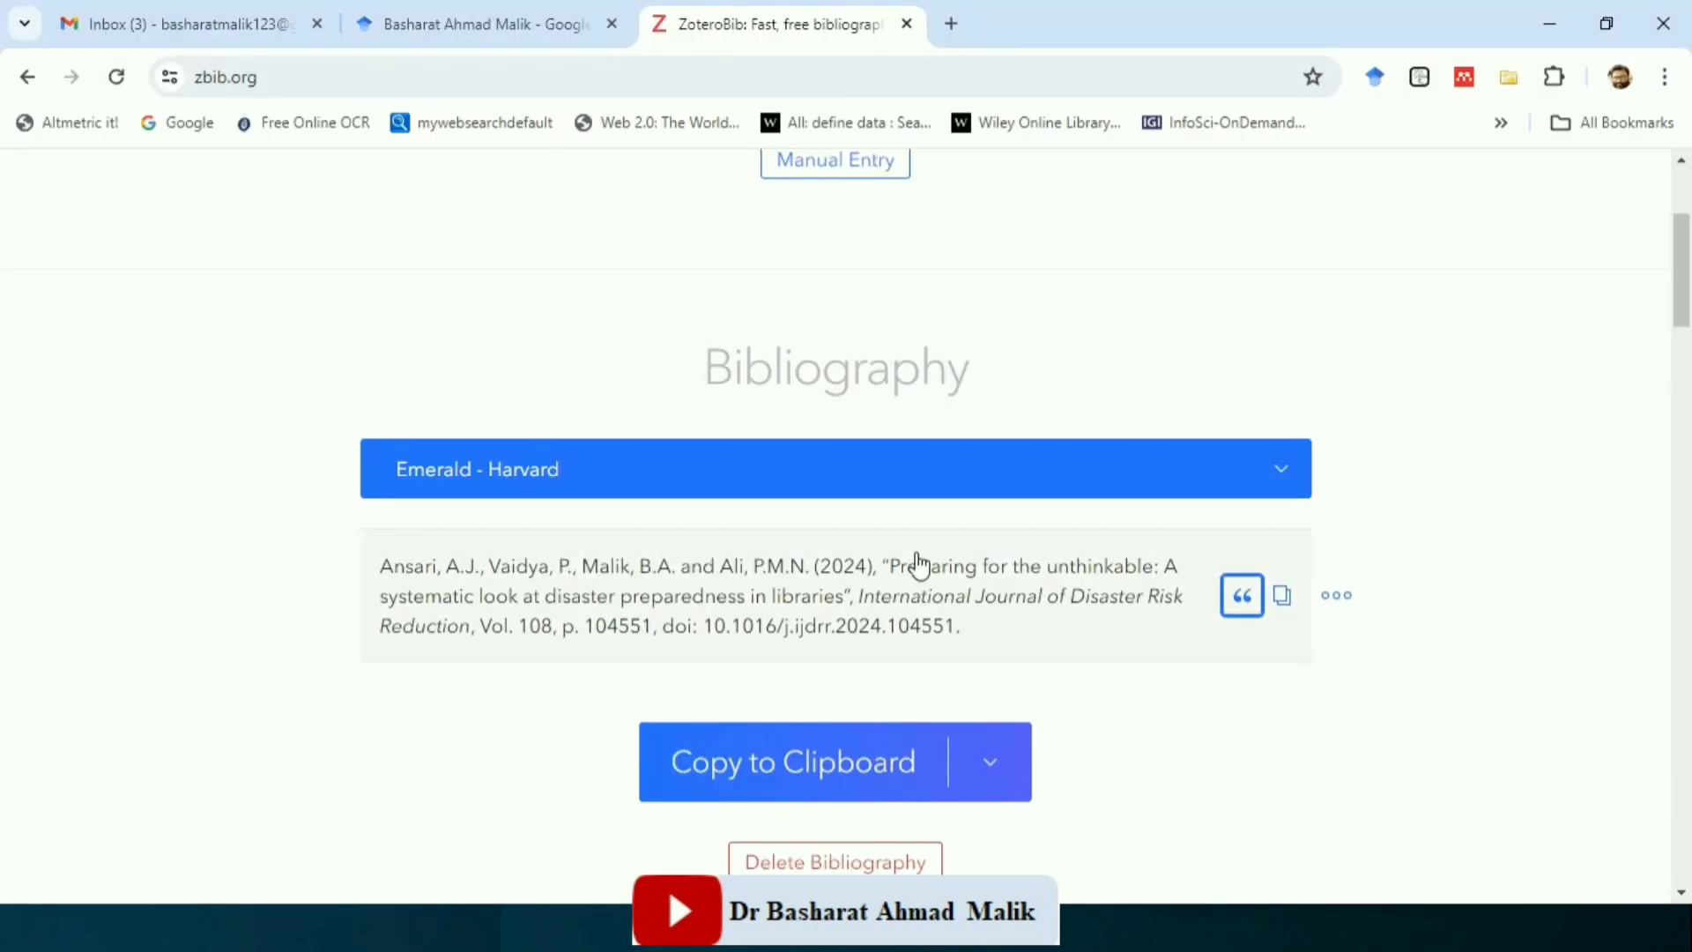
pyautogui.click(1288, 600)
pyautogui.click(1337, 596)
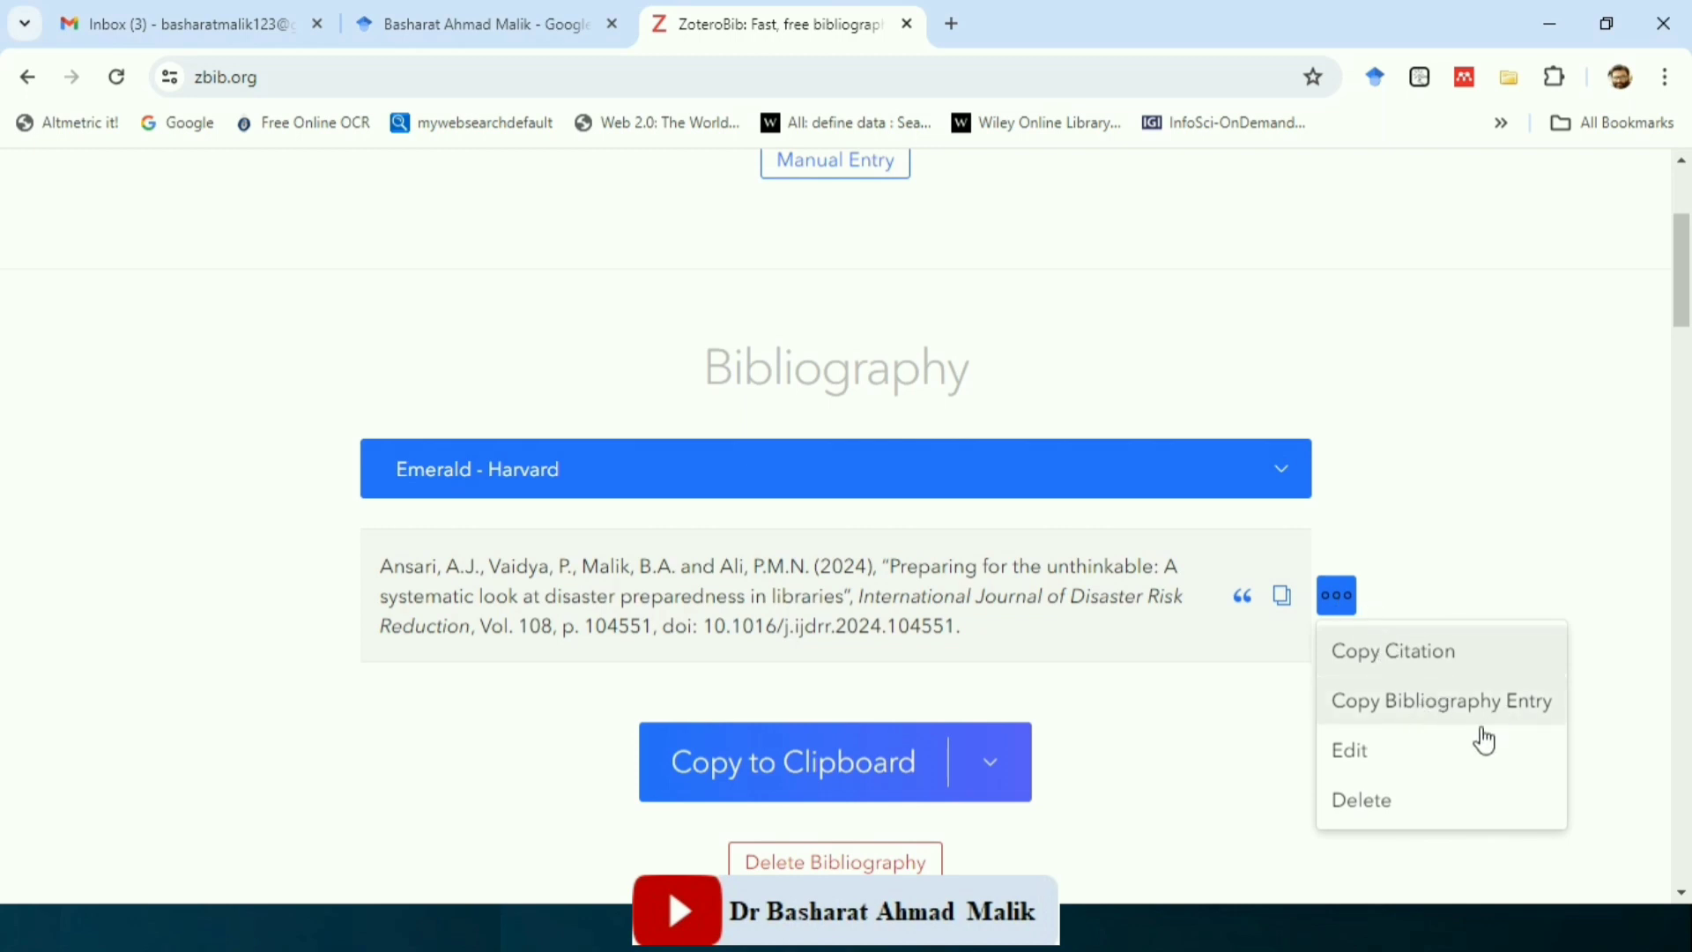
pyautogui.click(1459, 384)
pyautogui.scroll(3, 1677, 318)
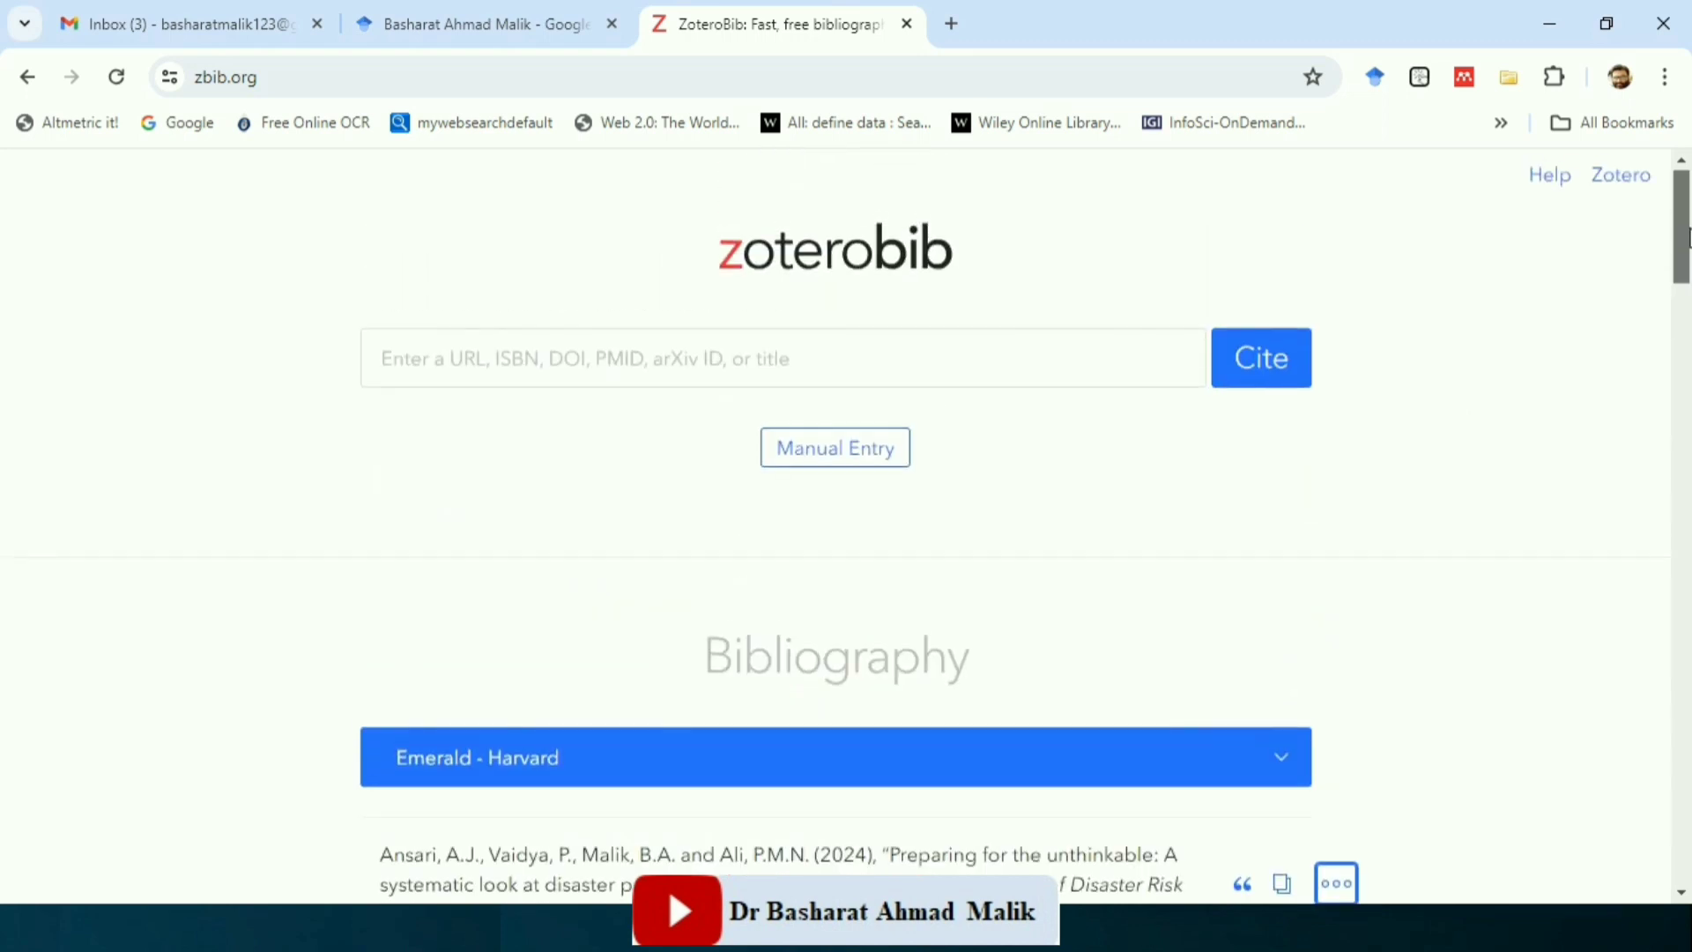
# Copy the title "Extraction of eponyms using RStudio: A case study of a LIS journal" from Google Scholar and return to ZoteroBib.
pyautogui.click(518, 22)
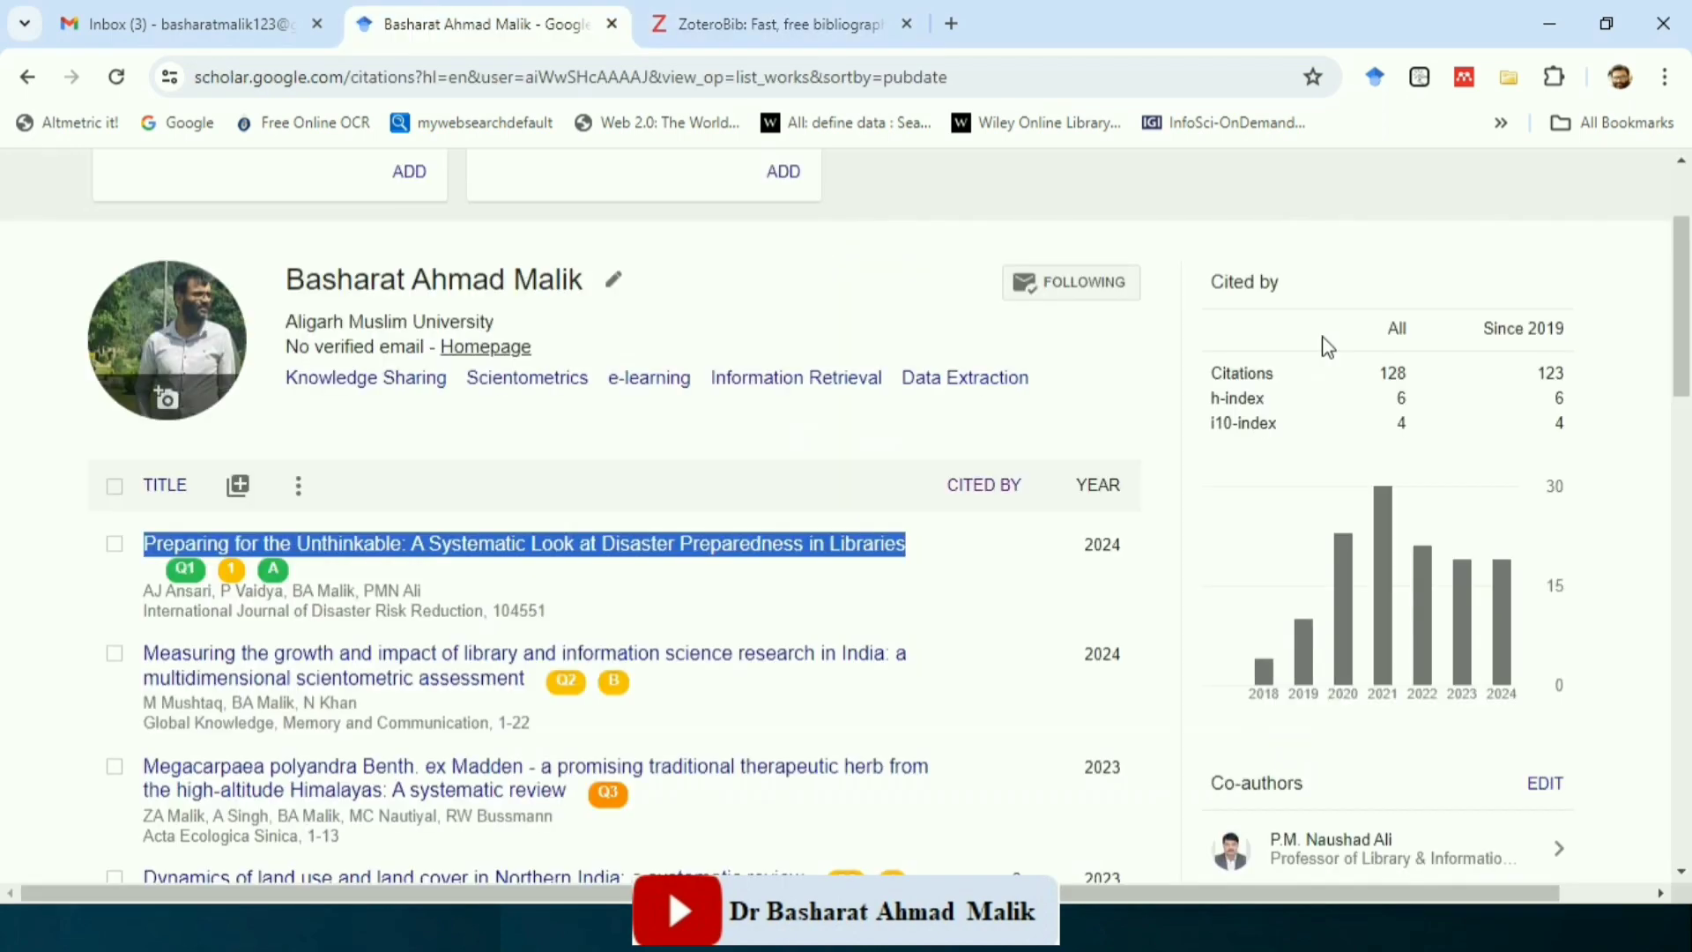
pyautogui.moveTo(1684, 260); pyautogui.dragTo(1682, 392)
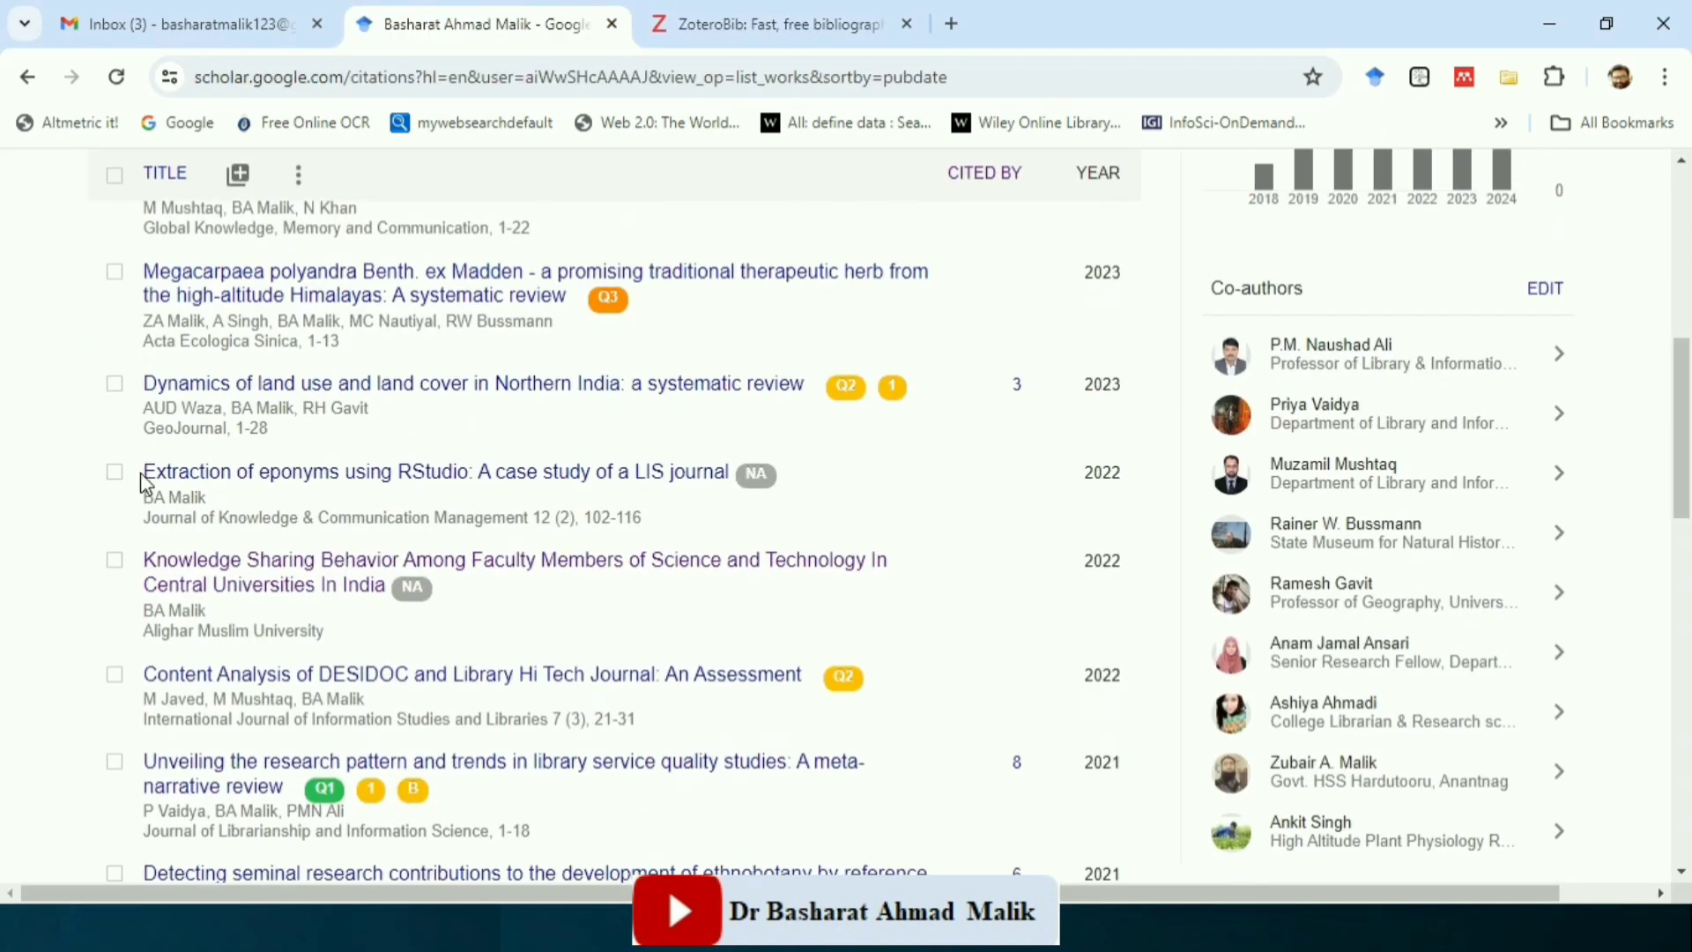
pyautogui.moveTo(143, 477); pyautogui.dragTo(743, 487)
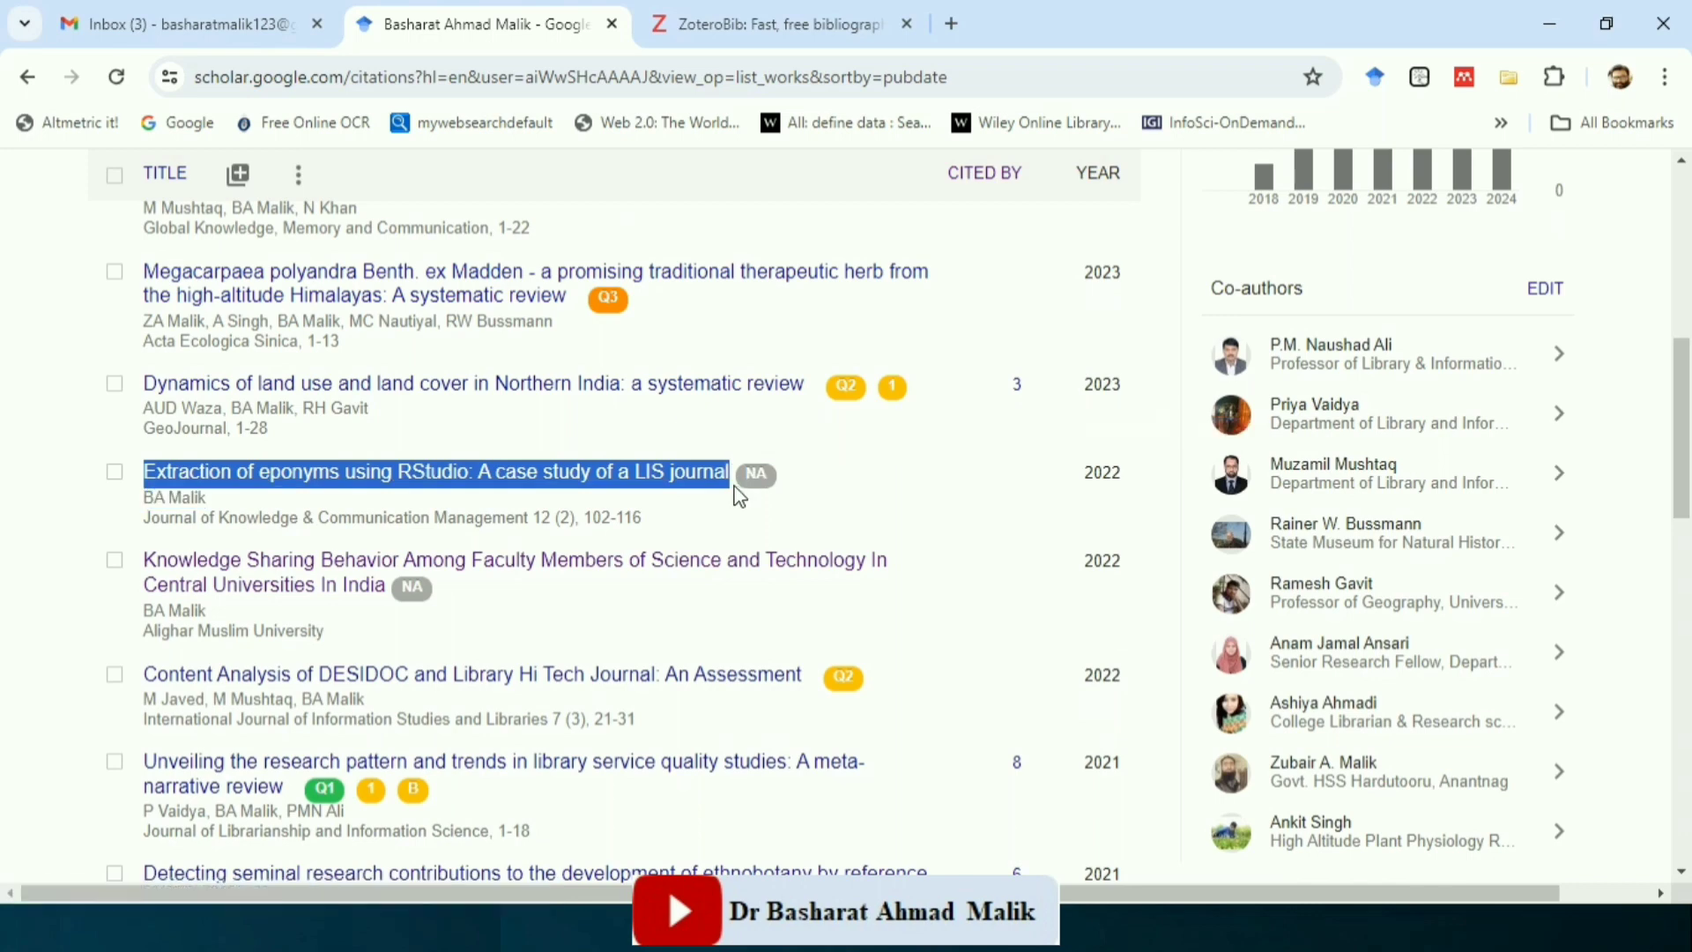
pyautogui.click(763, 26)
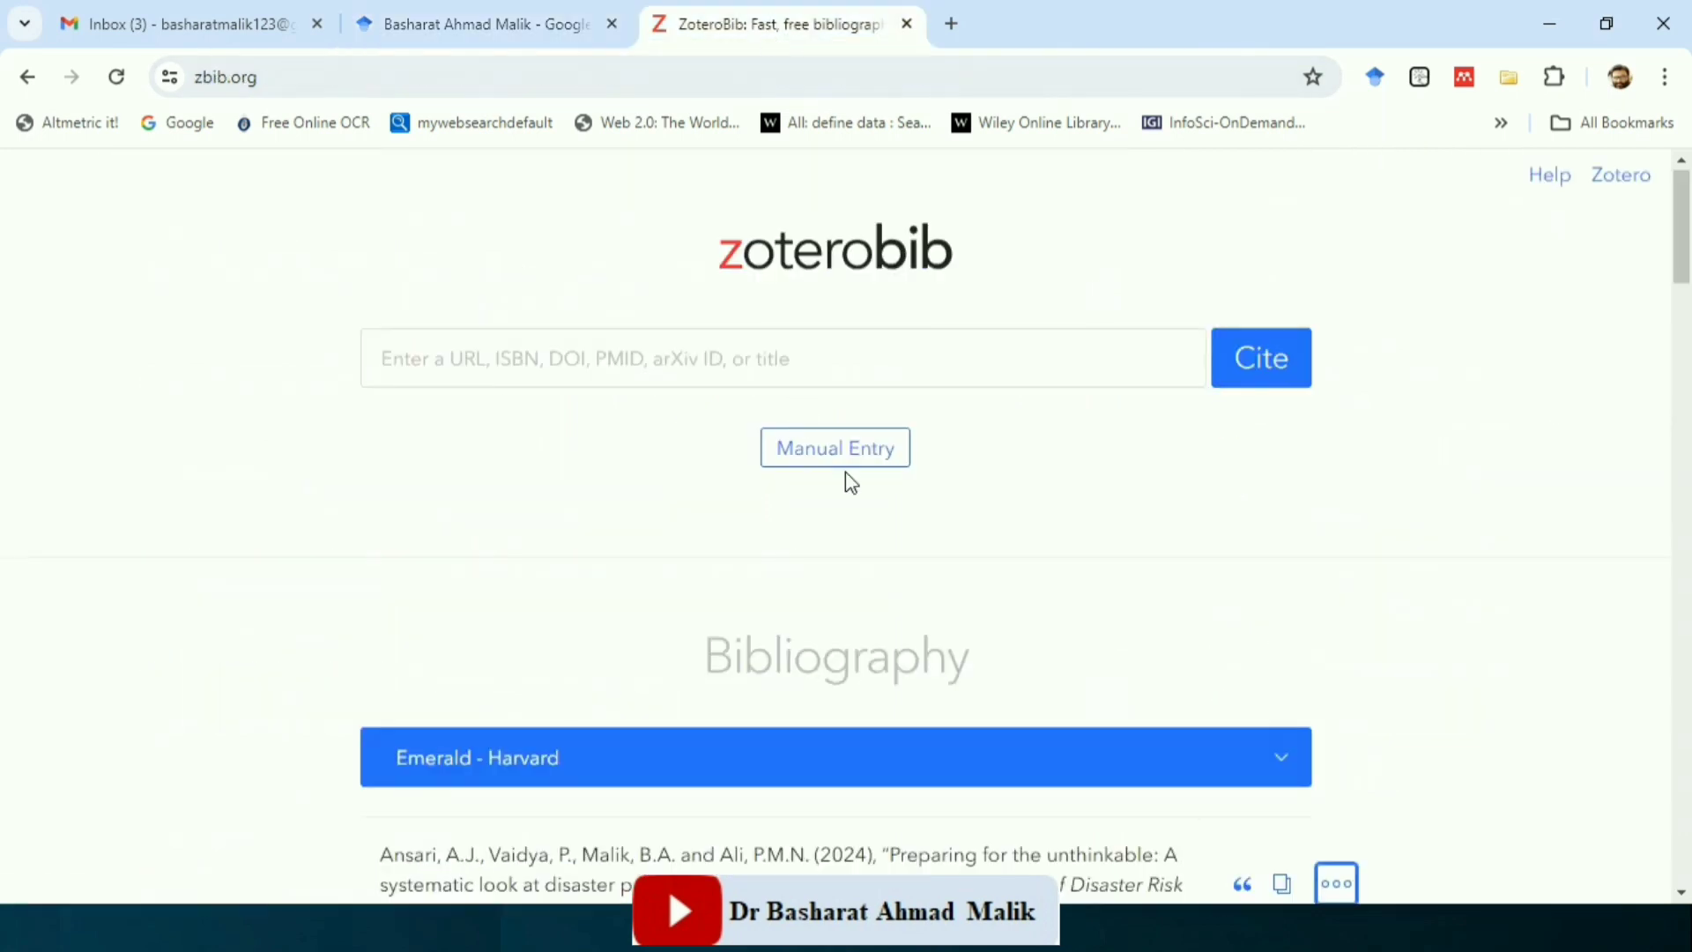
# Cite the copied title and add the journal article "Extraction of Eponyms using RStudio: A Case Study of a LIS Journal" to the bibliography.
pyautogui.click(764, 358)
pyautogui.hotkey('ctrl', 'v')
pyautogui.press('Return')
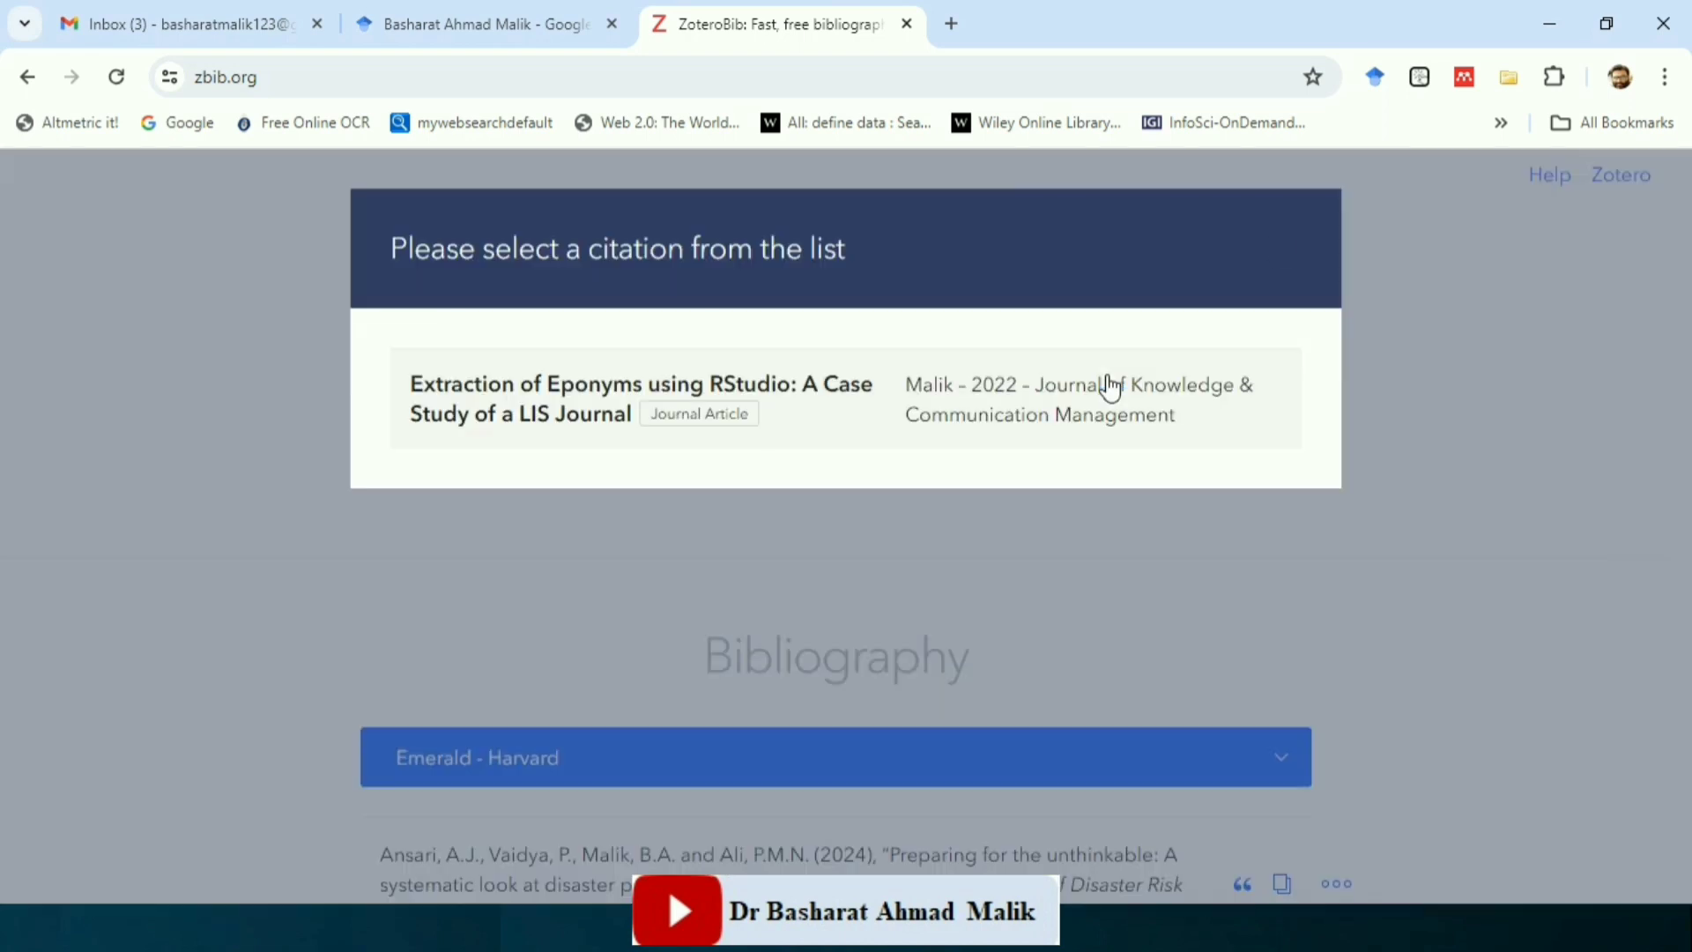
pyautogui.click(1024, 411)
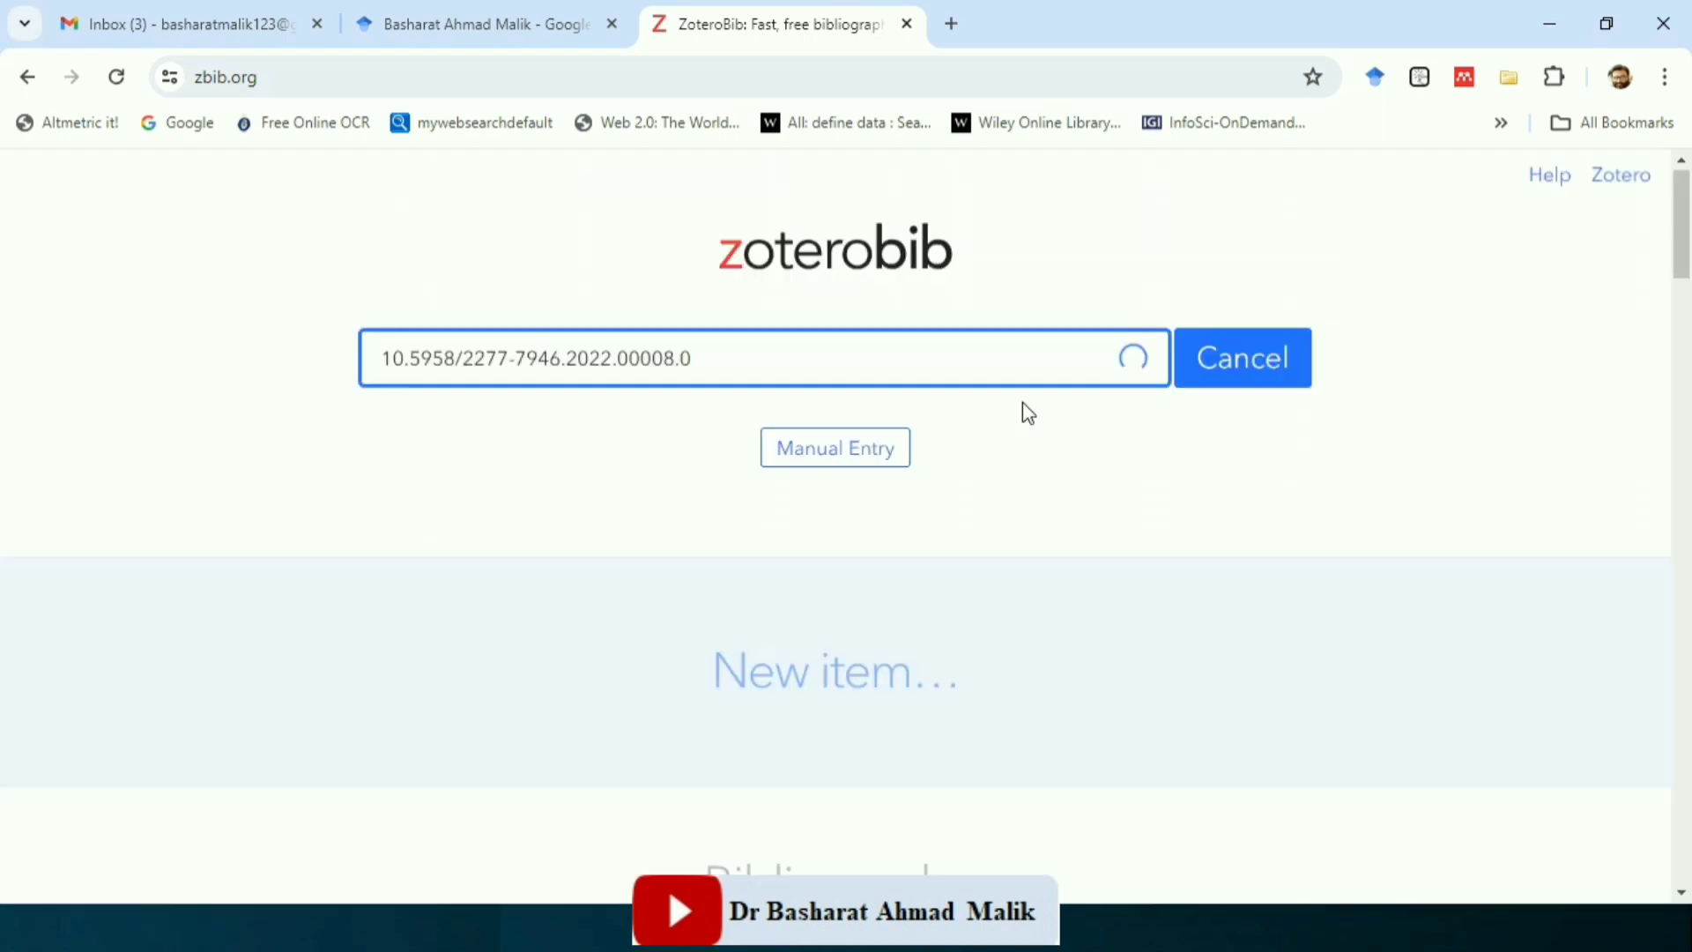
# Copy the whole bibliography to the clipboard and paste it over the existing reference in the Word document.
pyautogui.moveTo(1687, 223); pyautogui.dragTo(1689, 277)
pyautogui.moveTo(1687, 277); pyautogui.dragTo(1686, 321)
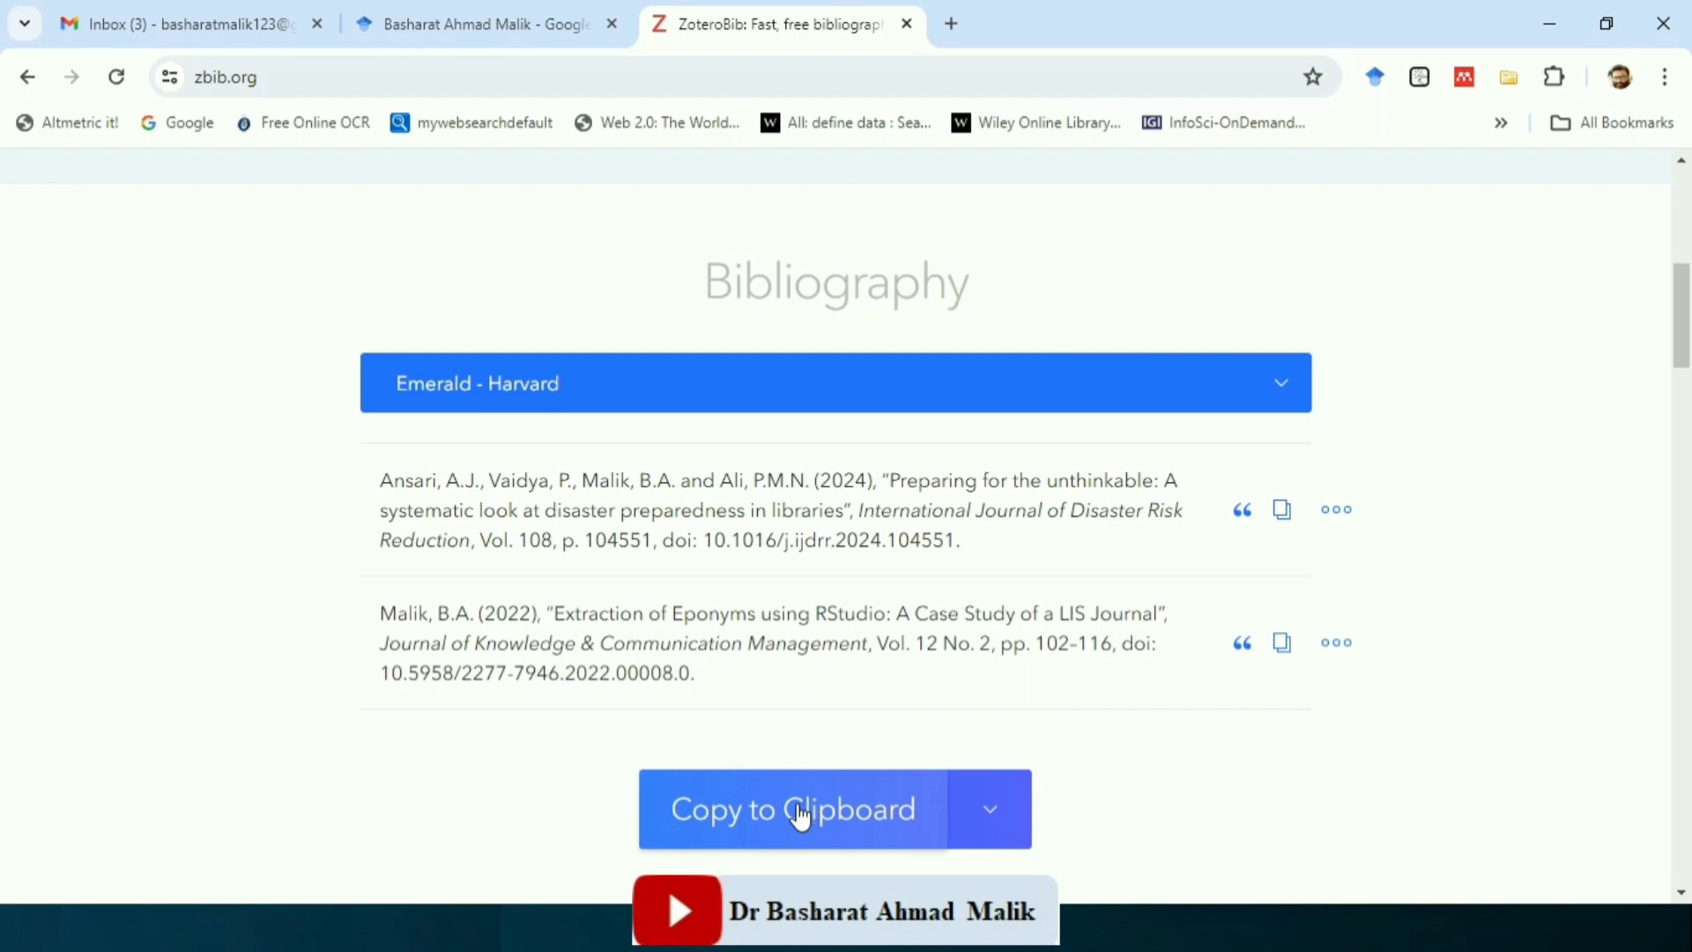
pyautogui.click(802, 816)
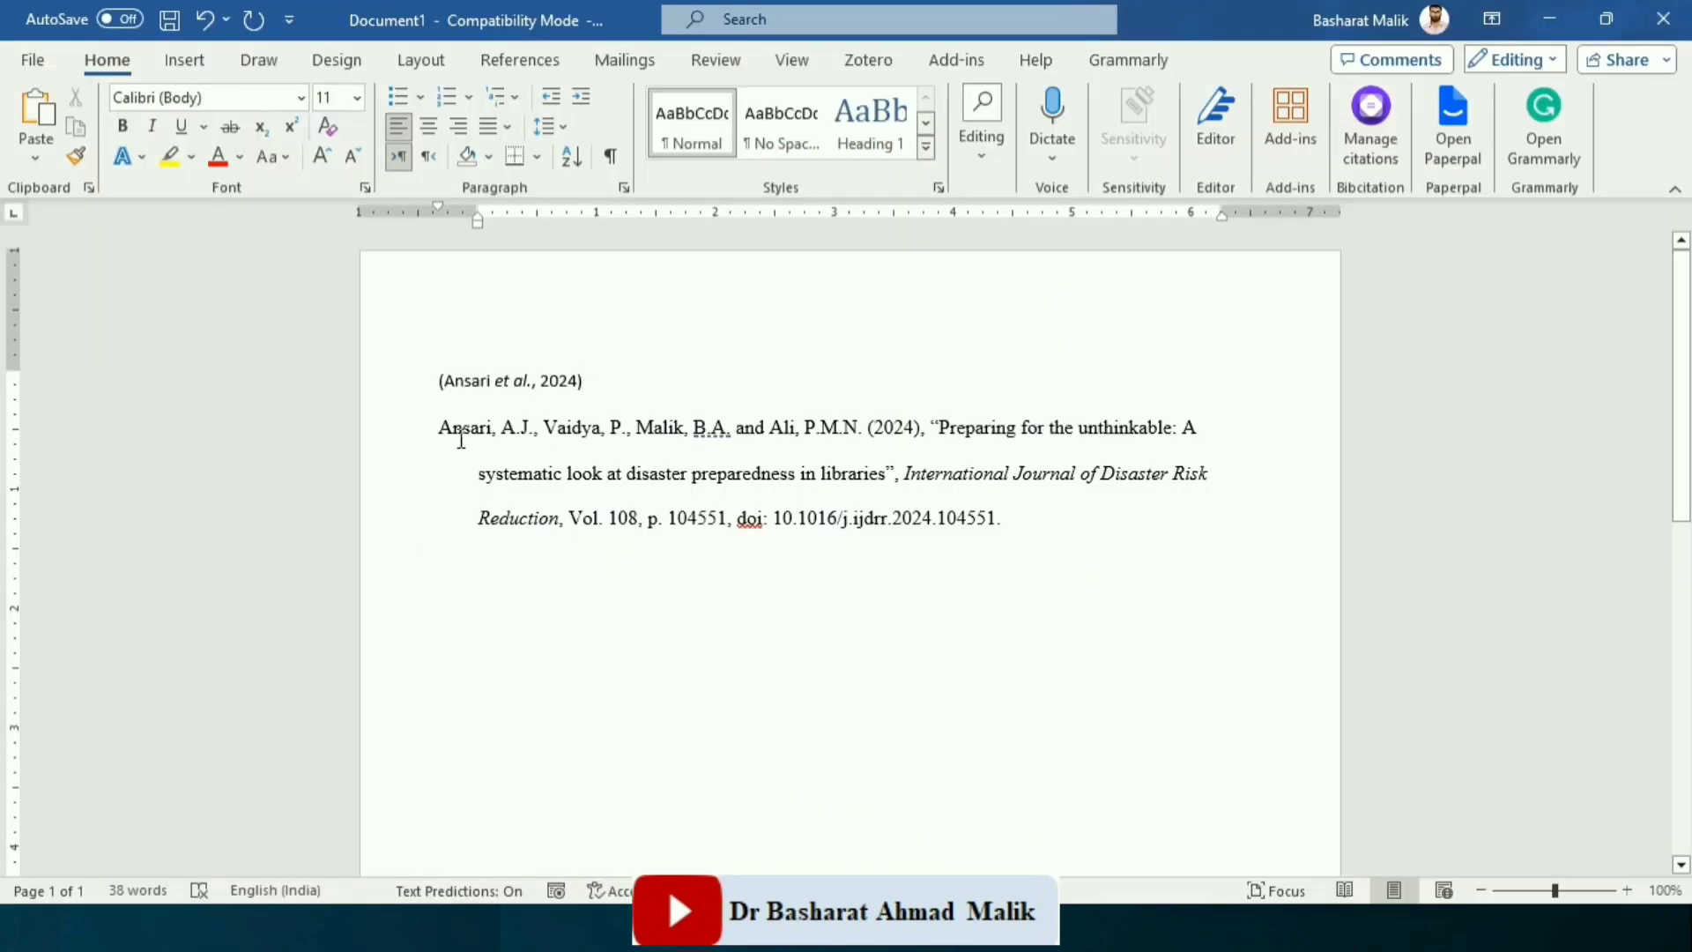
pyautogui.moveTo(441, 428); pyautogui.dragTo(1177, 583)
pyautogui.click(1178, 583)
pyautogui.hotkey('ctrl', 'v')
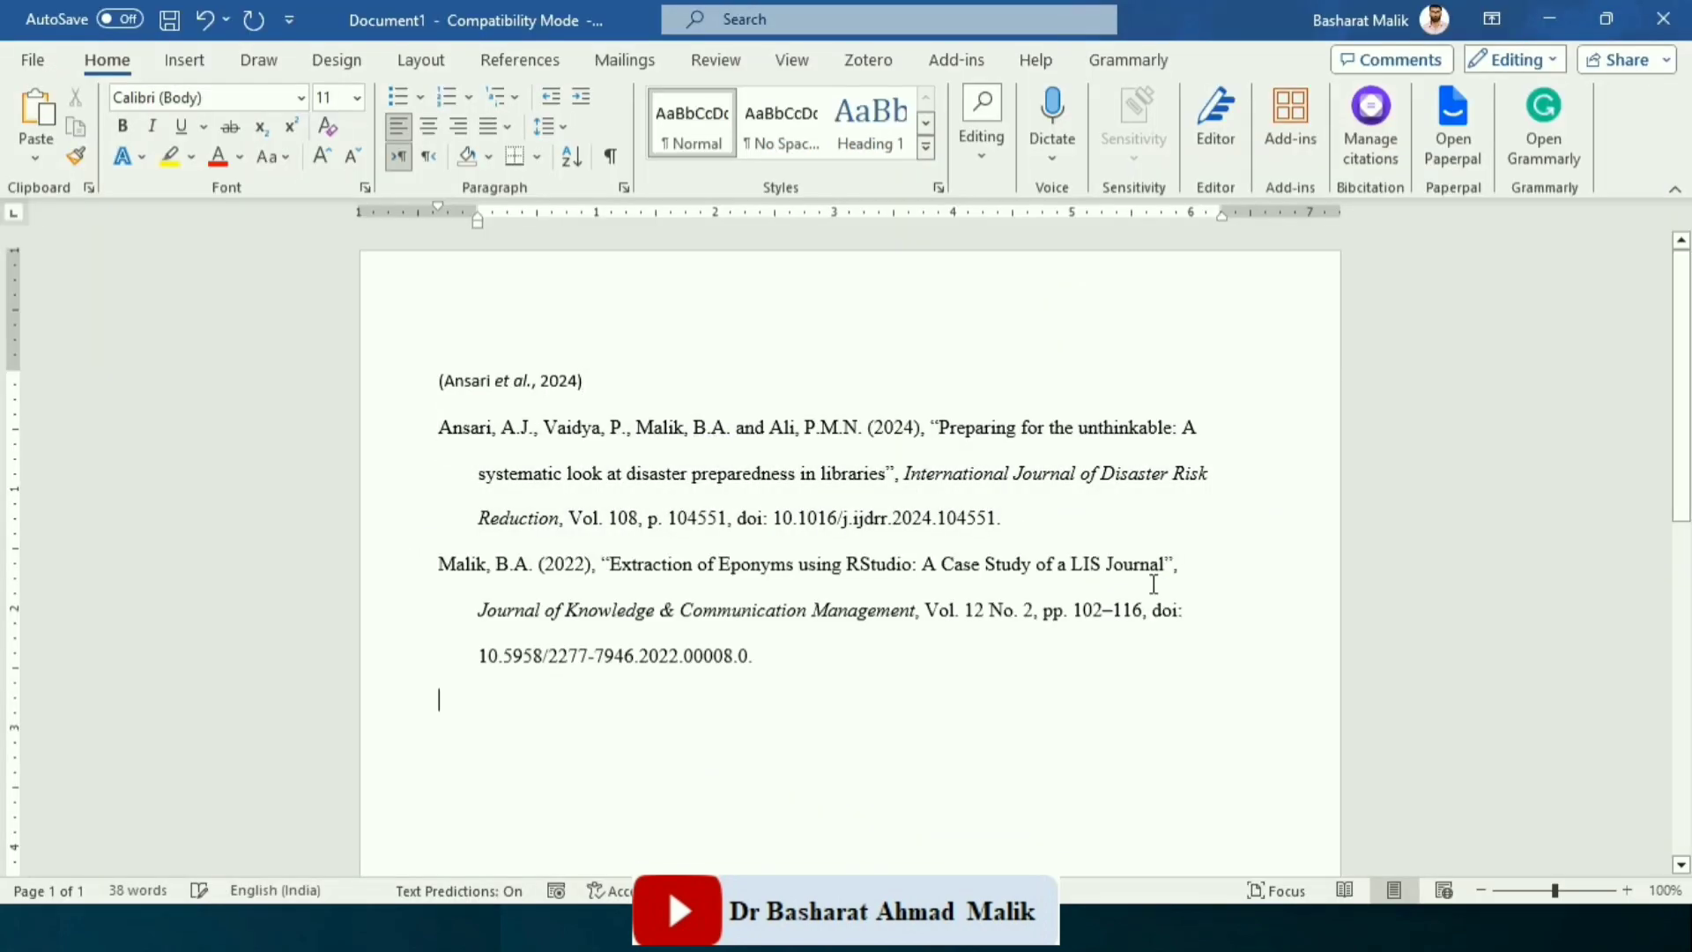
# Create a link to this bibliography version in ZoteroBib and paste its URL on a new line below the in-text citation in Word.
pyautogui.click(793, 392)
pyautogui.press('Return')
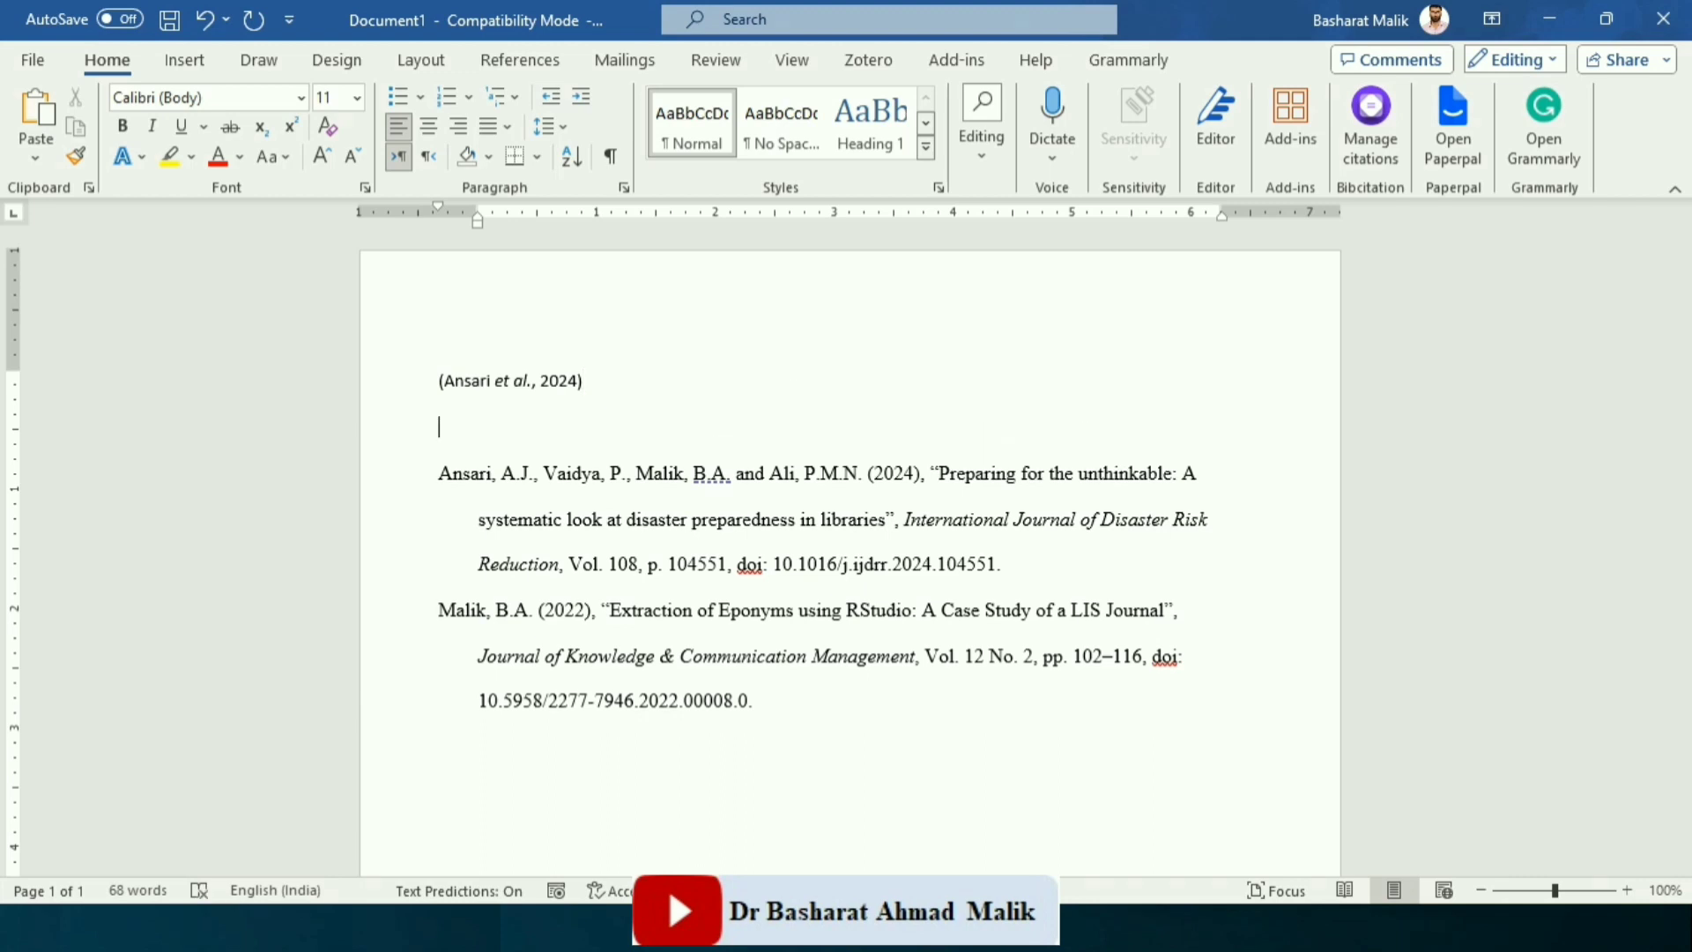
pyautogui.hotkey('alt', 'Tab')
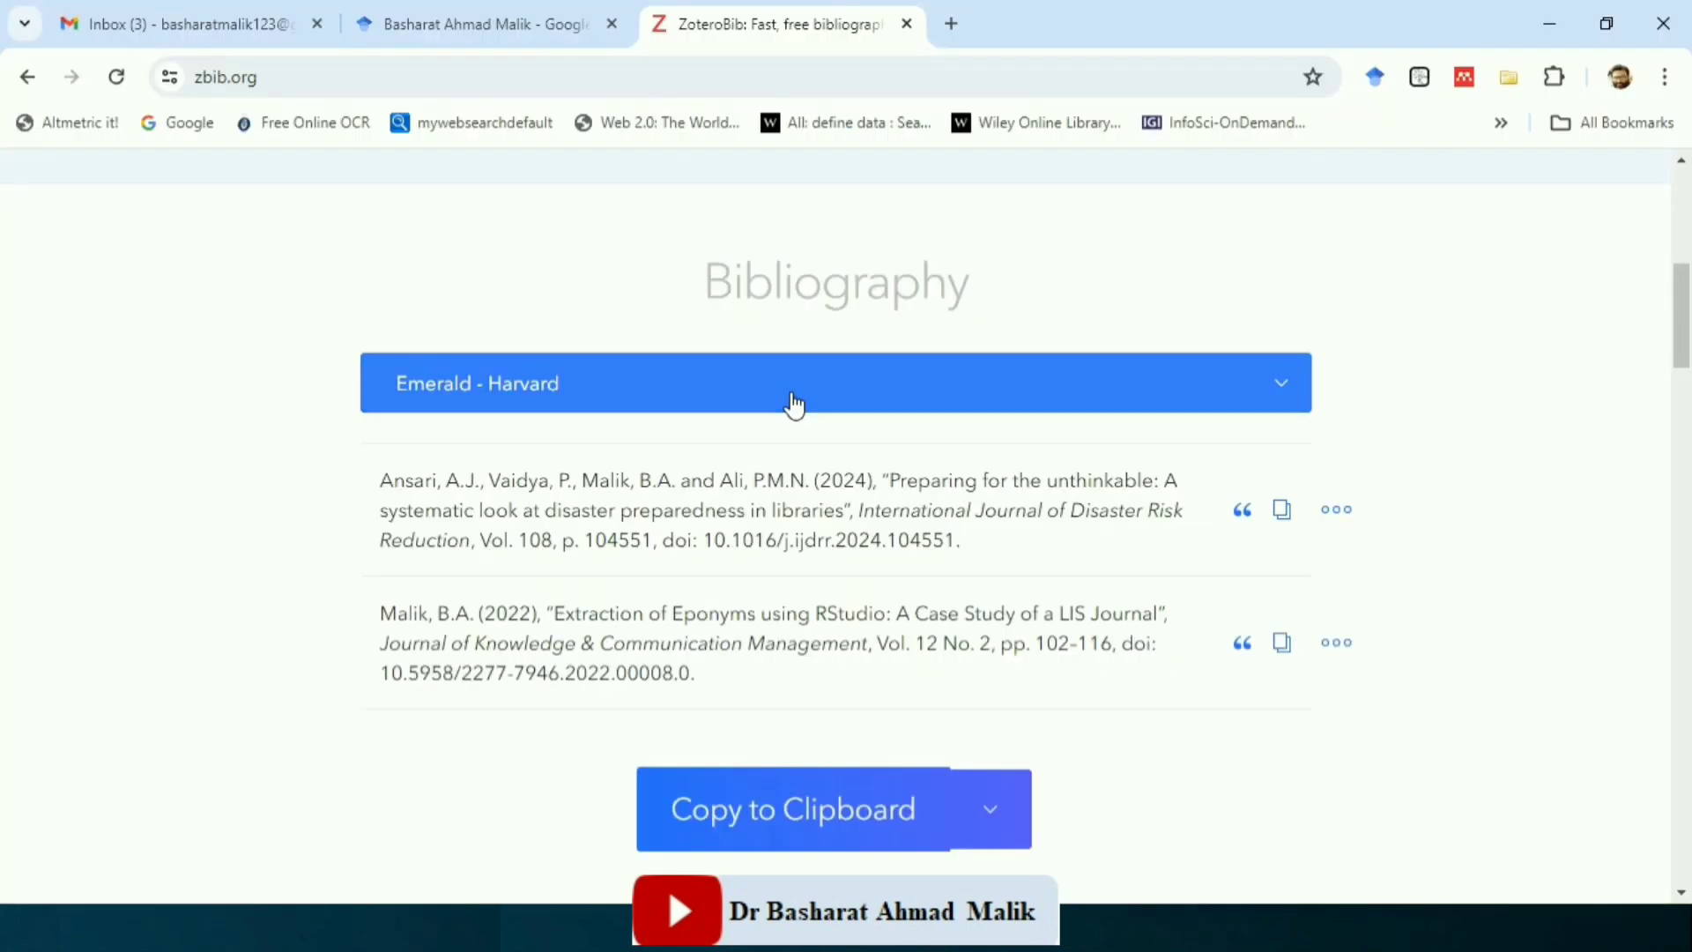
pyautogui.moveTo(1688, 322); pyautogui.dragTo(1687, 375)
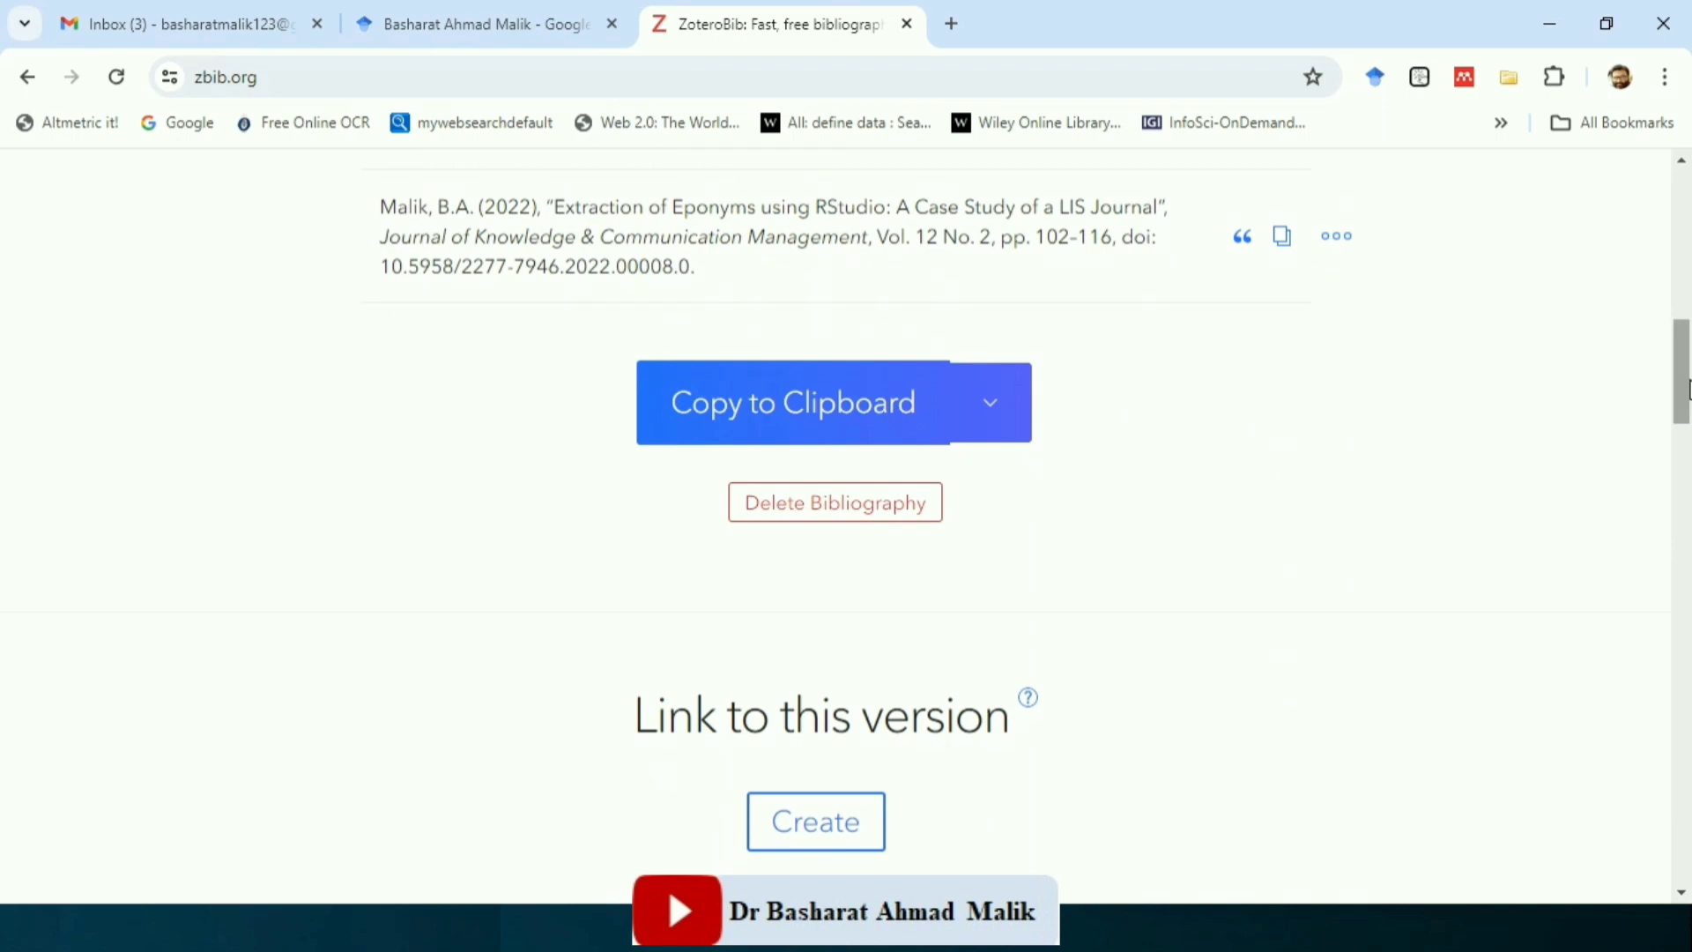
pyautogui.scroll(-3, 1019, 531)
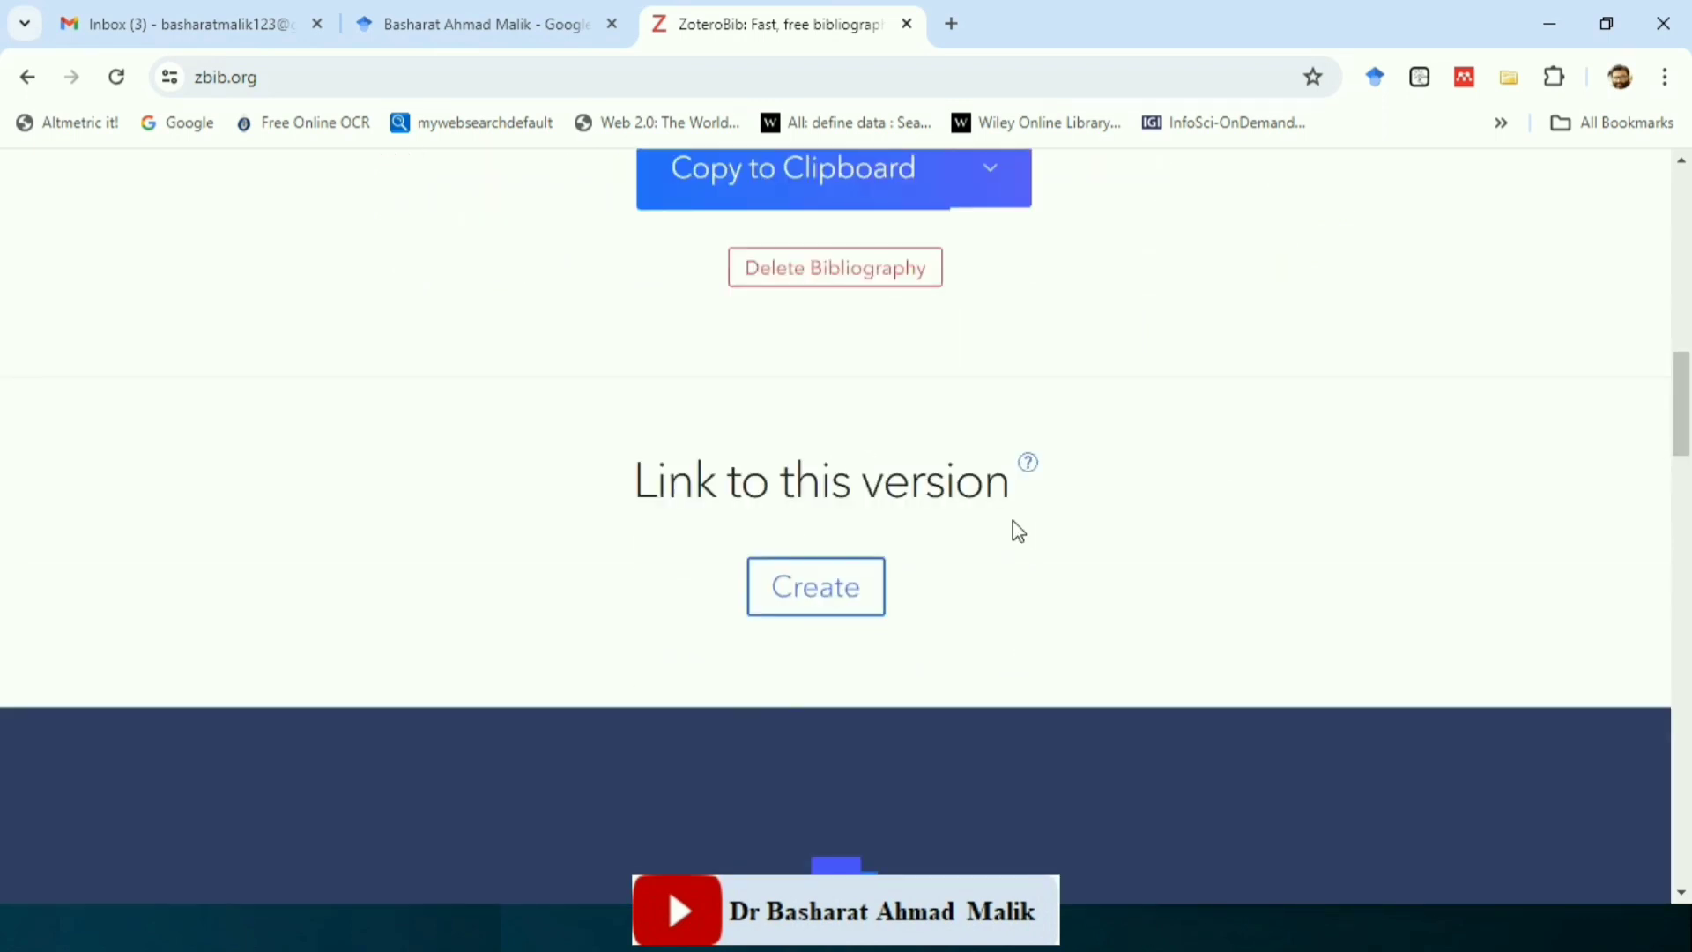
pyautogui.click(816, 605)
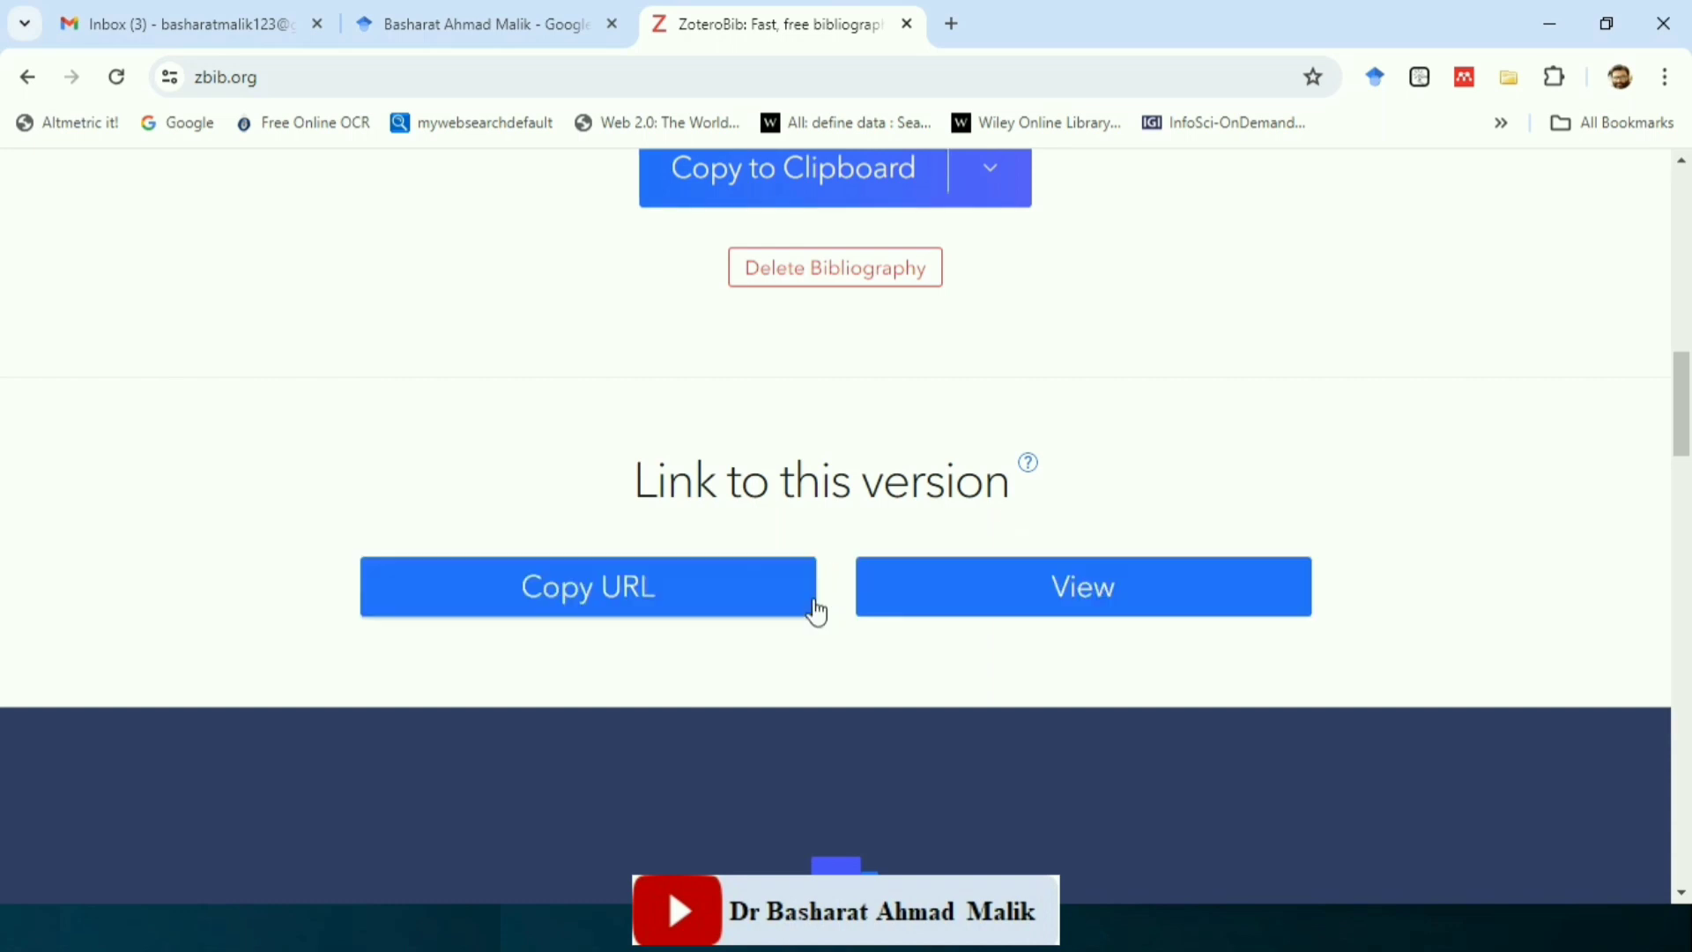
pyautogui.click(632, 606)
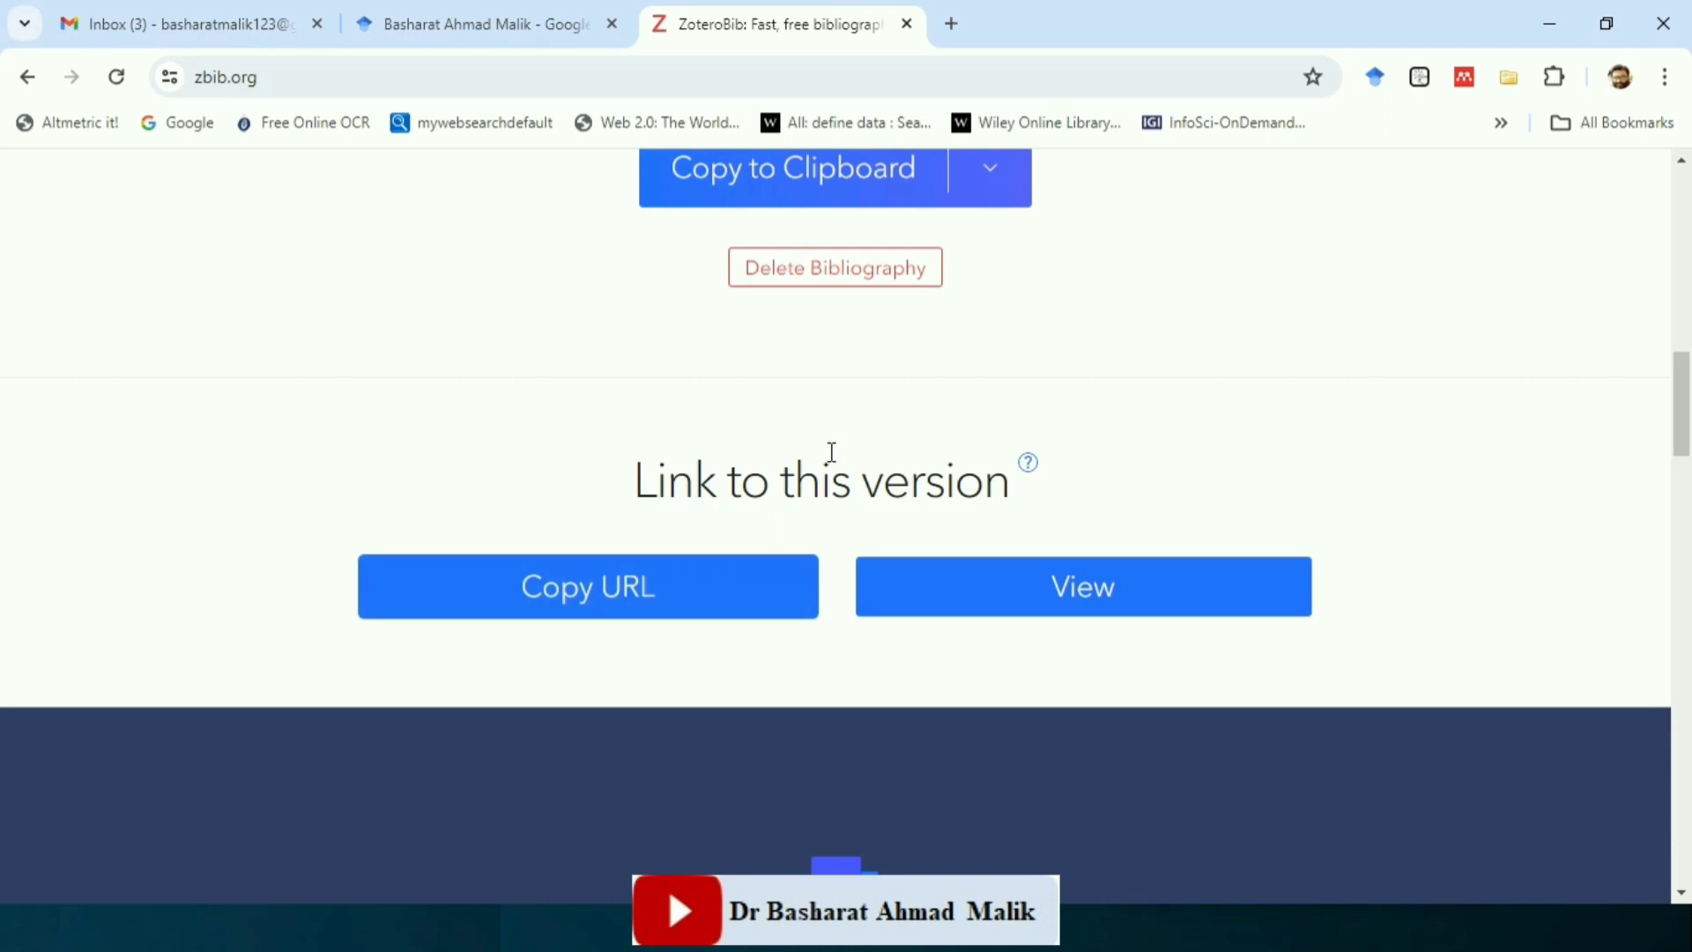
pyautogui.hotkey('alt', 'Tab')
pyautogui.hotkey('ctrl', 'v')
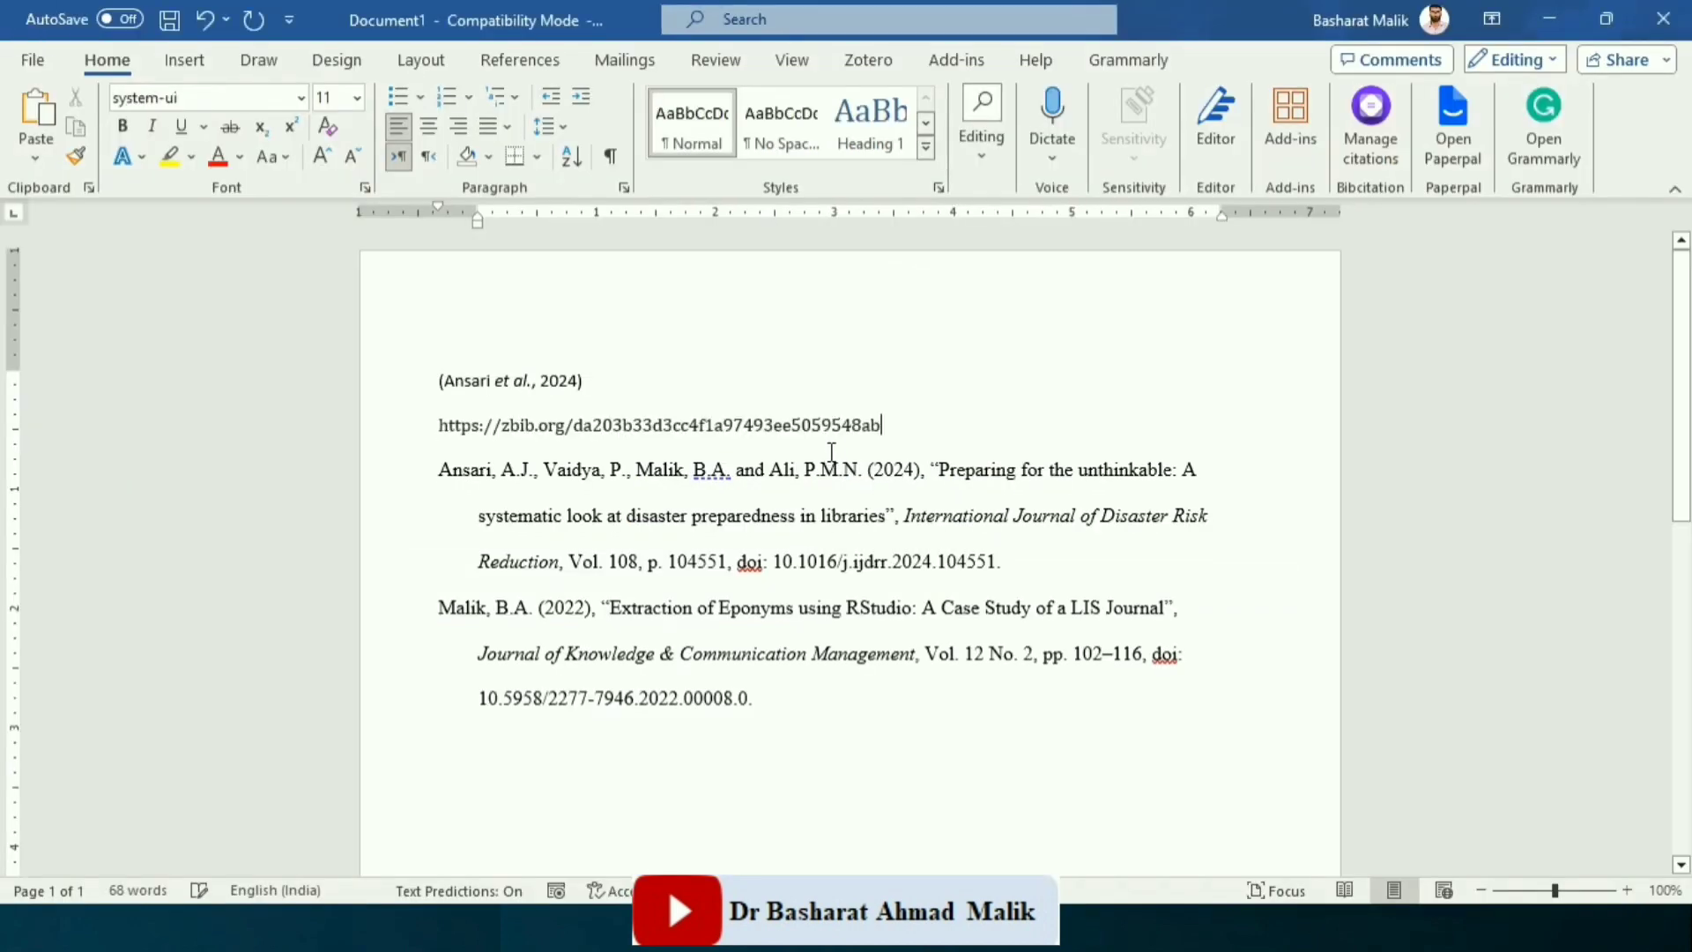
pyautogui.press('Return')
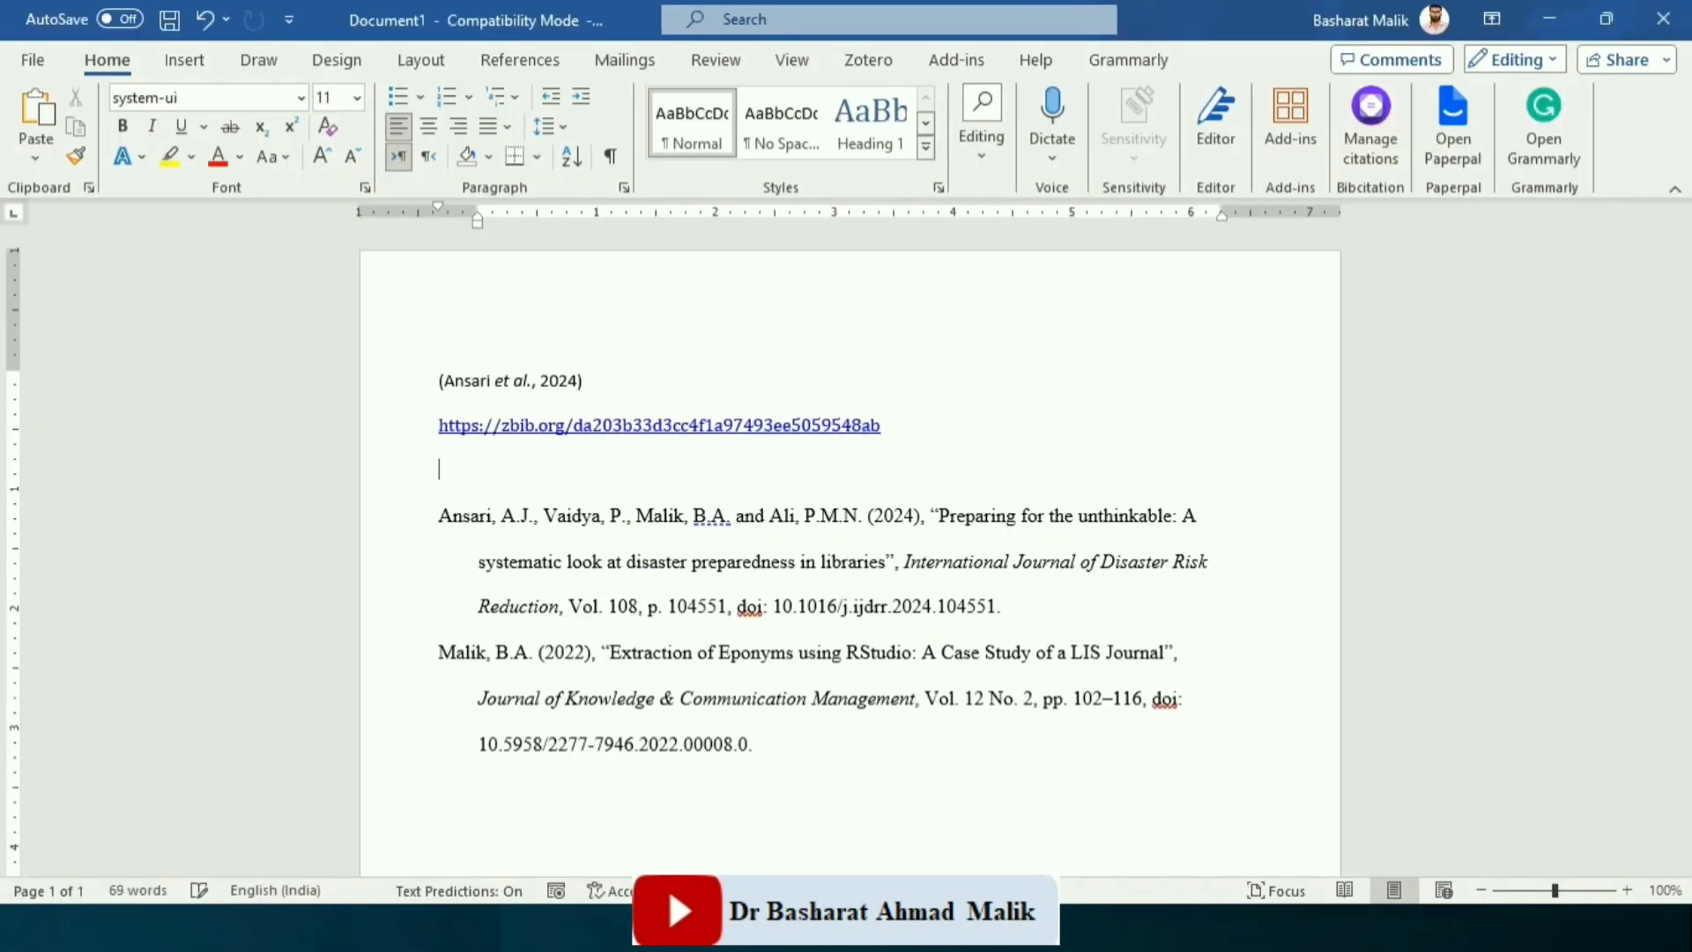
# Switch back to ZoteroBib and delete the entire bibliography.
pyautogui.hotkey('alt', 'Tab')
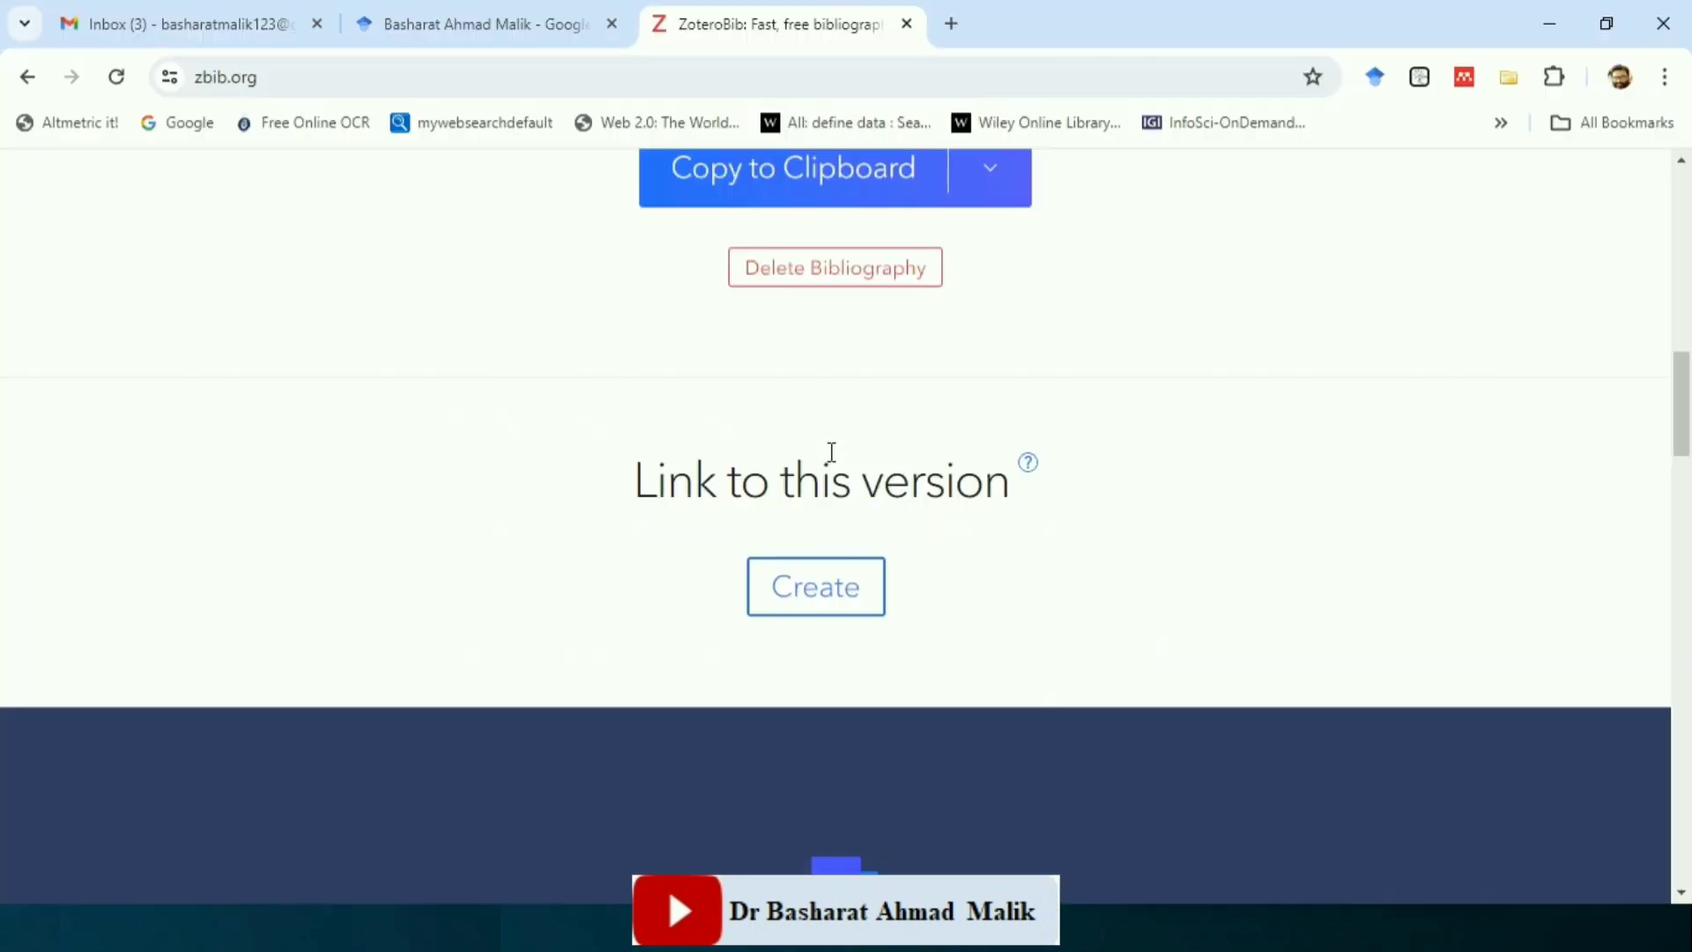
pyautogui.moveTo(1689, 421); pyautogui.dragTo(1686, 368)
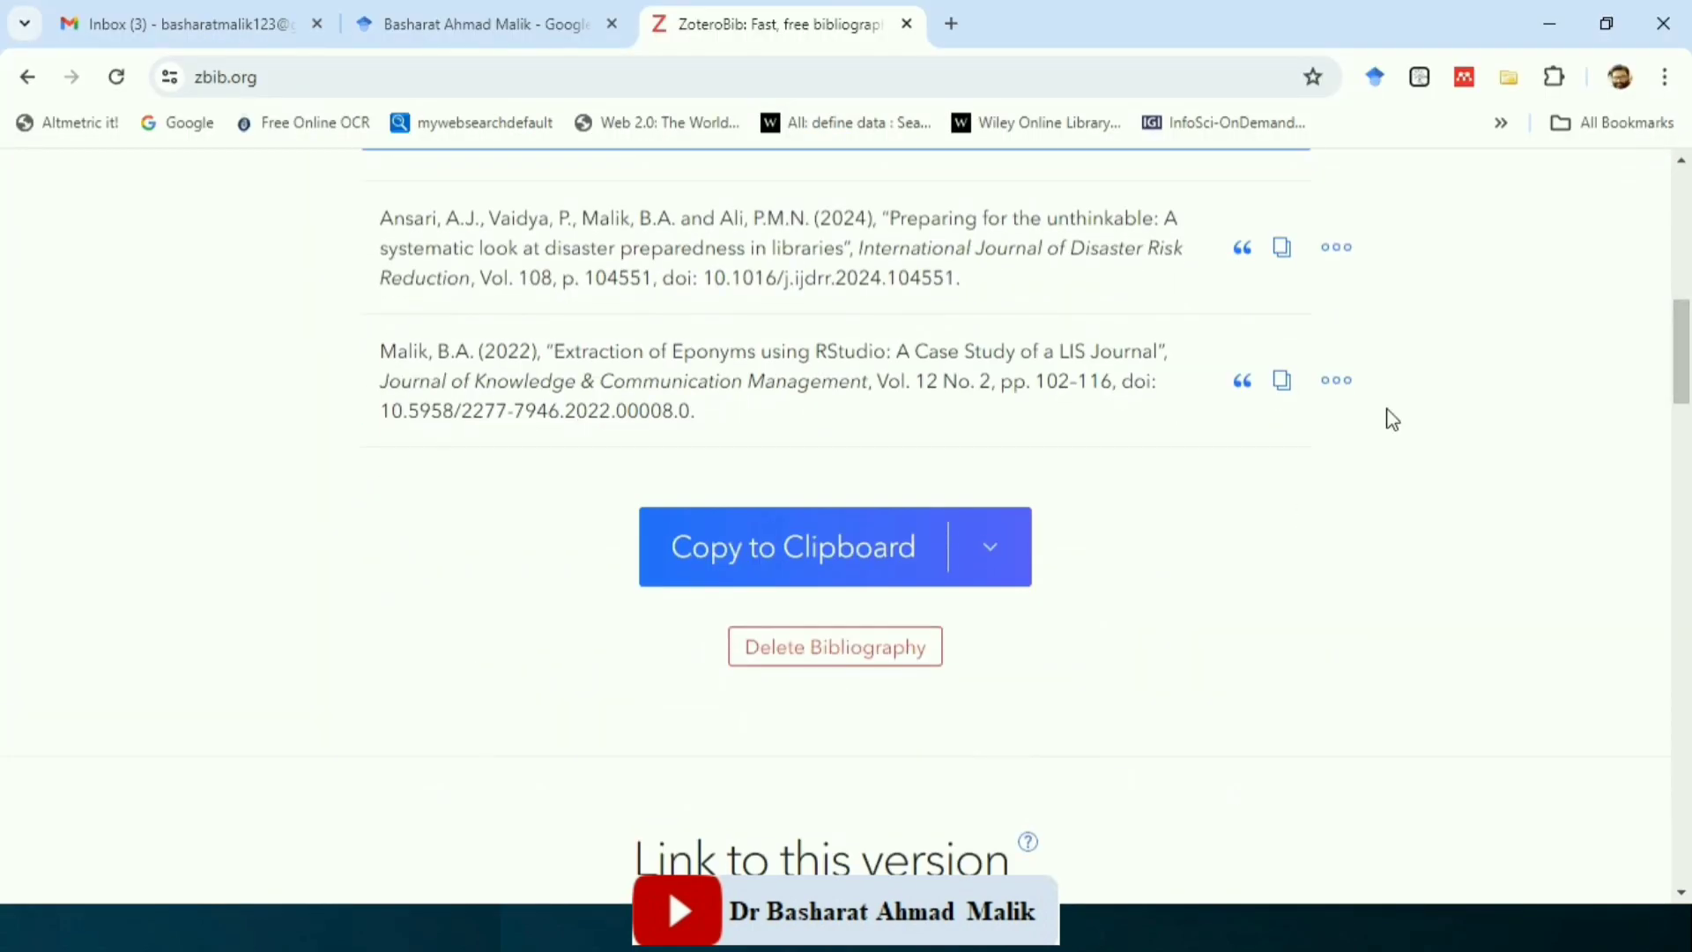
pyautogui.click(823, 650)
pyautogui.click(1084, 641)
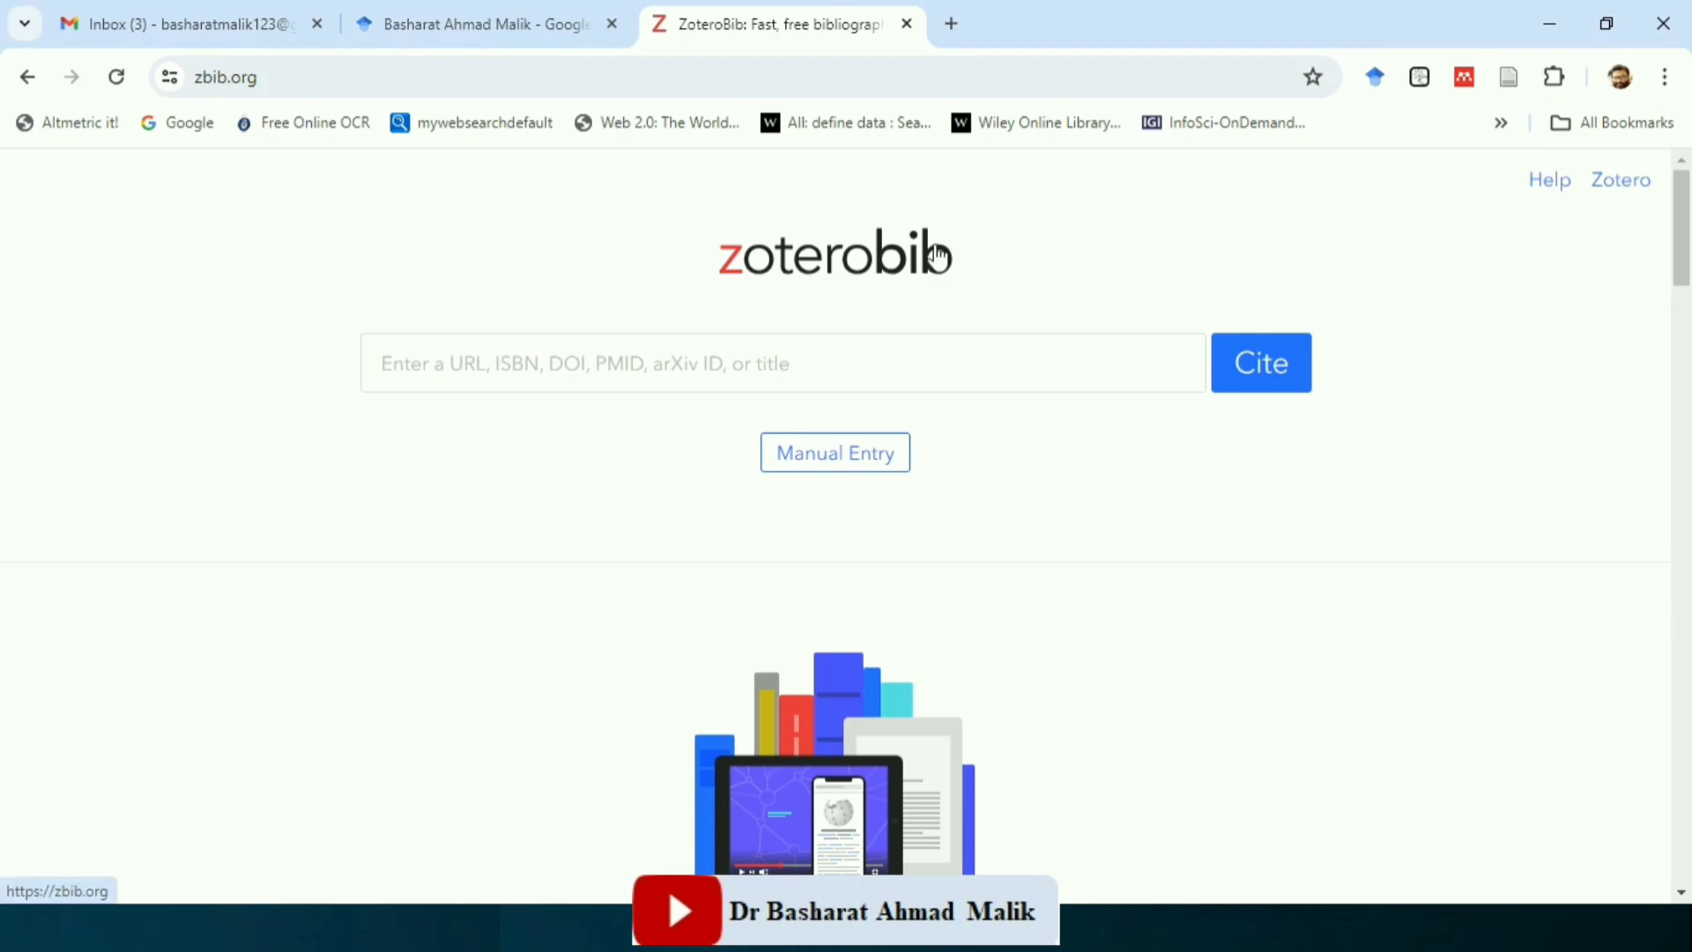
# Copy the bibliography link from Word, open it in the browser, and load the saved bibliography for editing.
pyautogui.hotkey('alt', 'Tab')
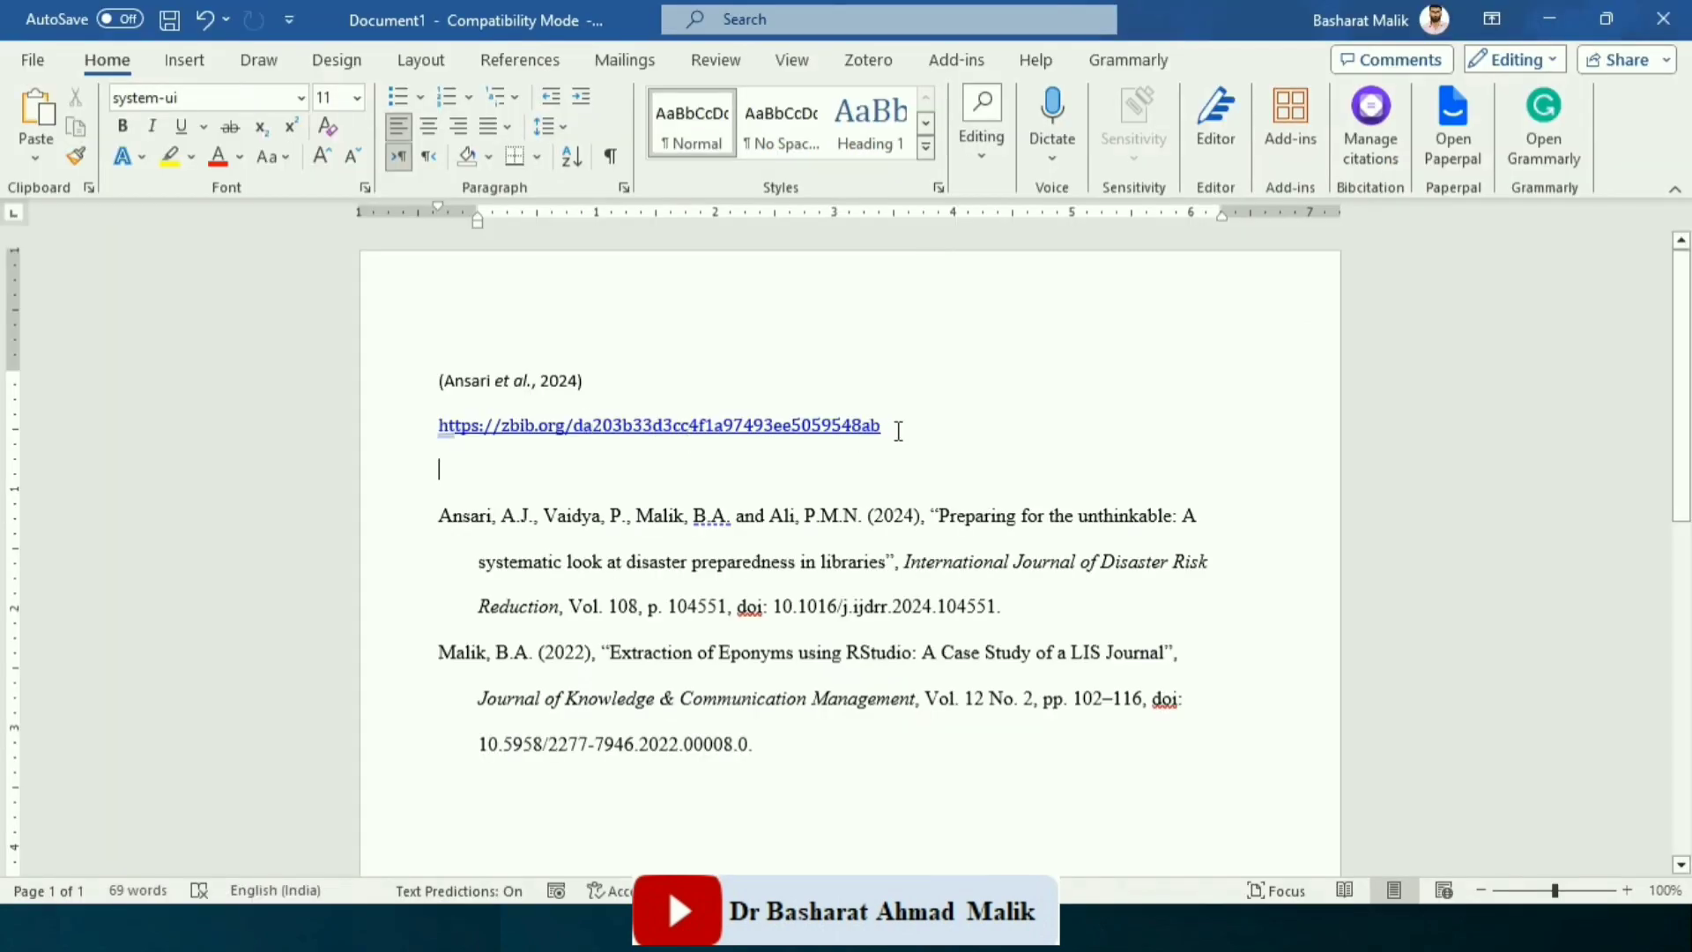
pyautogui.moveTo(441, 425); pyautogui.dragTo(884, 426)
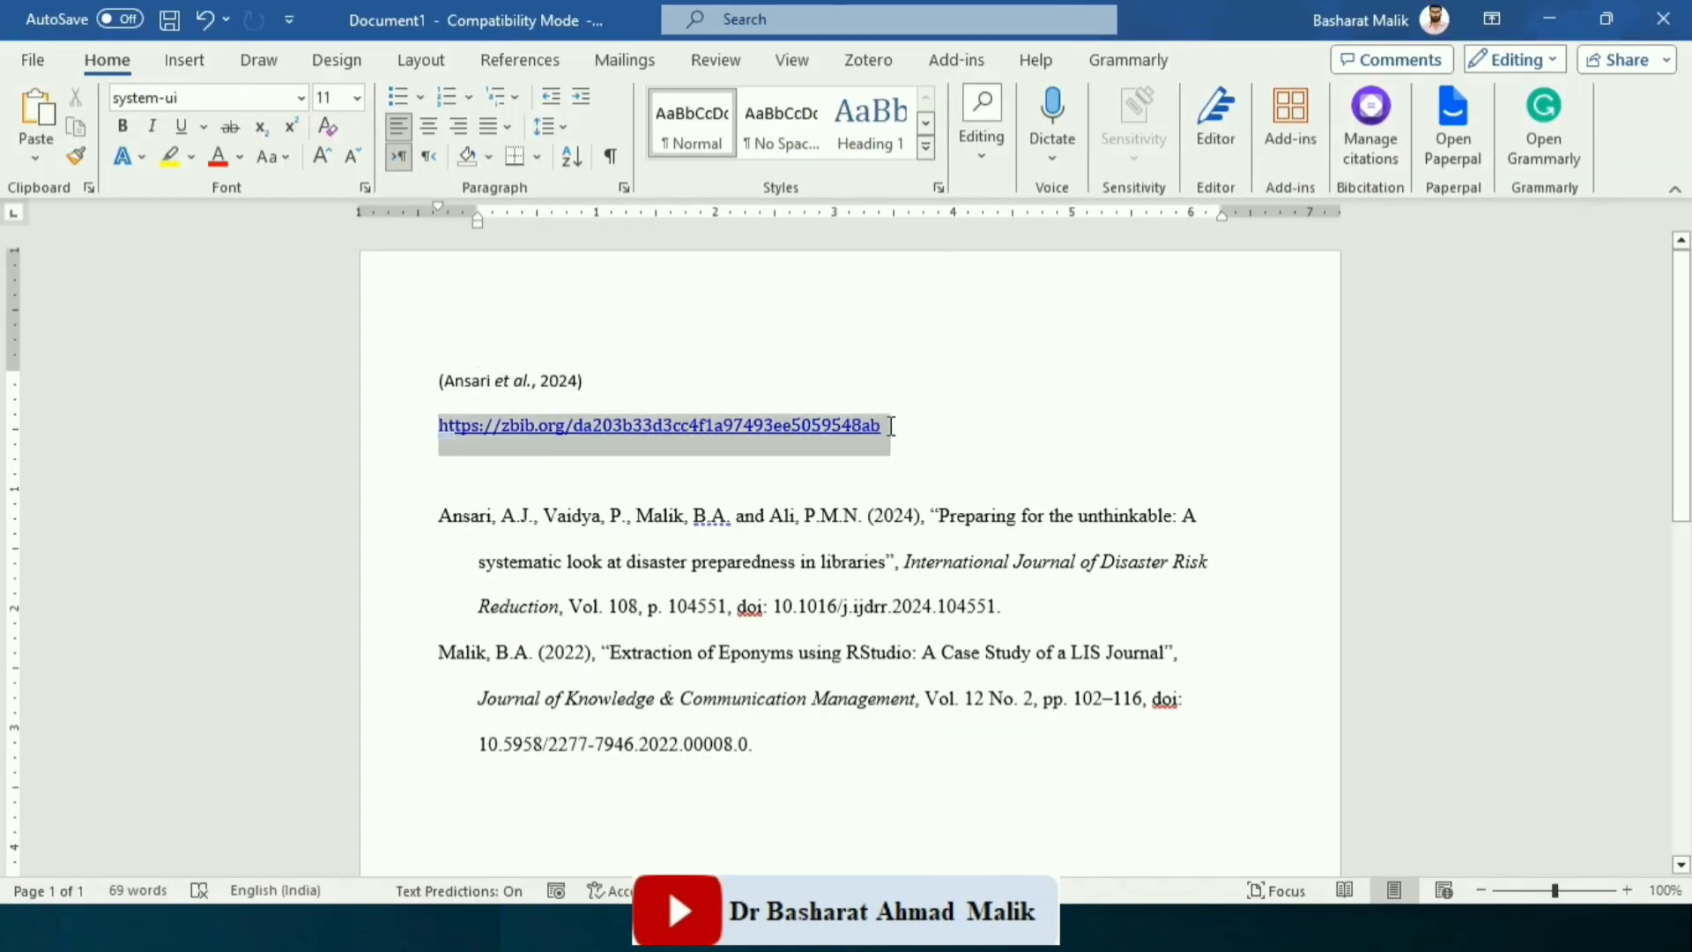
pyautogui.hotkey('alt', 'Tab')
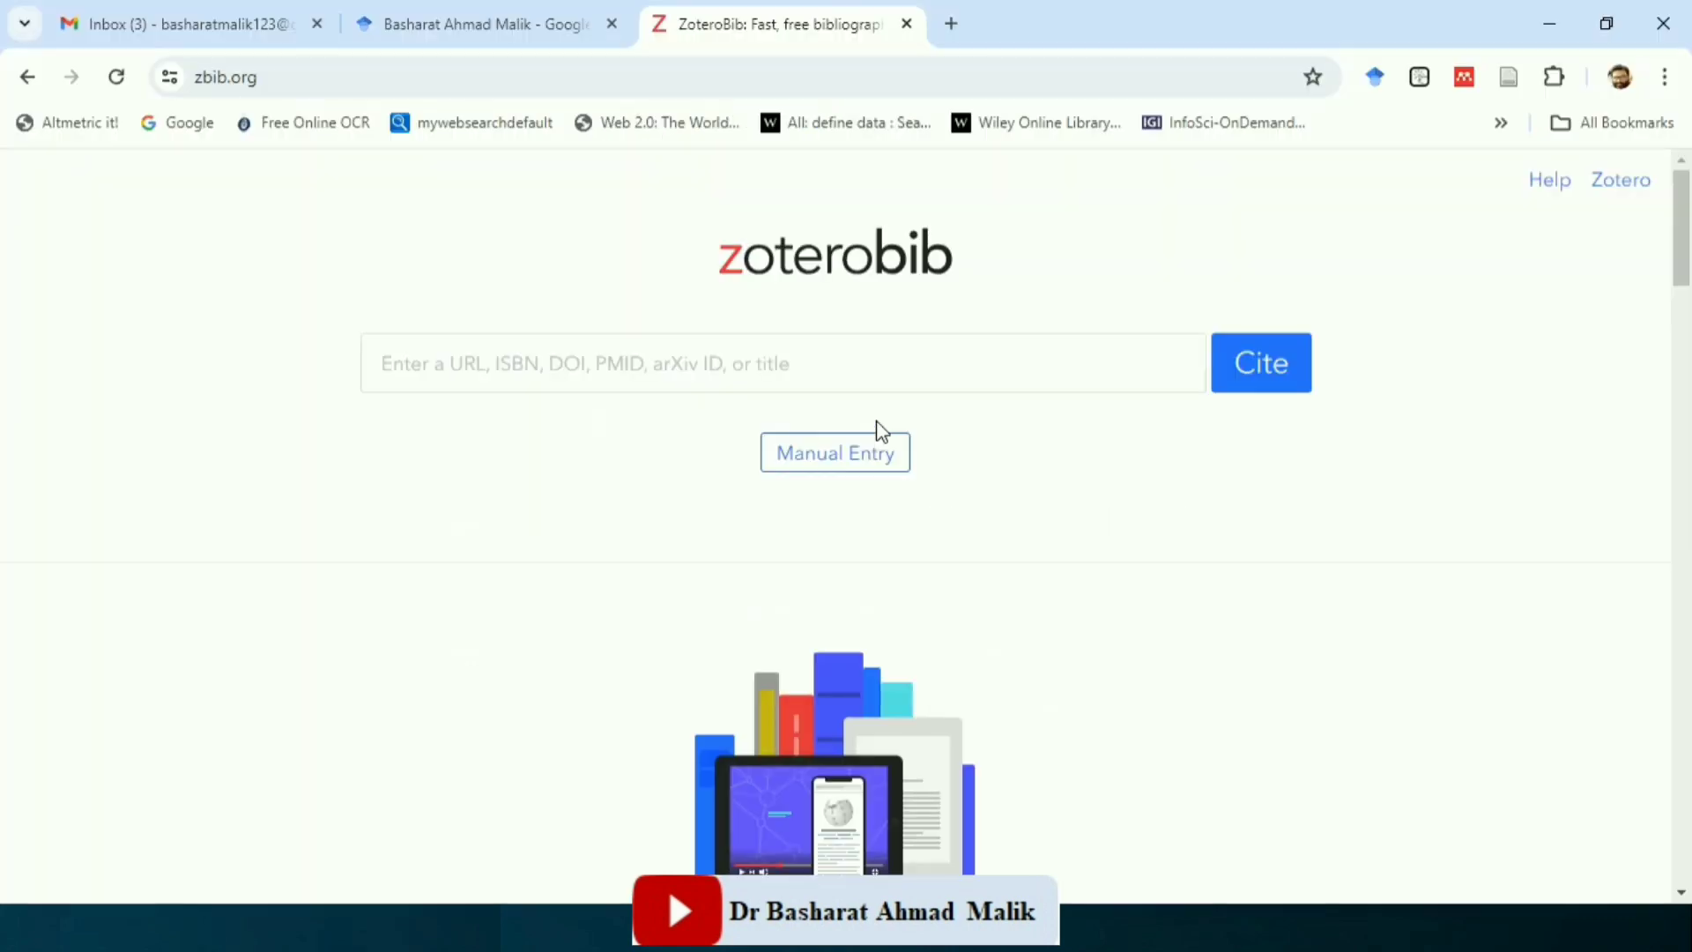
pyautogui.click(758, 79)
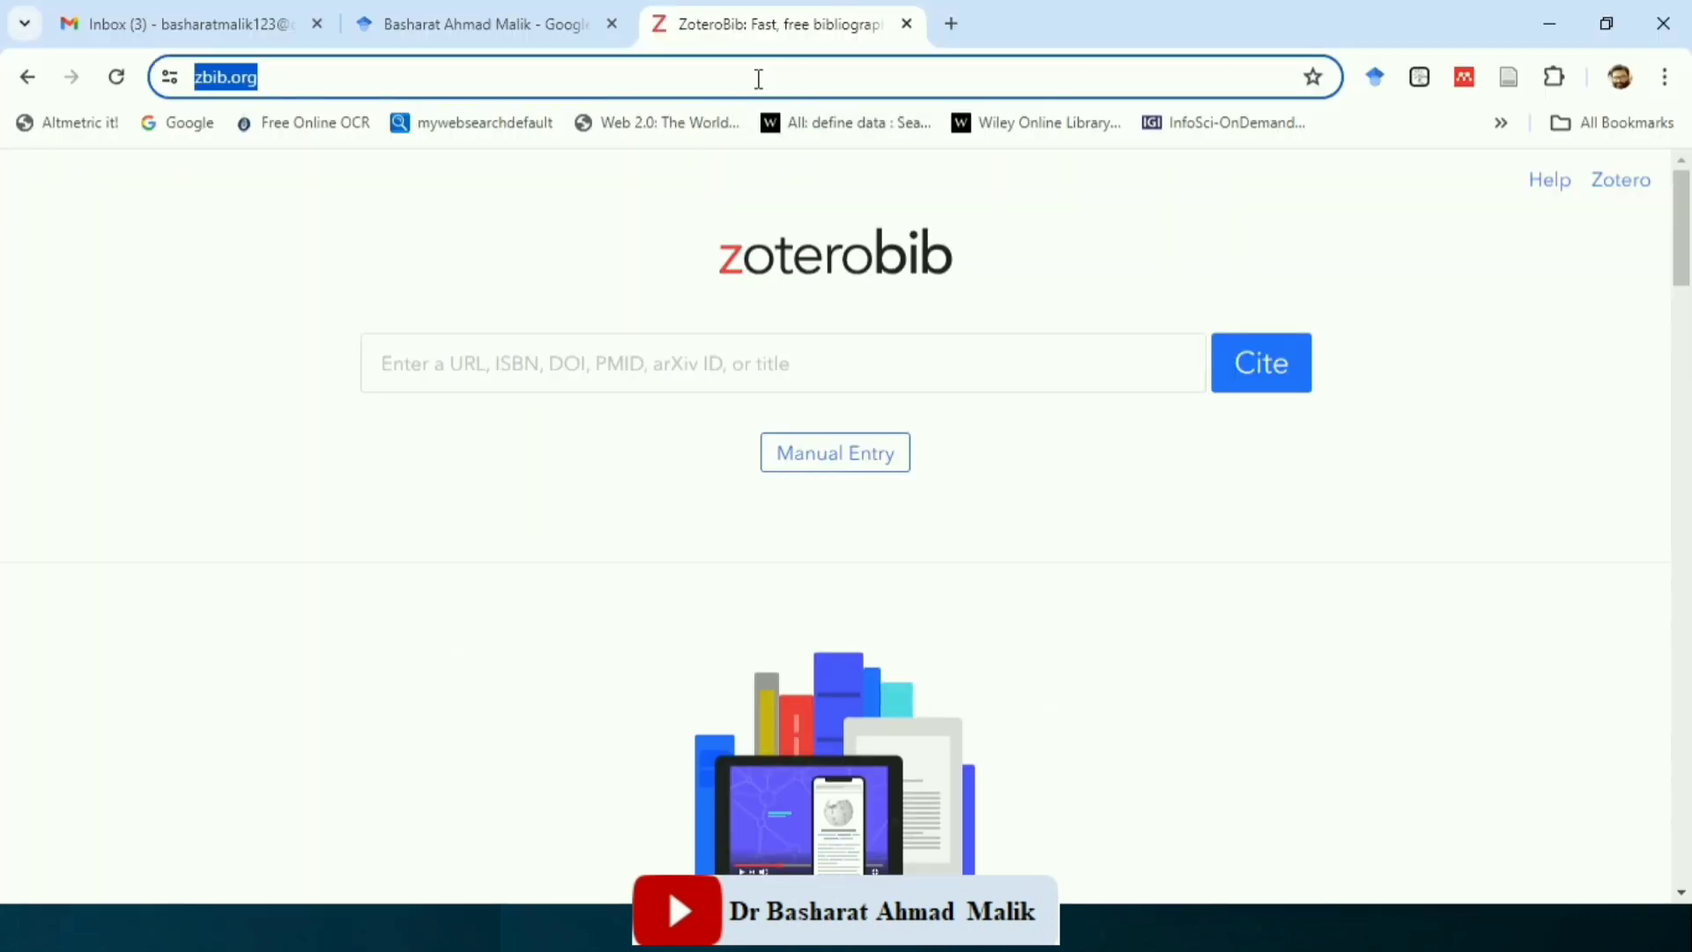
pyautogui.hotkey('ctrl', 'v')
pyautogui.press('Return')
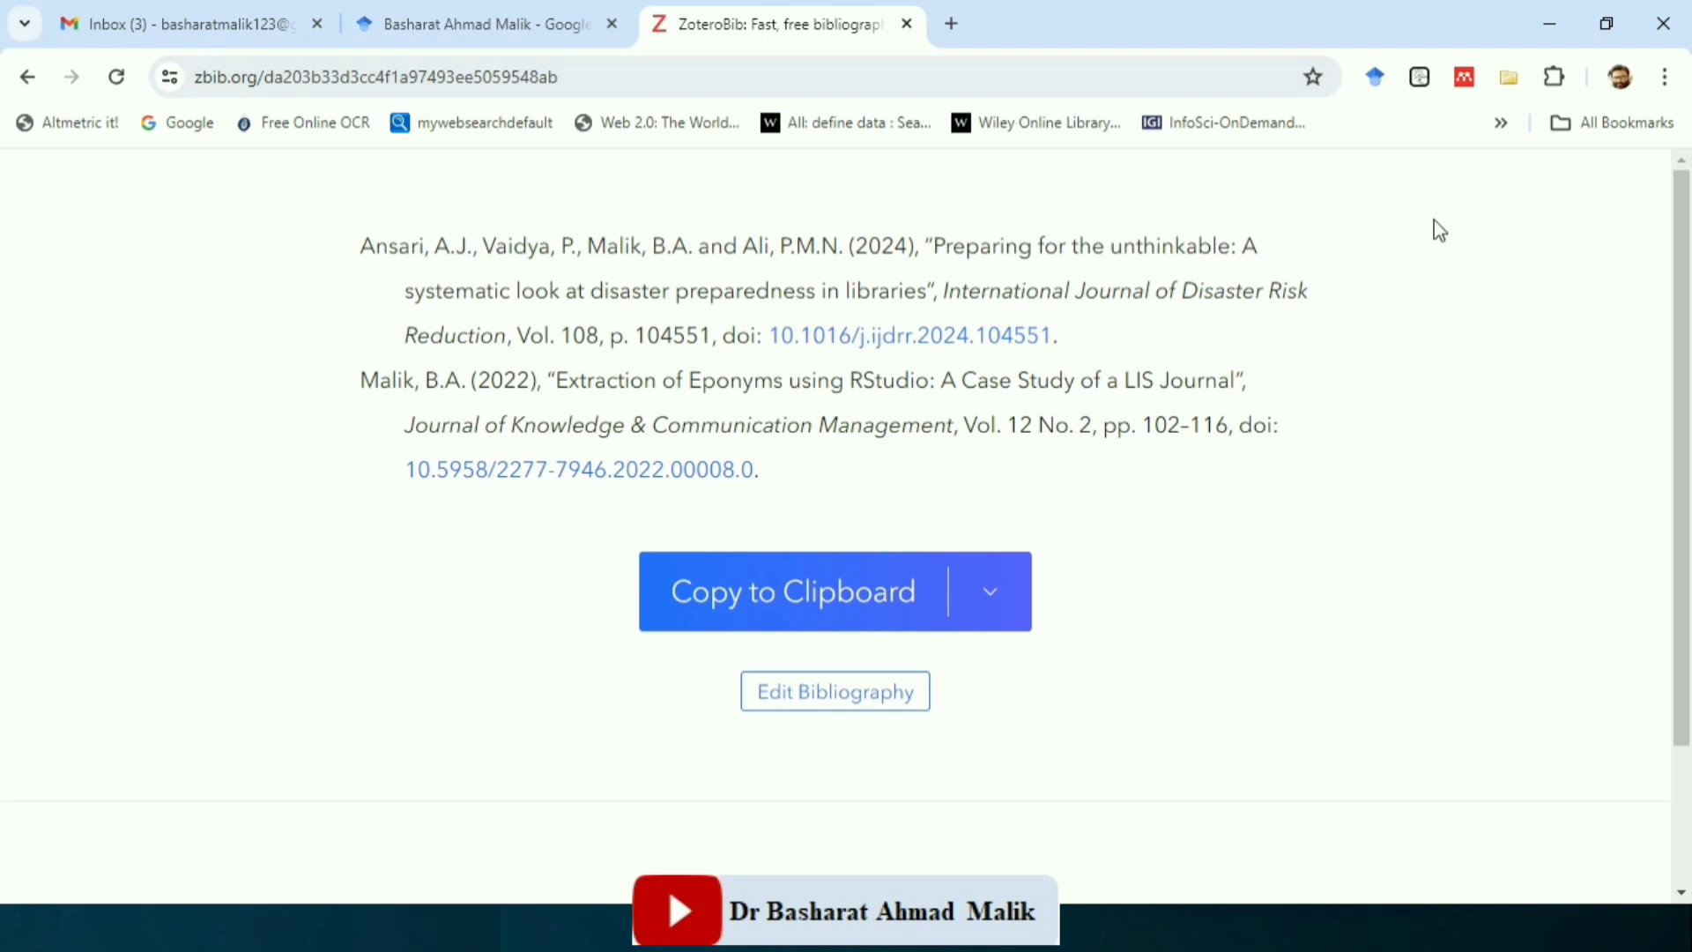
pyautogui.moveTo(1683, 301); pyautogui.dragTo(1685, 414)
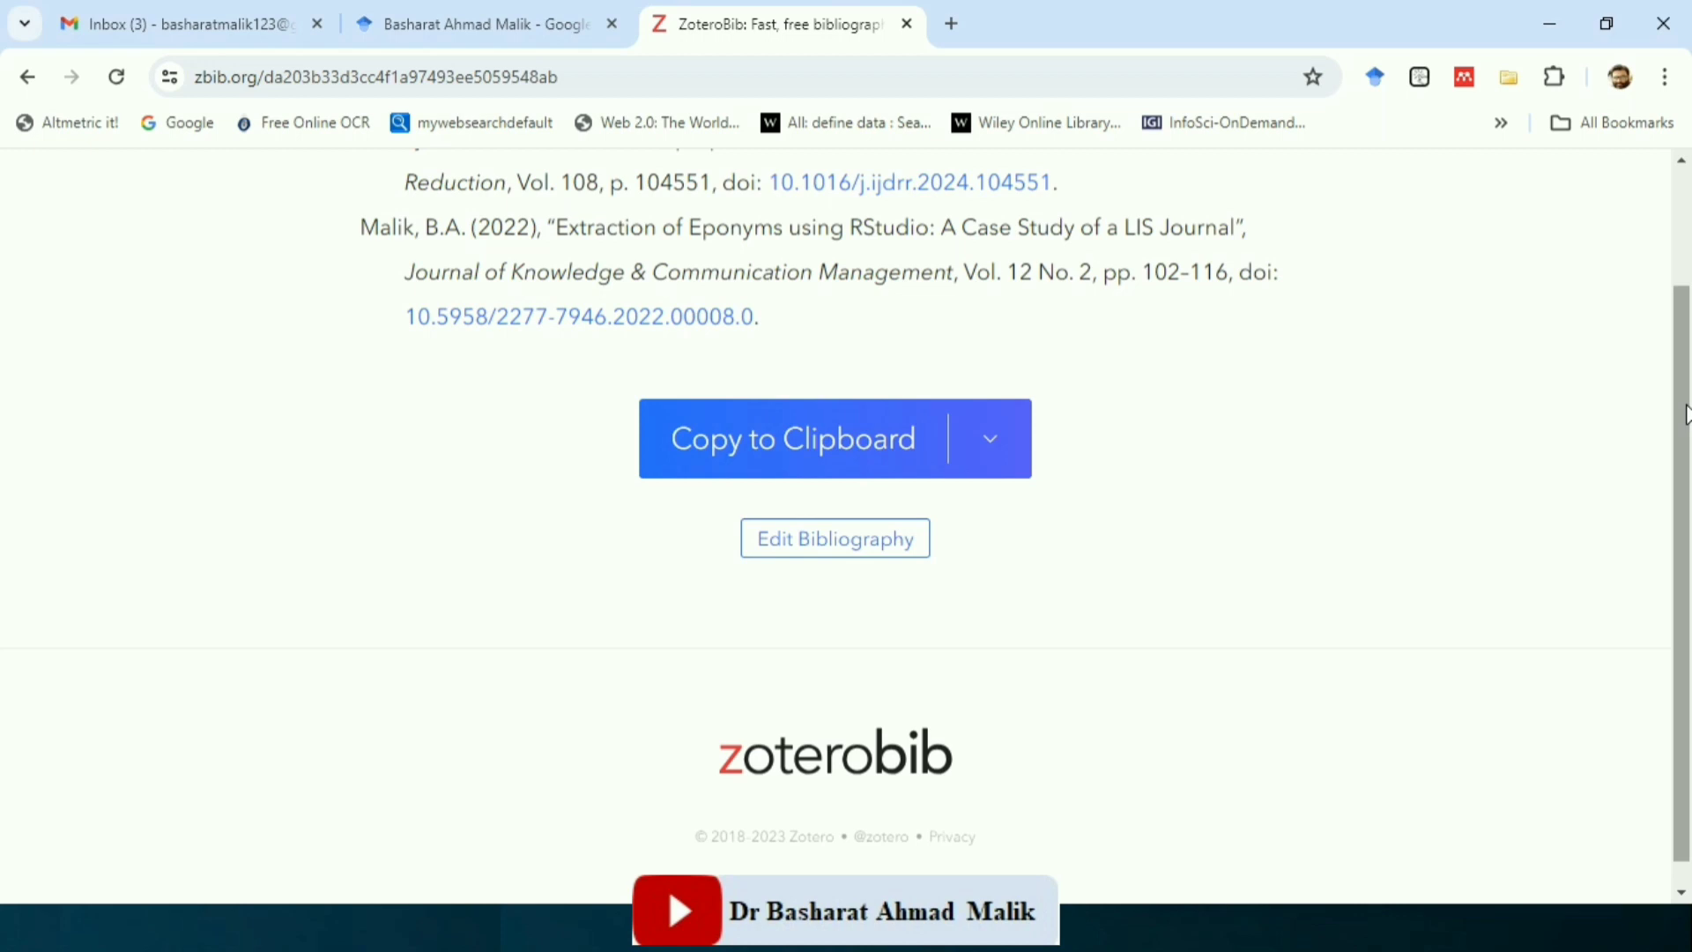
pyautogui.moveTo(1685, 414); pyautogui.dragTo(1684, 295)
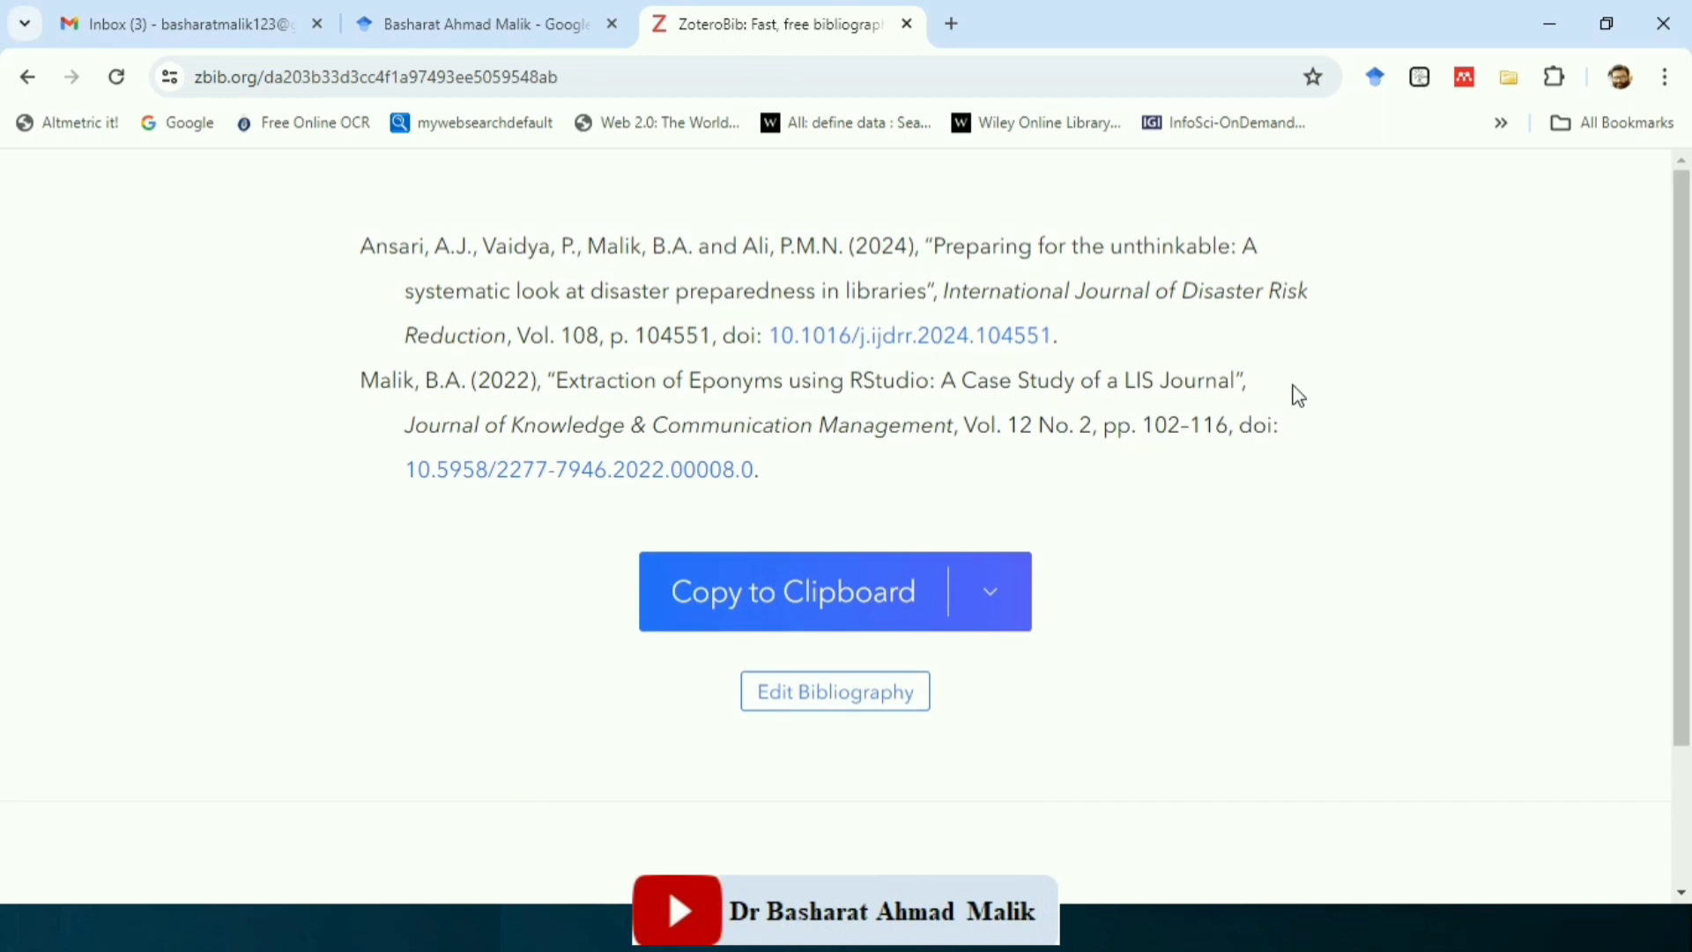
pyautogui.click(815, 703)
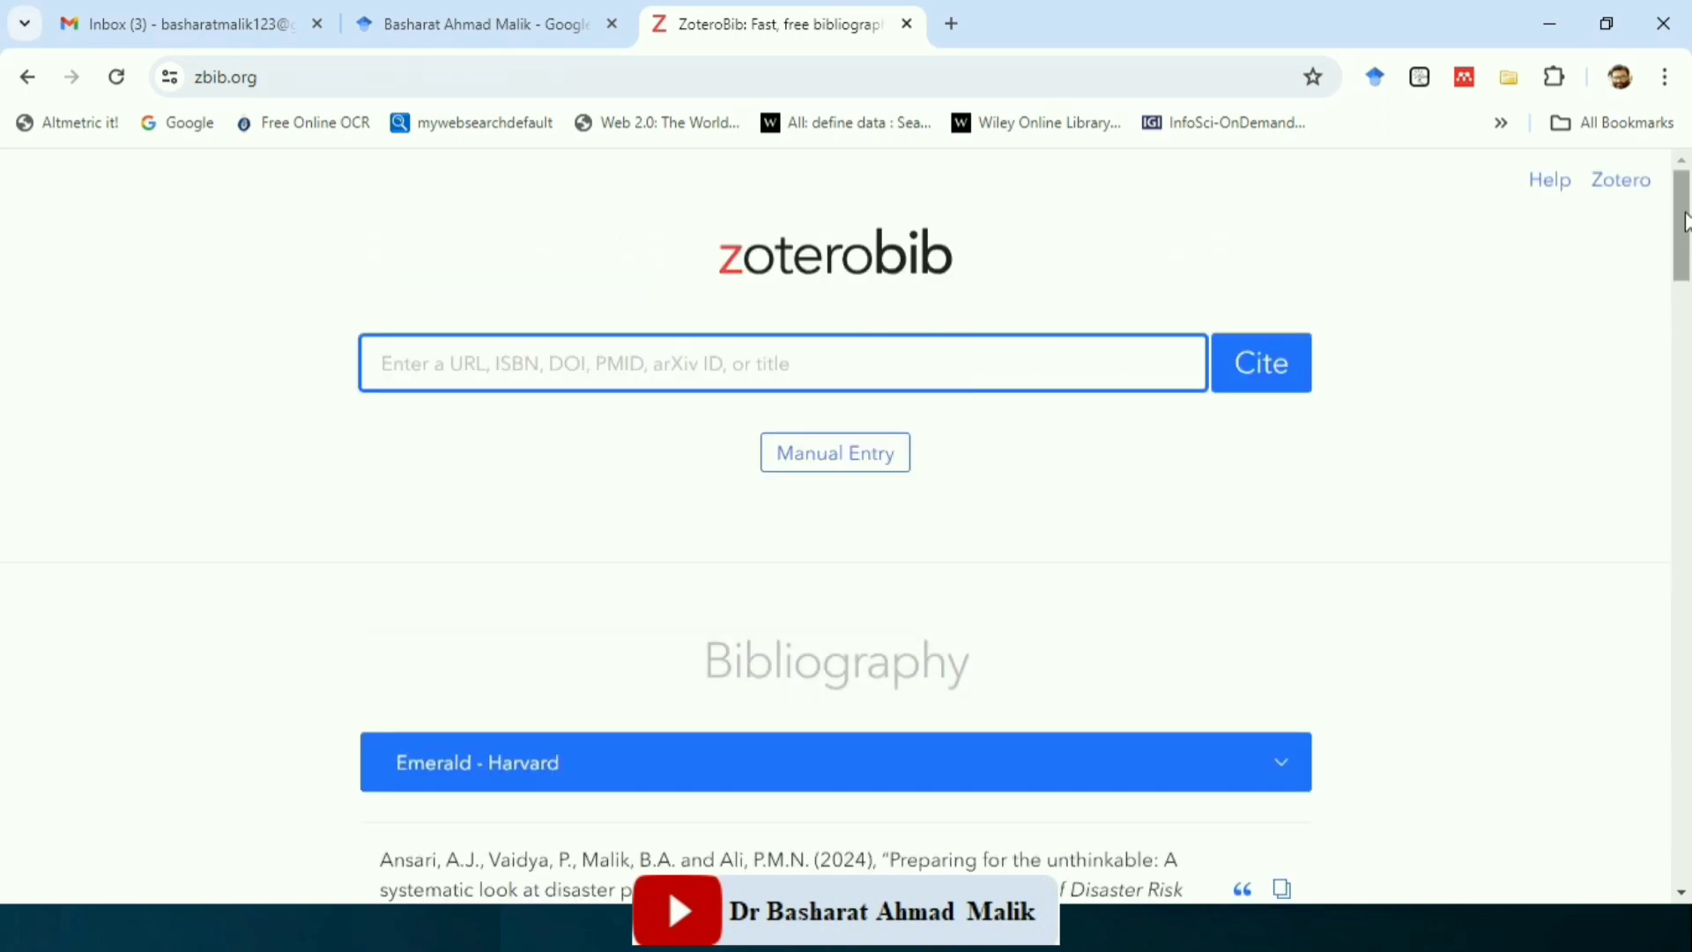
# Download the restored bibliography as a BibTeX file.
pyautogui.moveTo(1689, 233); pyautogui.dragTo(1685, 308)
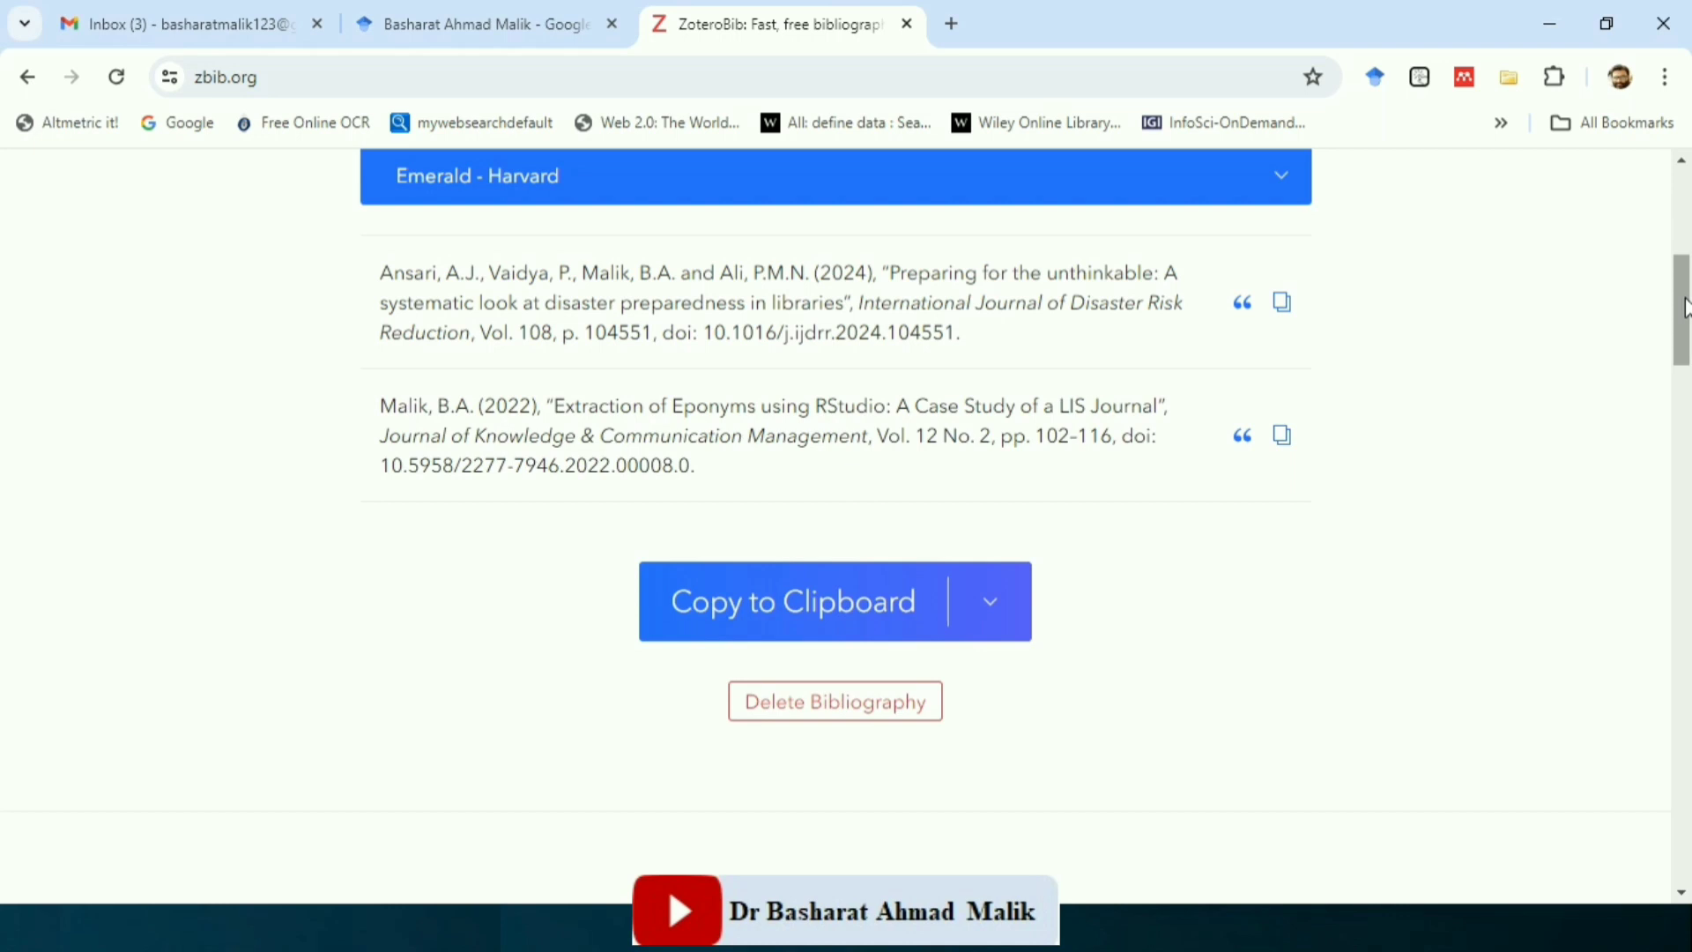
pyautogui.click(1009, 617)
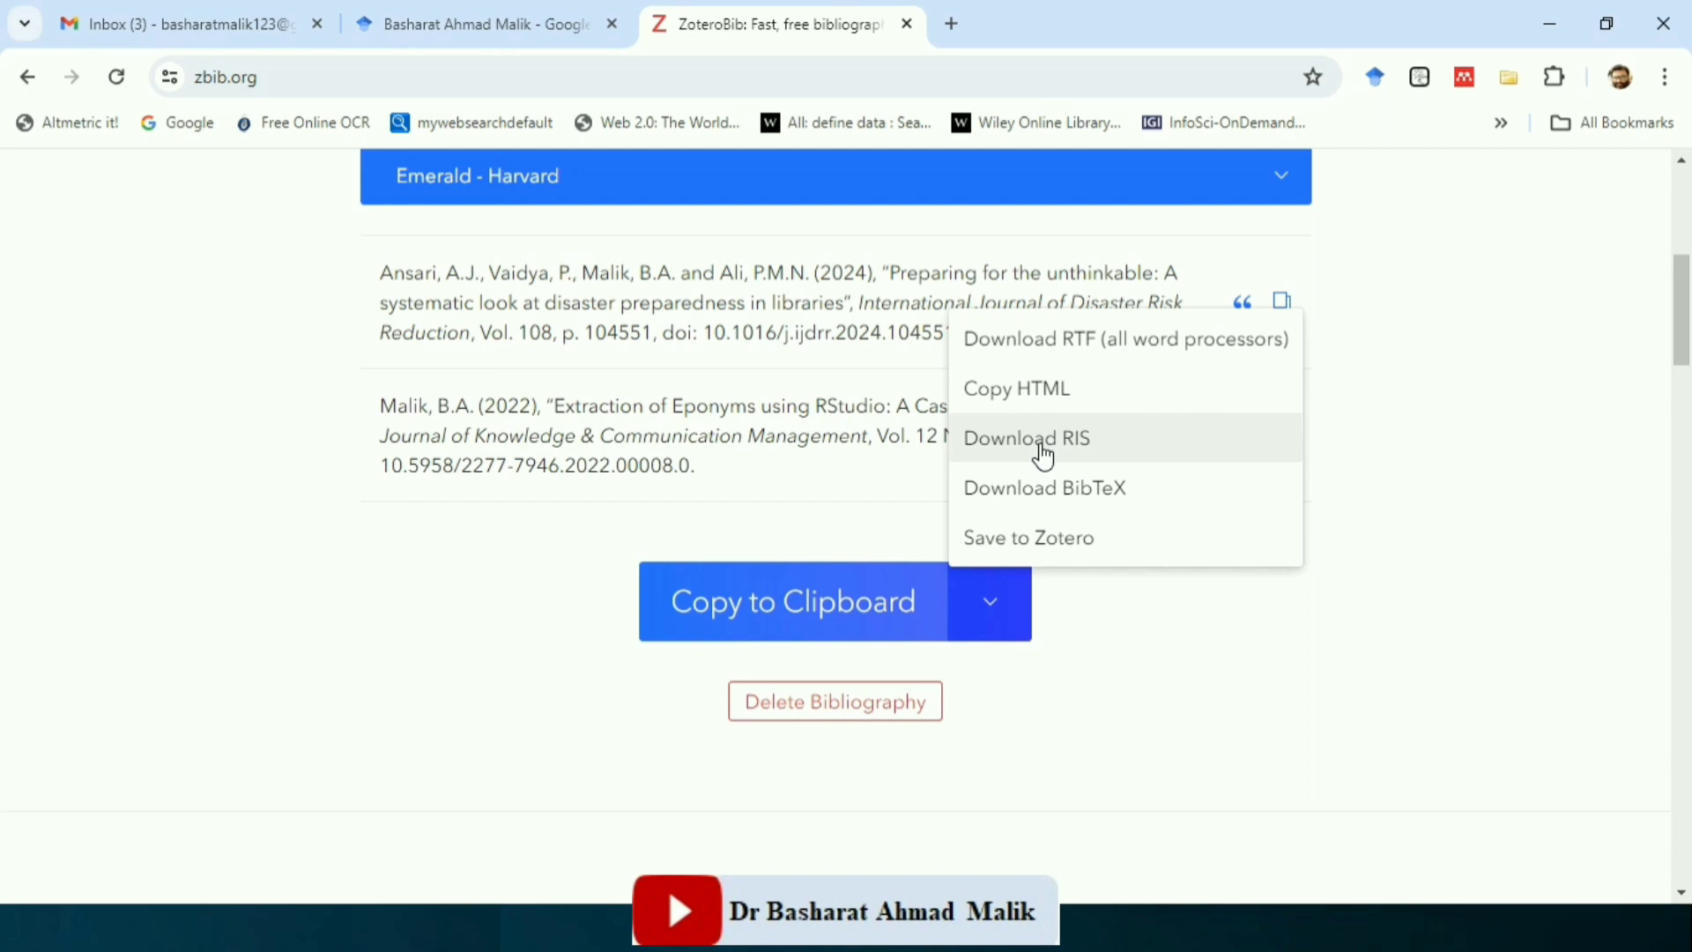
pyautogui.click(1071, 498)
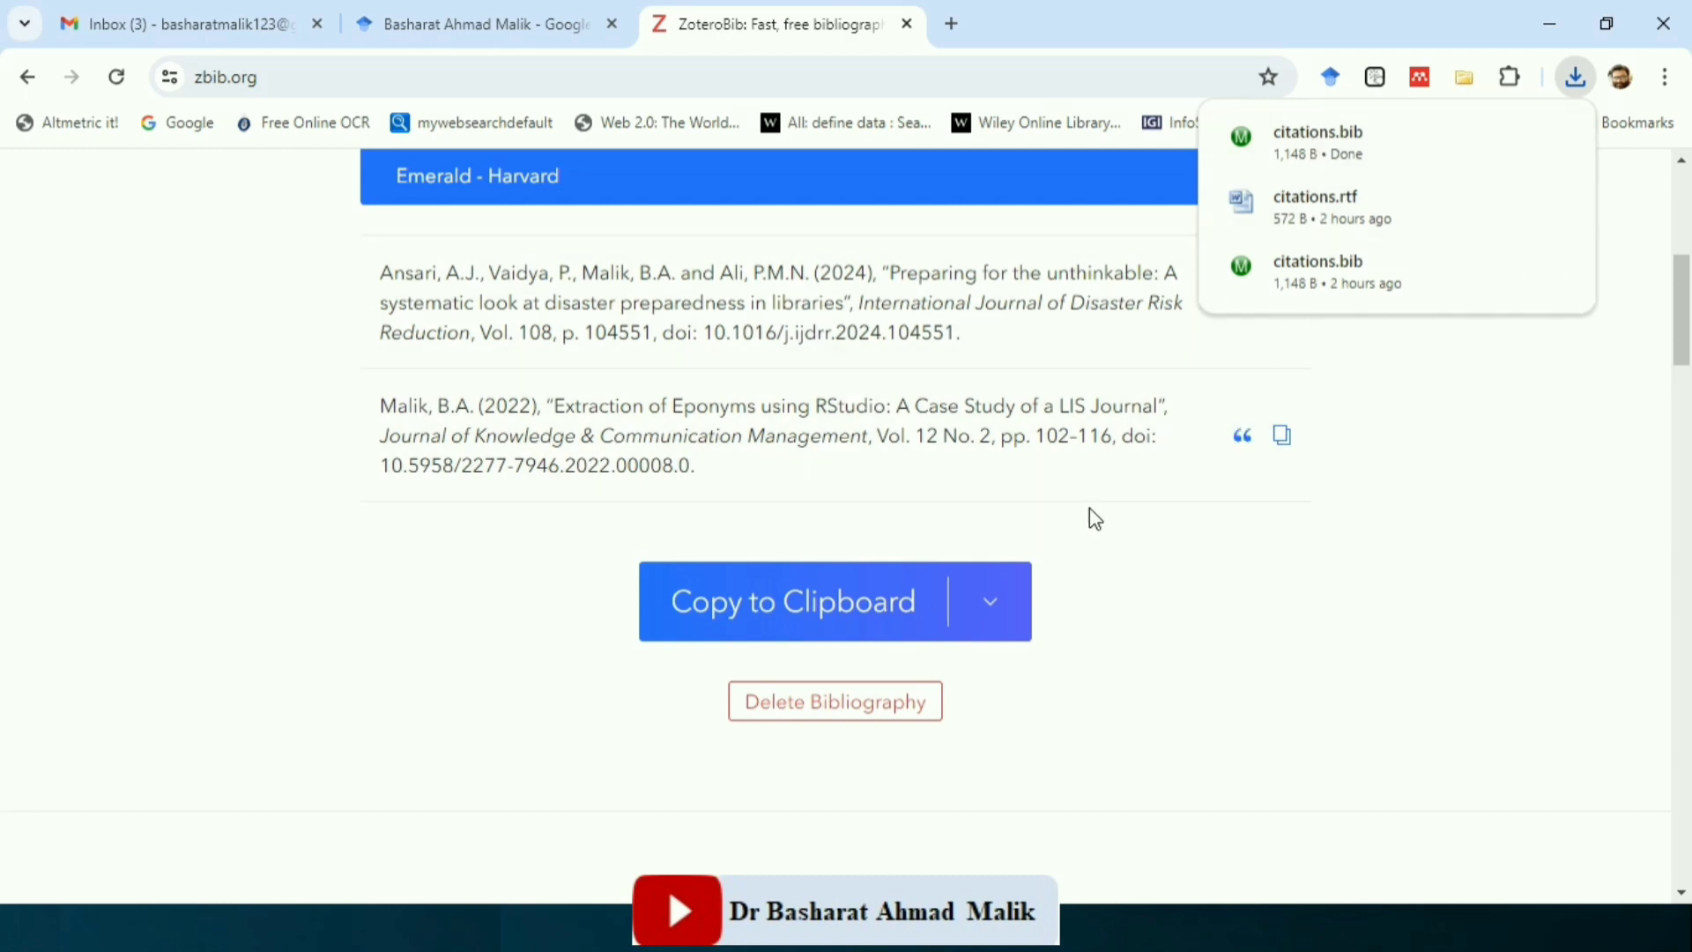
# Switch to the Zotero desktop app and select the "Disaster Management in Lib" collection.
pyautogui.hotkey('alt', 'Tab')
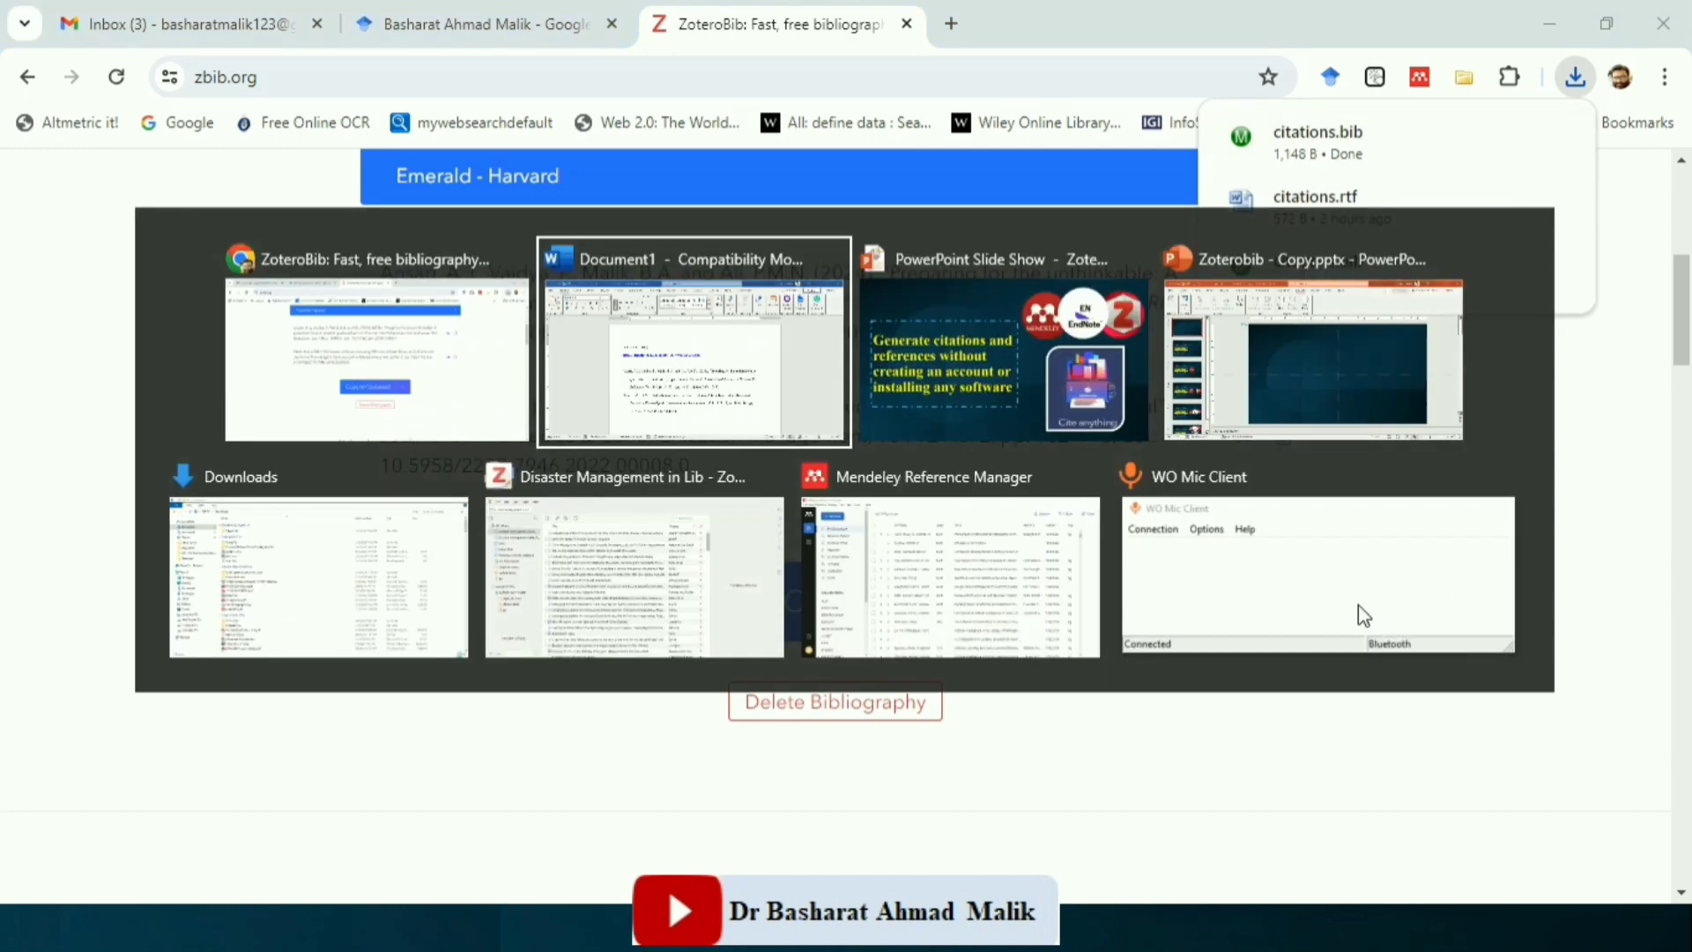
pyautogui.hotkey('alt', 'Tab')
pyautogui.hotkey('alt', 'Tab')
pyautogui.hotkey('alt', 'Tab')
pyautogui.hotkey('alt', 'Tab')
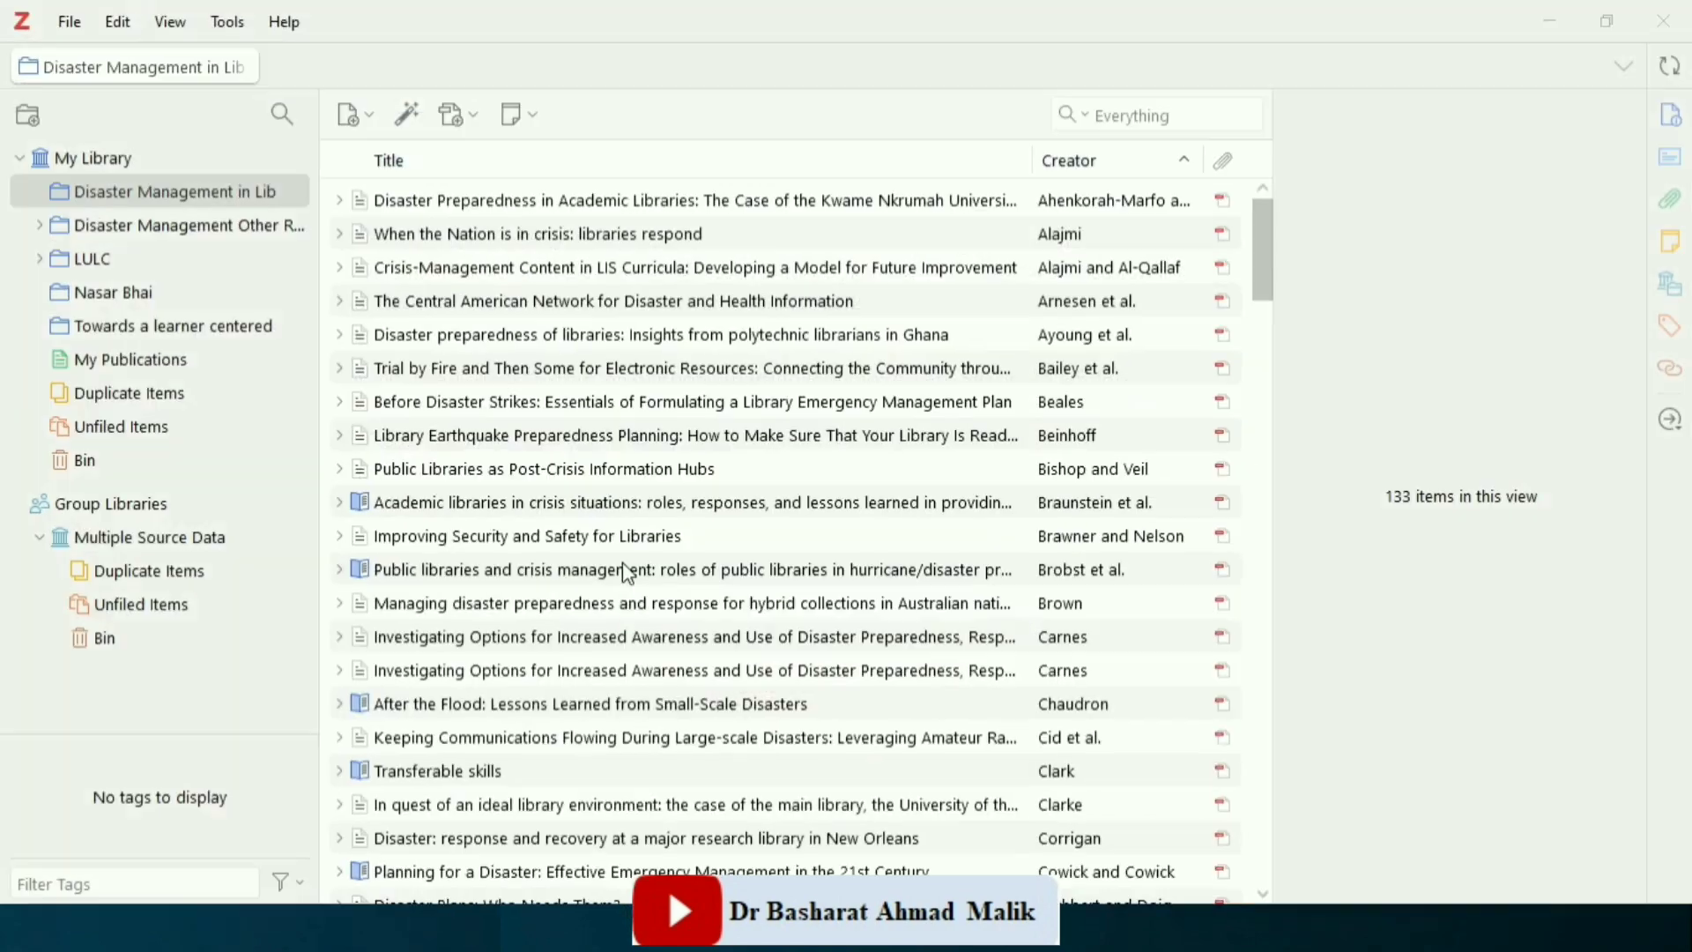
pyautogui.click(172, 193)
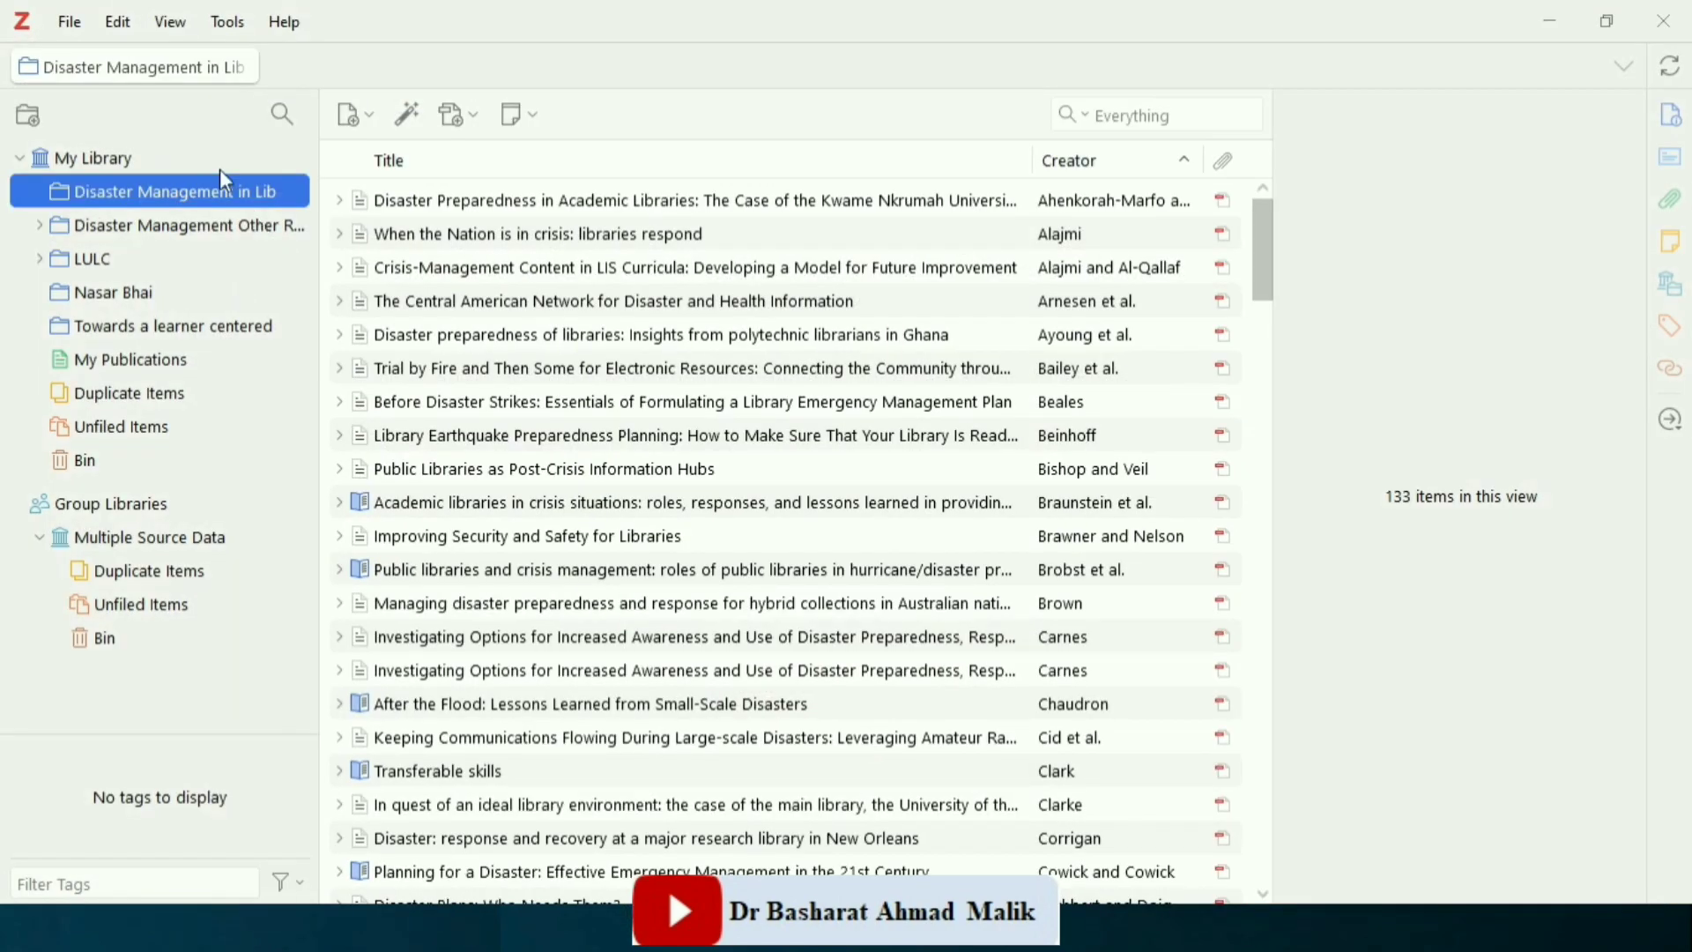
# Import citations.bib from Downloads into a new collection, copying files to the Zotero storage folder, and view the details of both imported articles.
pyautogui.click(69, 26)
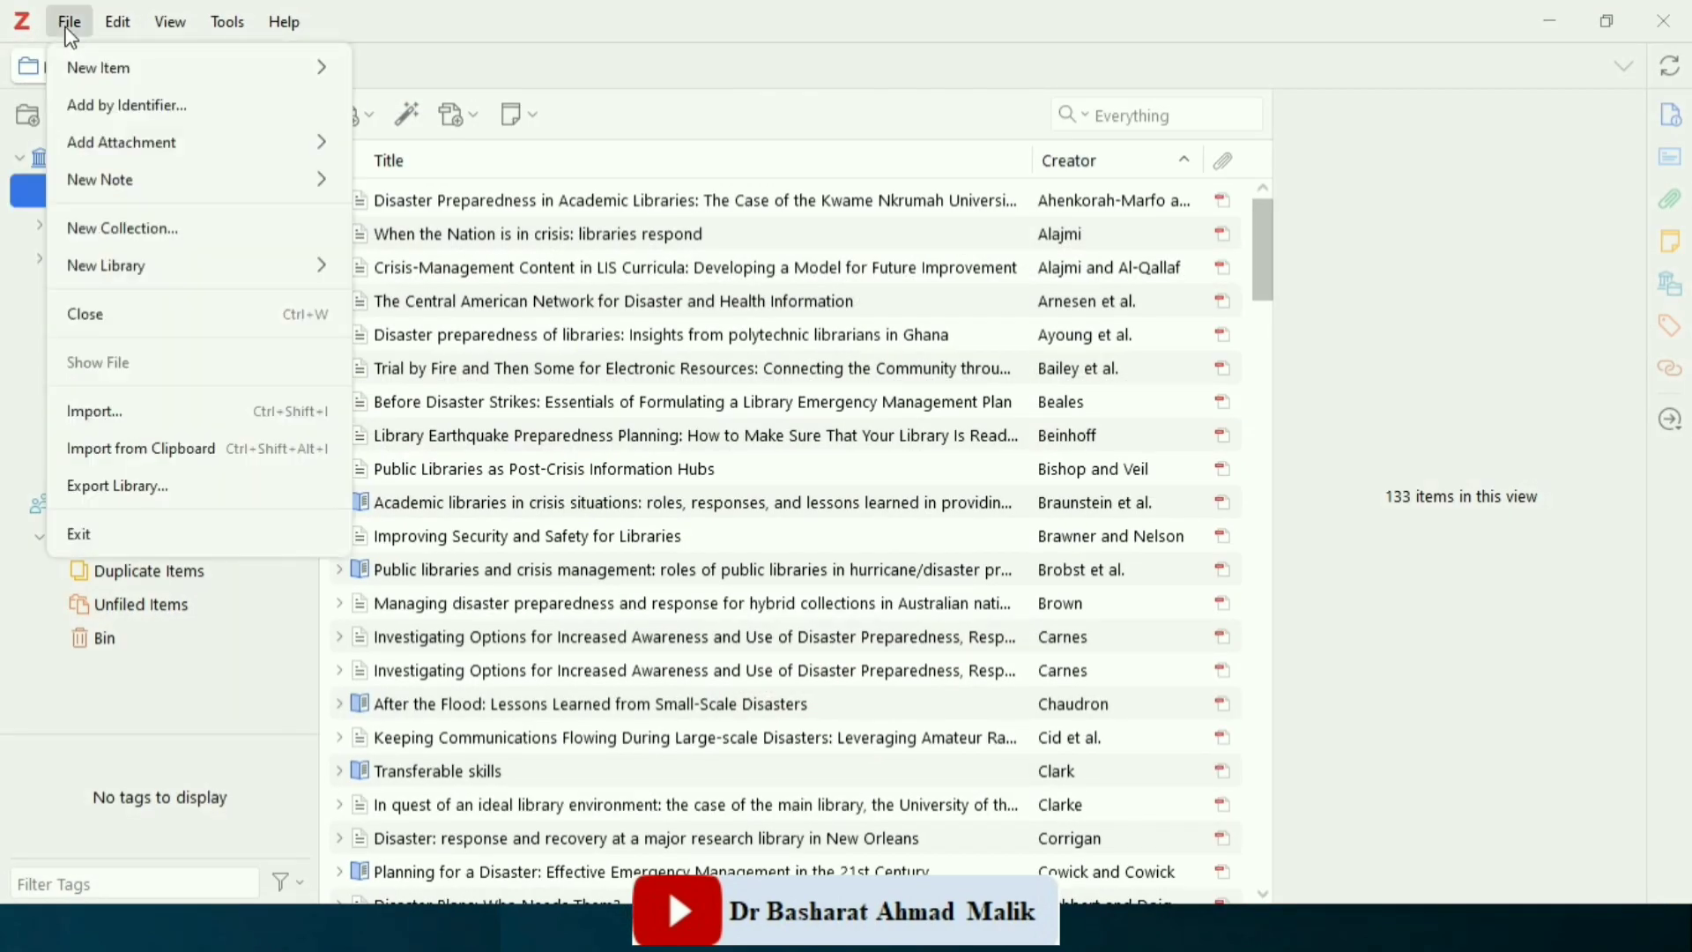
pyautogui.click(113, 412)
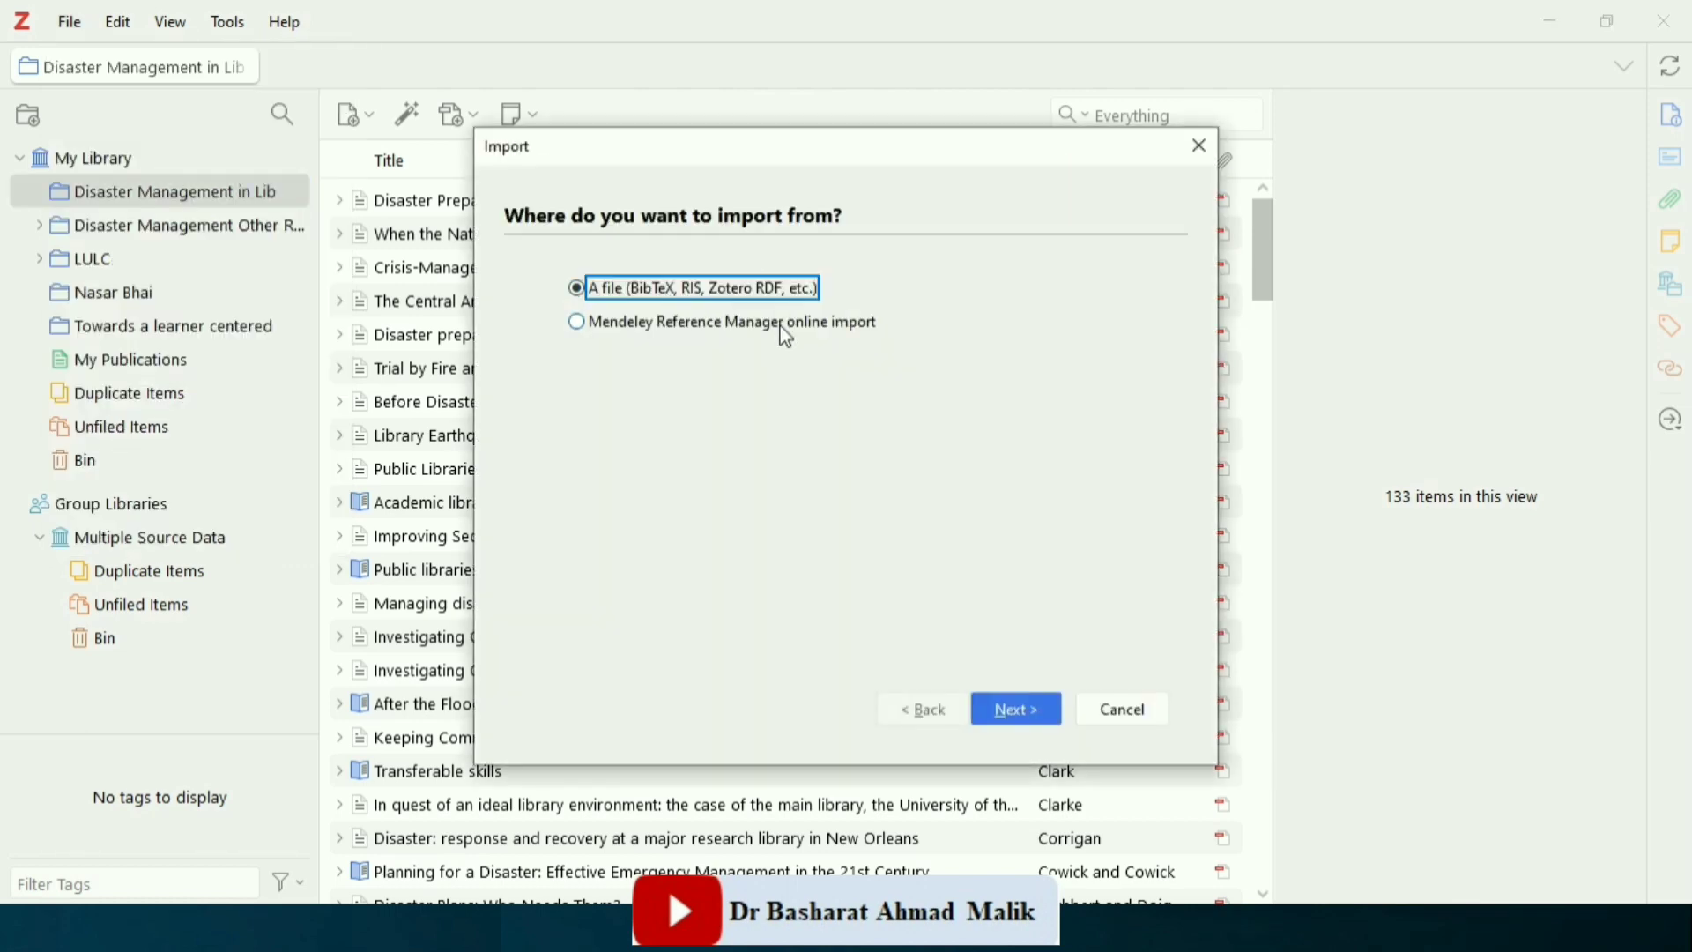
pyautogui.click(1022, 705)
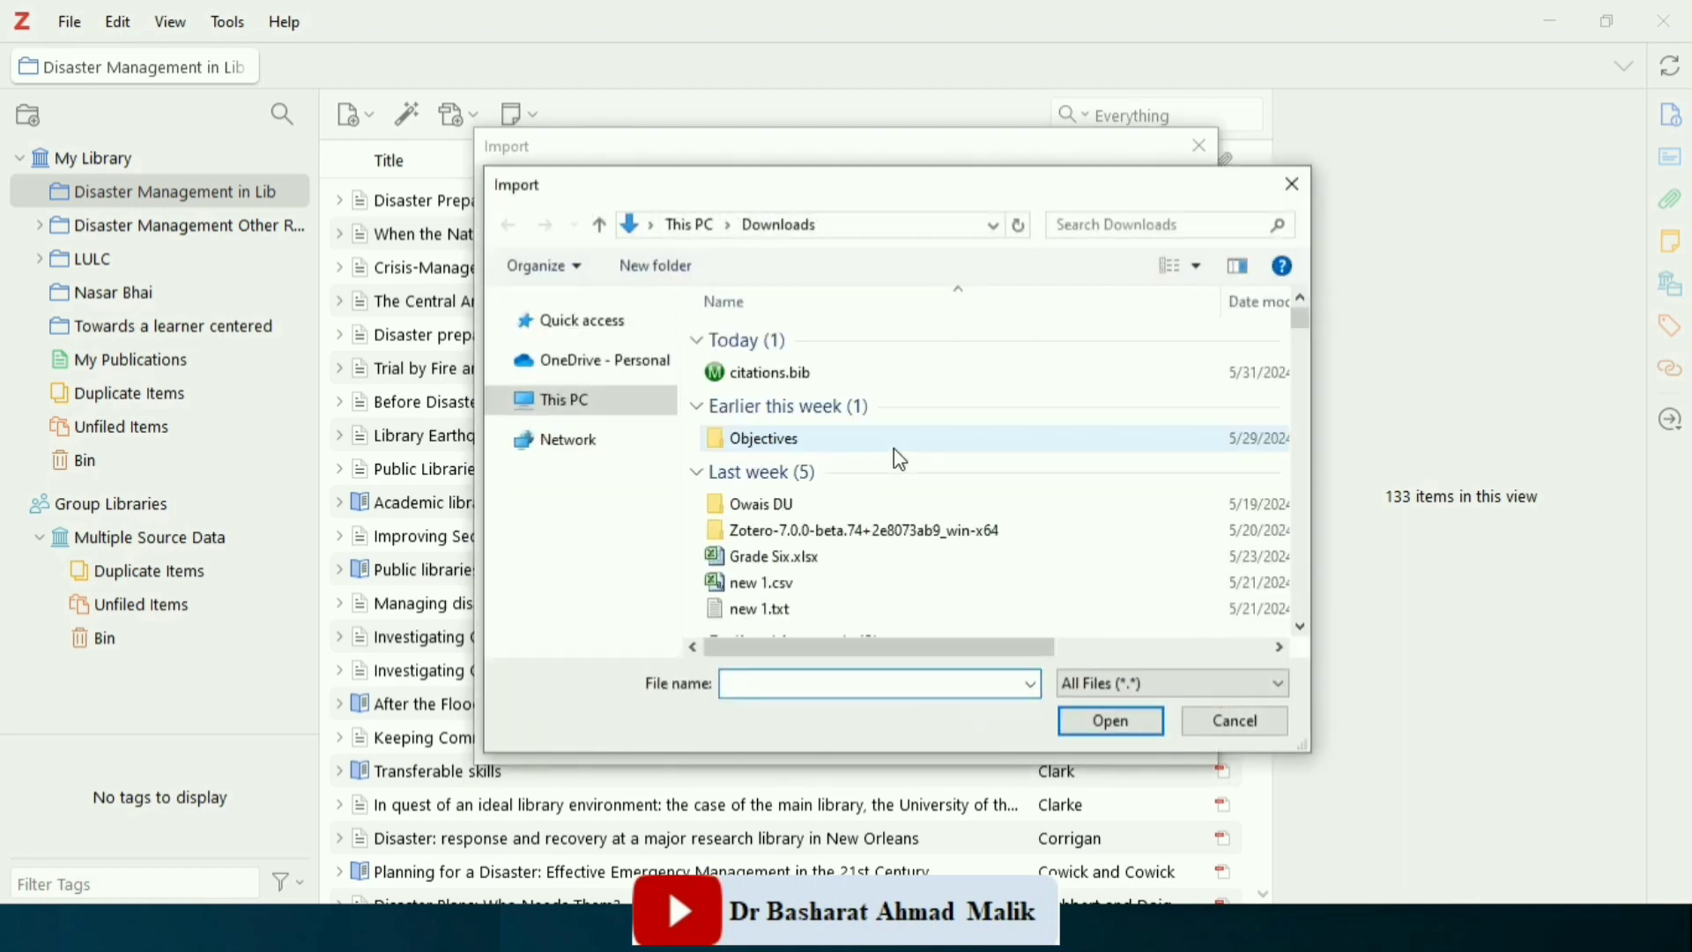
pyautogui.click(861, 372)
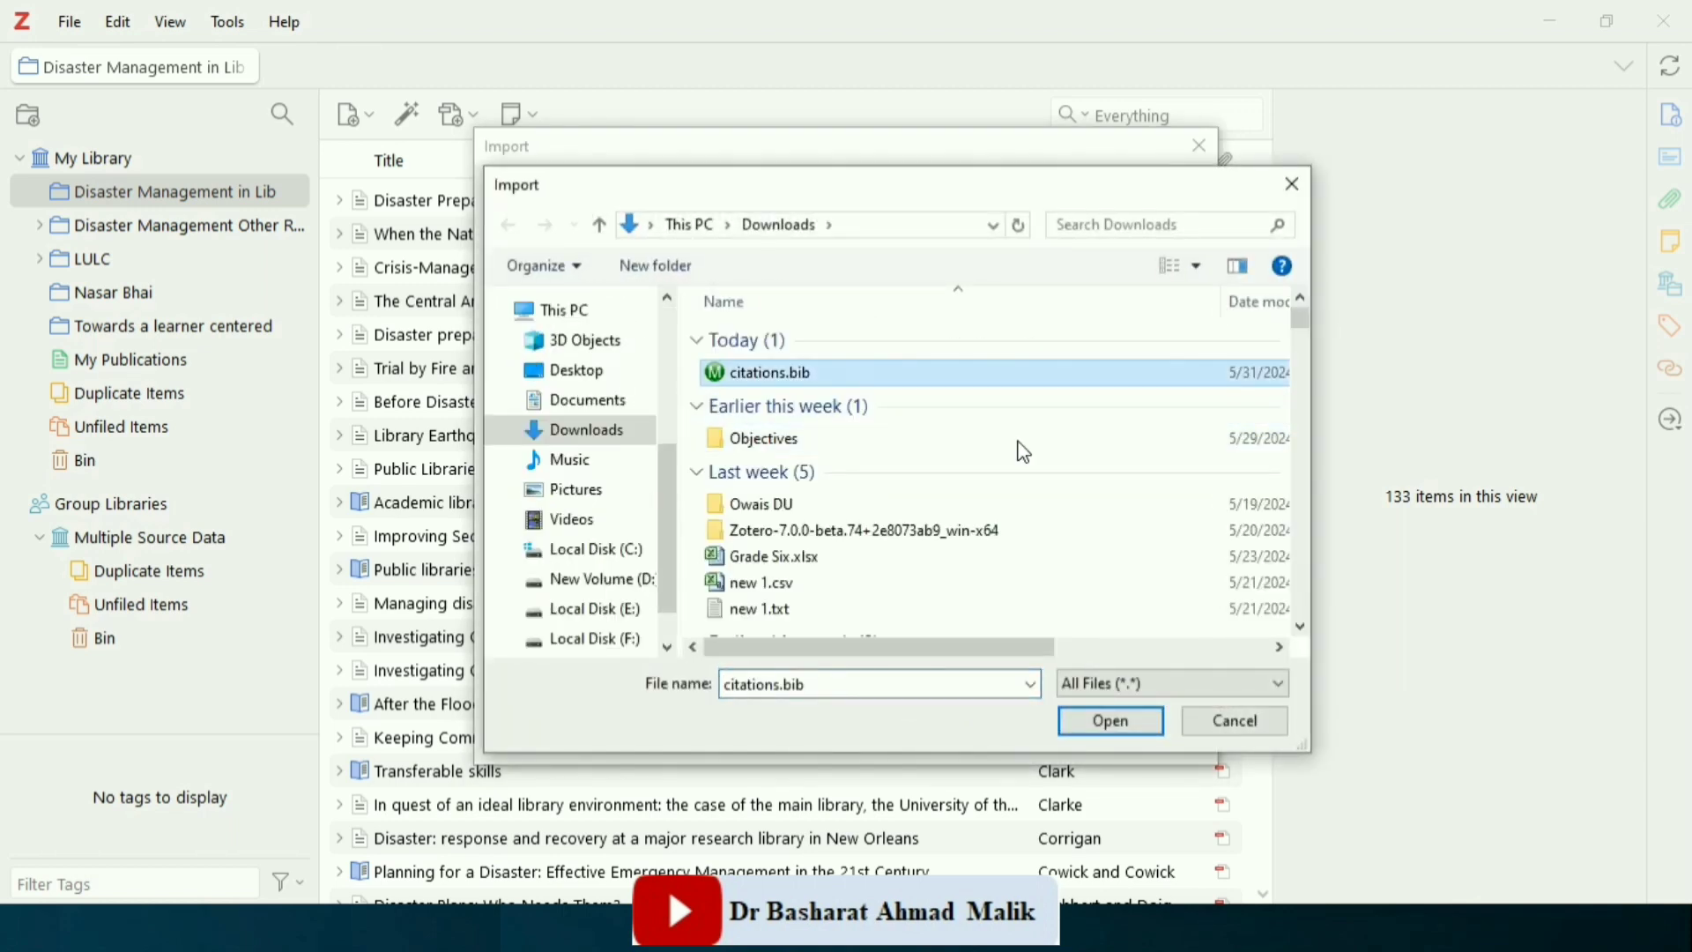
pyautogui.click(1108, 721)
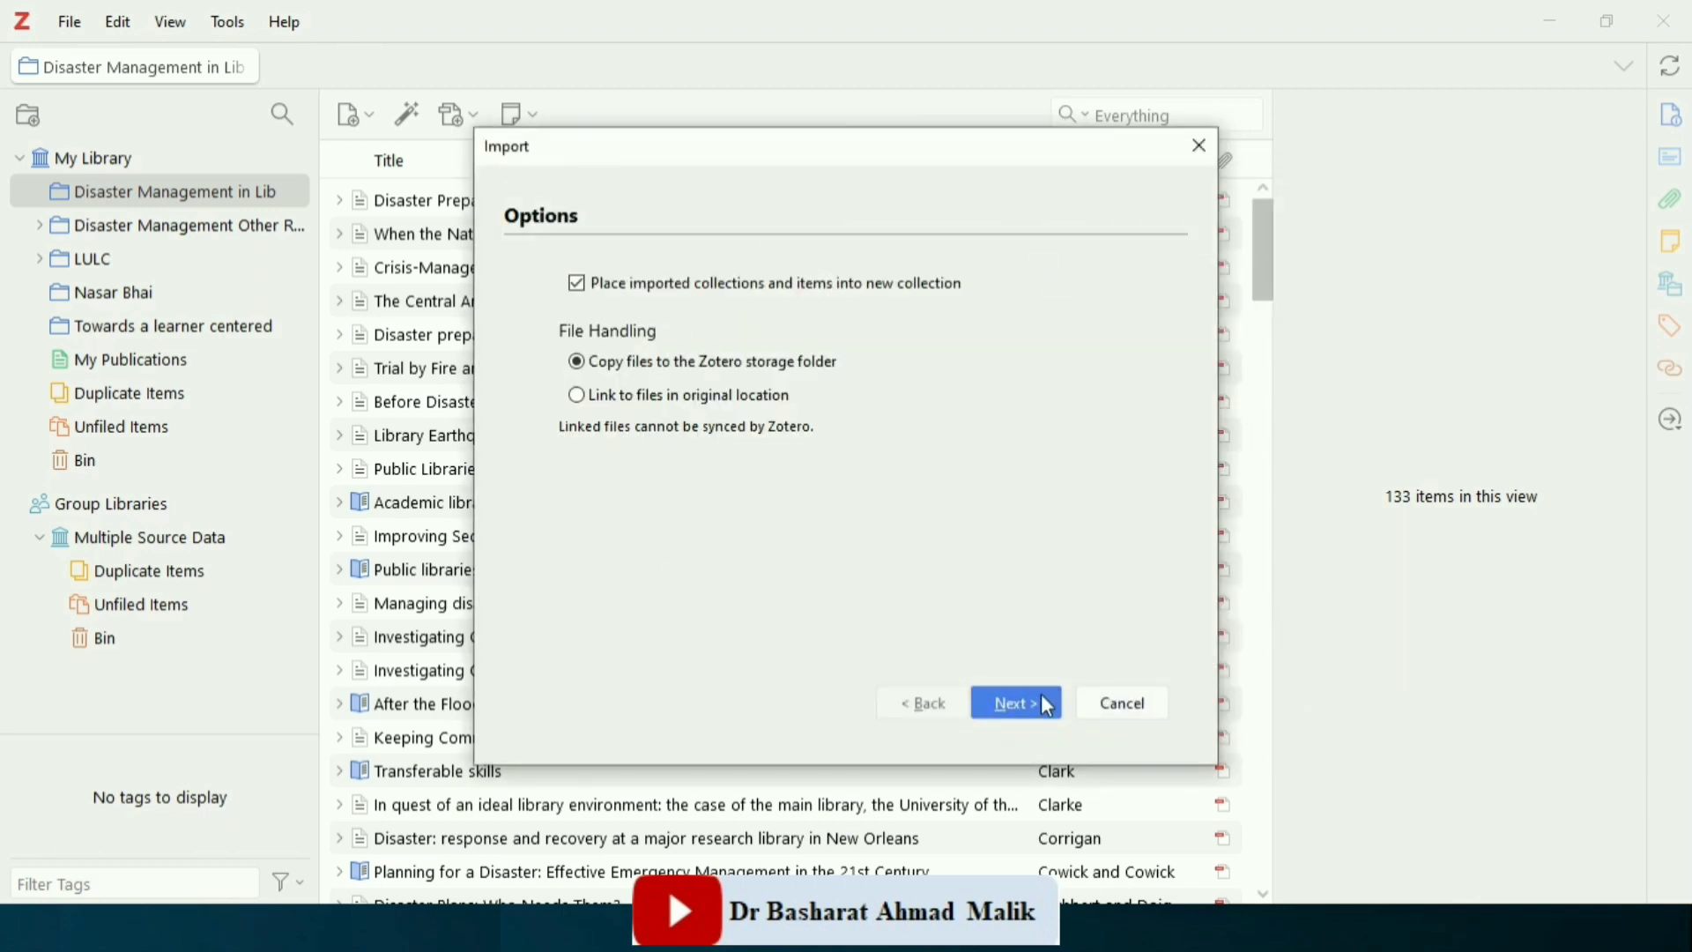
pyautogui.click(1022, 702)
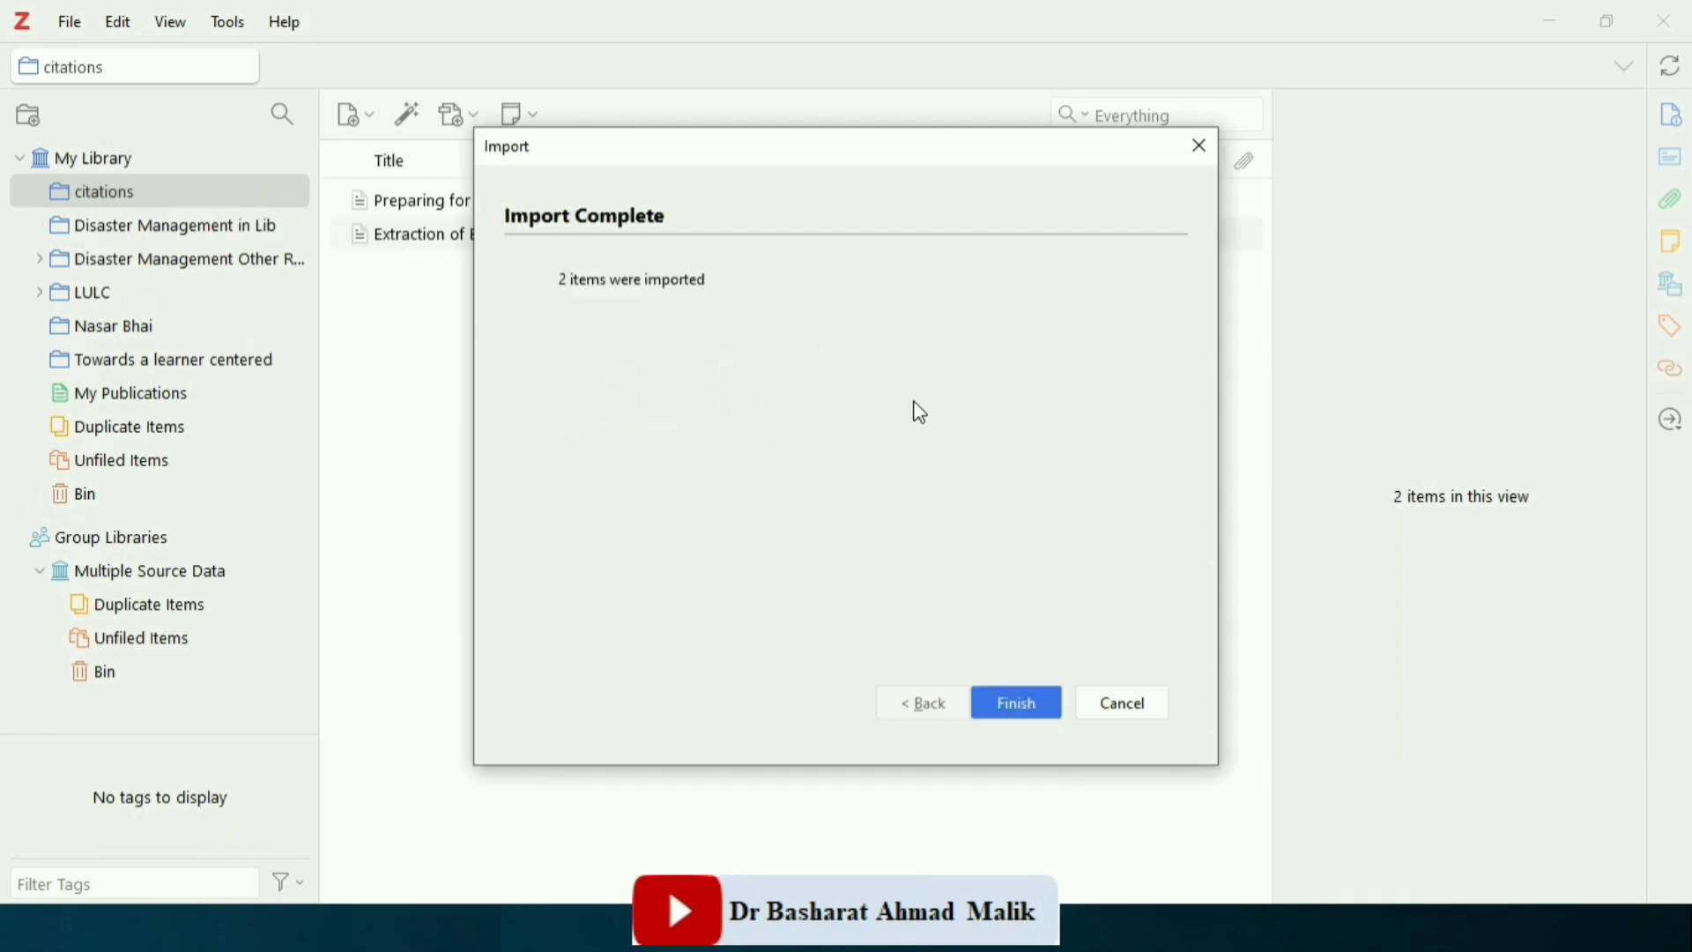
pyautogui.click(1010, 698)
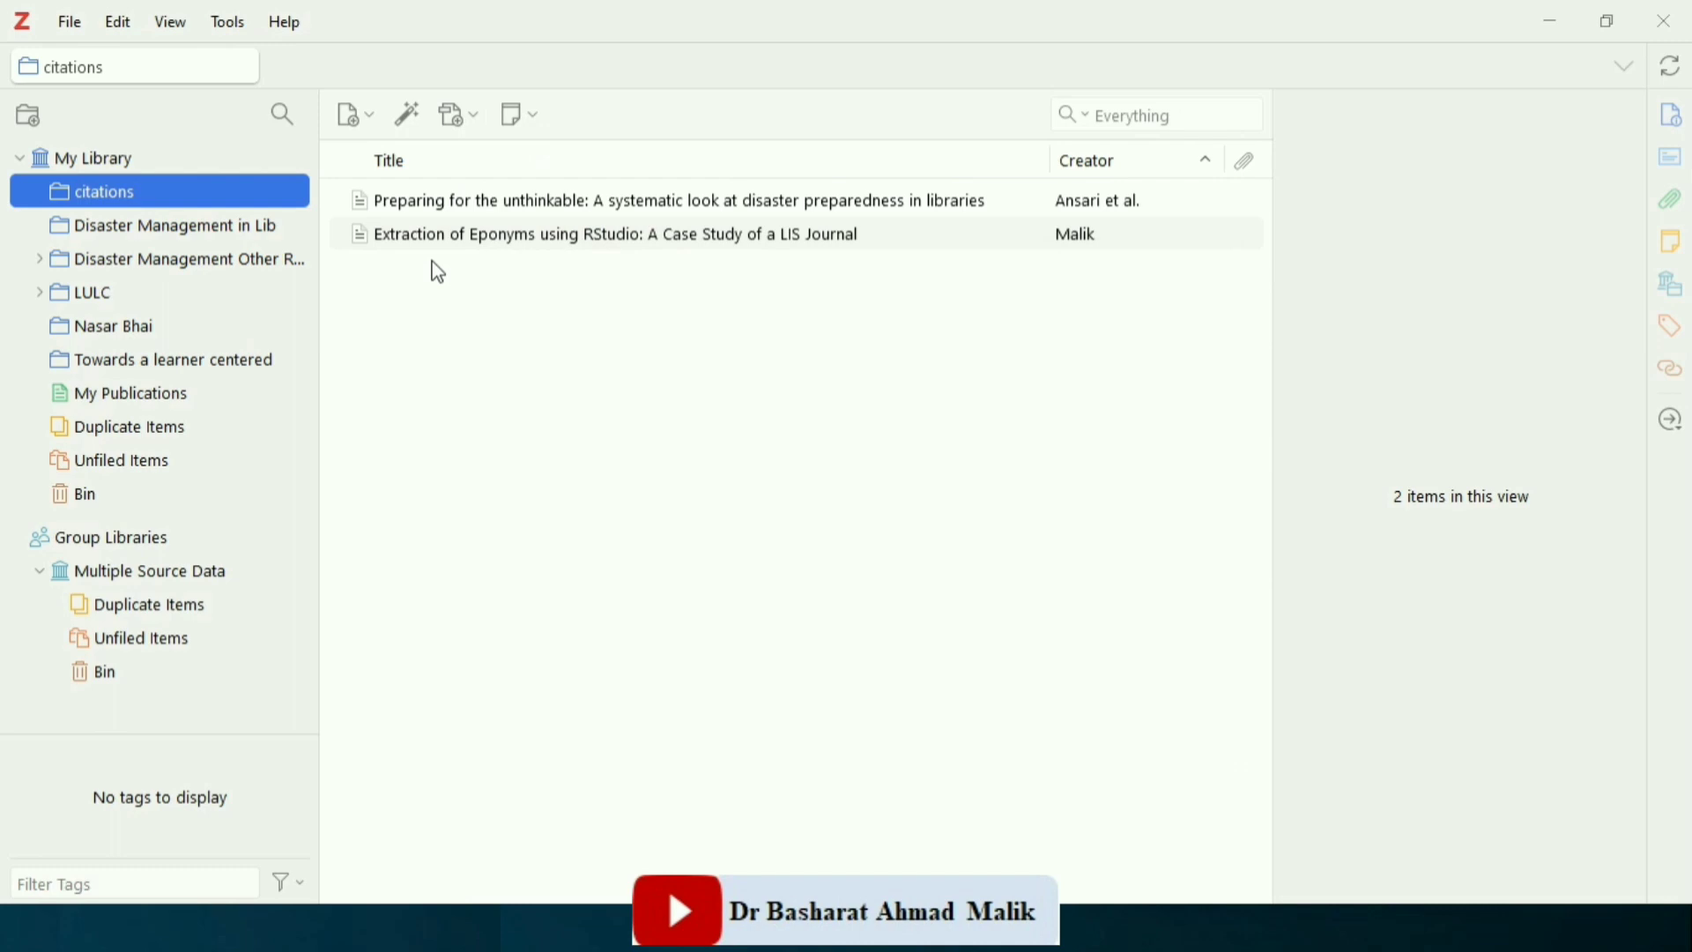
pyautogui.click(550, 214)
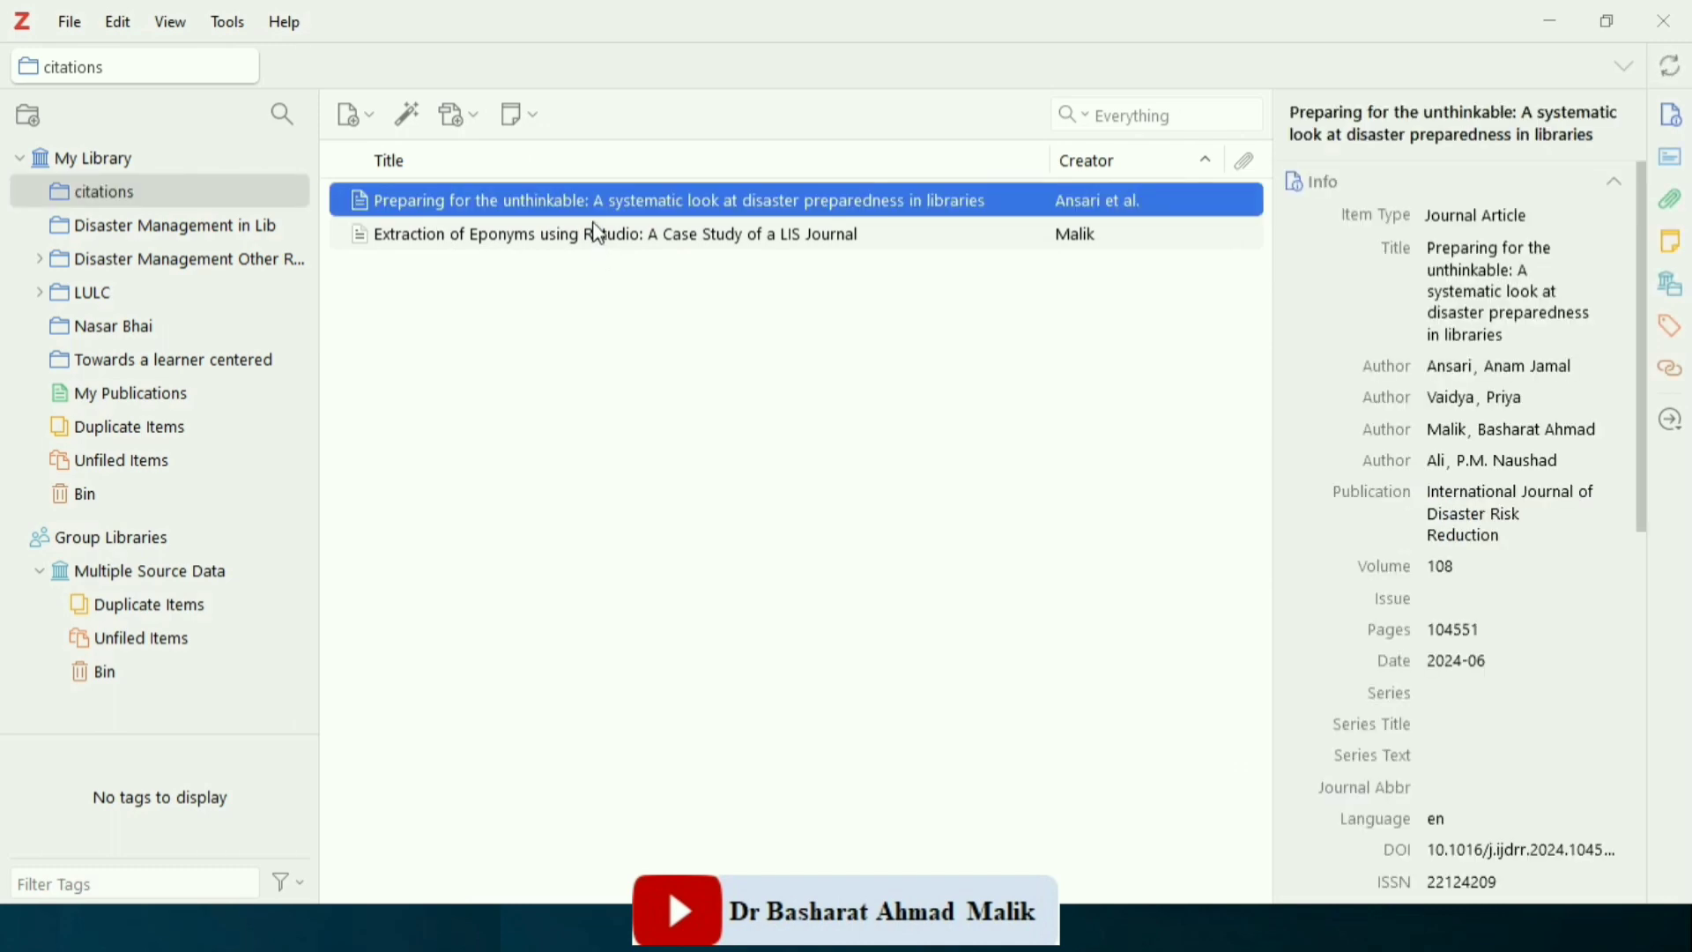
pyautogui.click(593, 235)
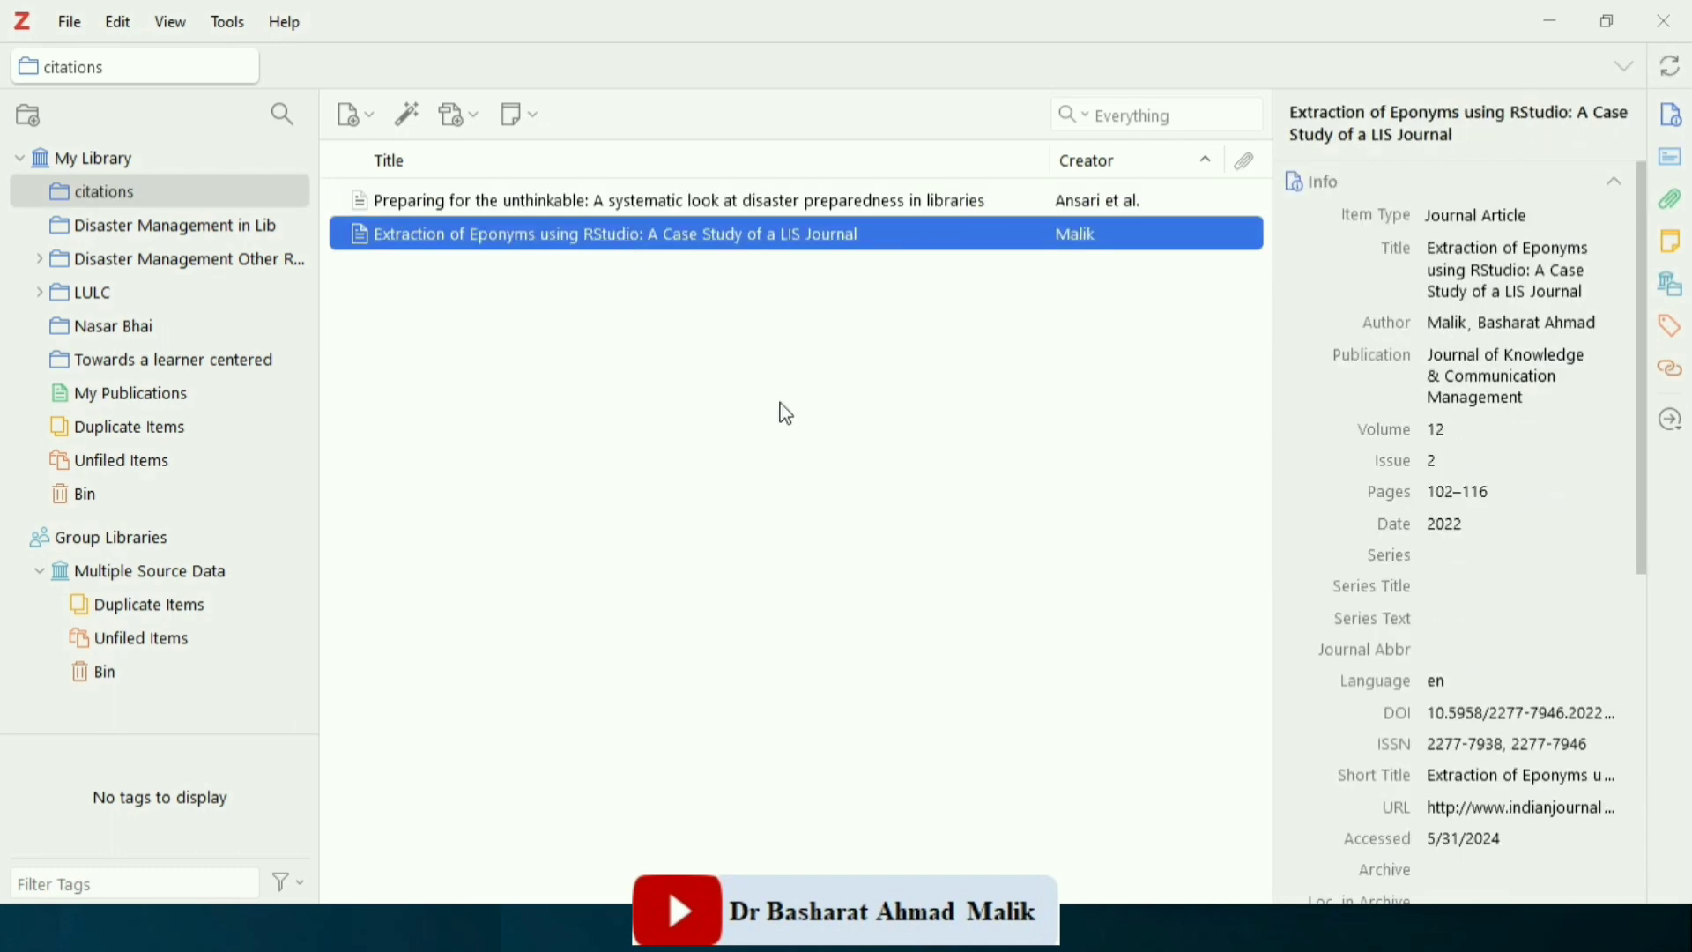
# Switch to Mendeley Reference Manager and import citations.bib from Downloads as a BibTeX library.
pyautogui.hotkey('alt', 'Tab')
pyautogui.hotkey('alt', 'Tab')
pyautogui.hotkey('alt', 'Tab')
pyautogui.hotkey('alt', 'Tab')
pyautogui.hotkey('alt', 'Tab')
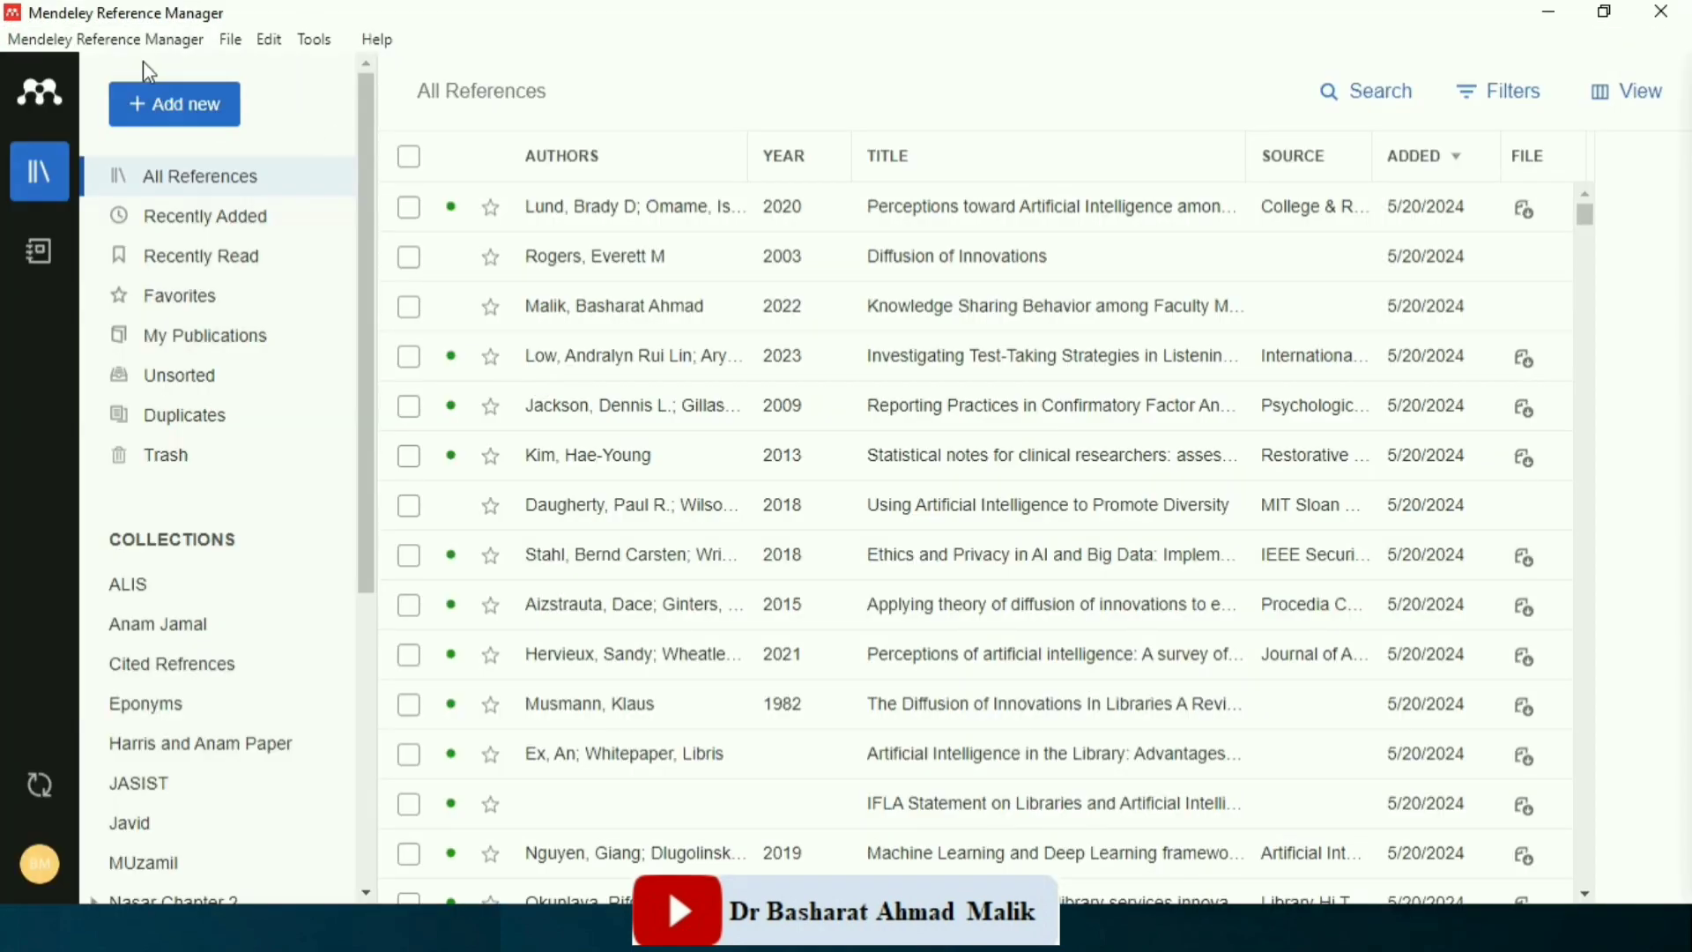
pyautogui.click(177, 112)
pyautogui.moveTo(227, 275)
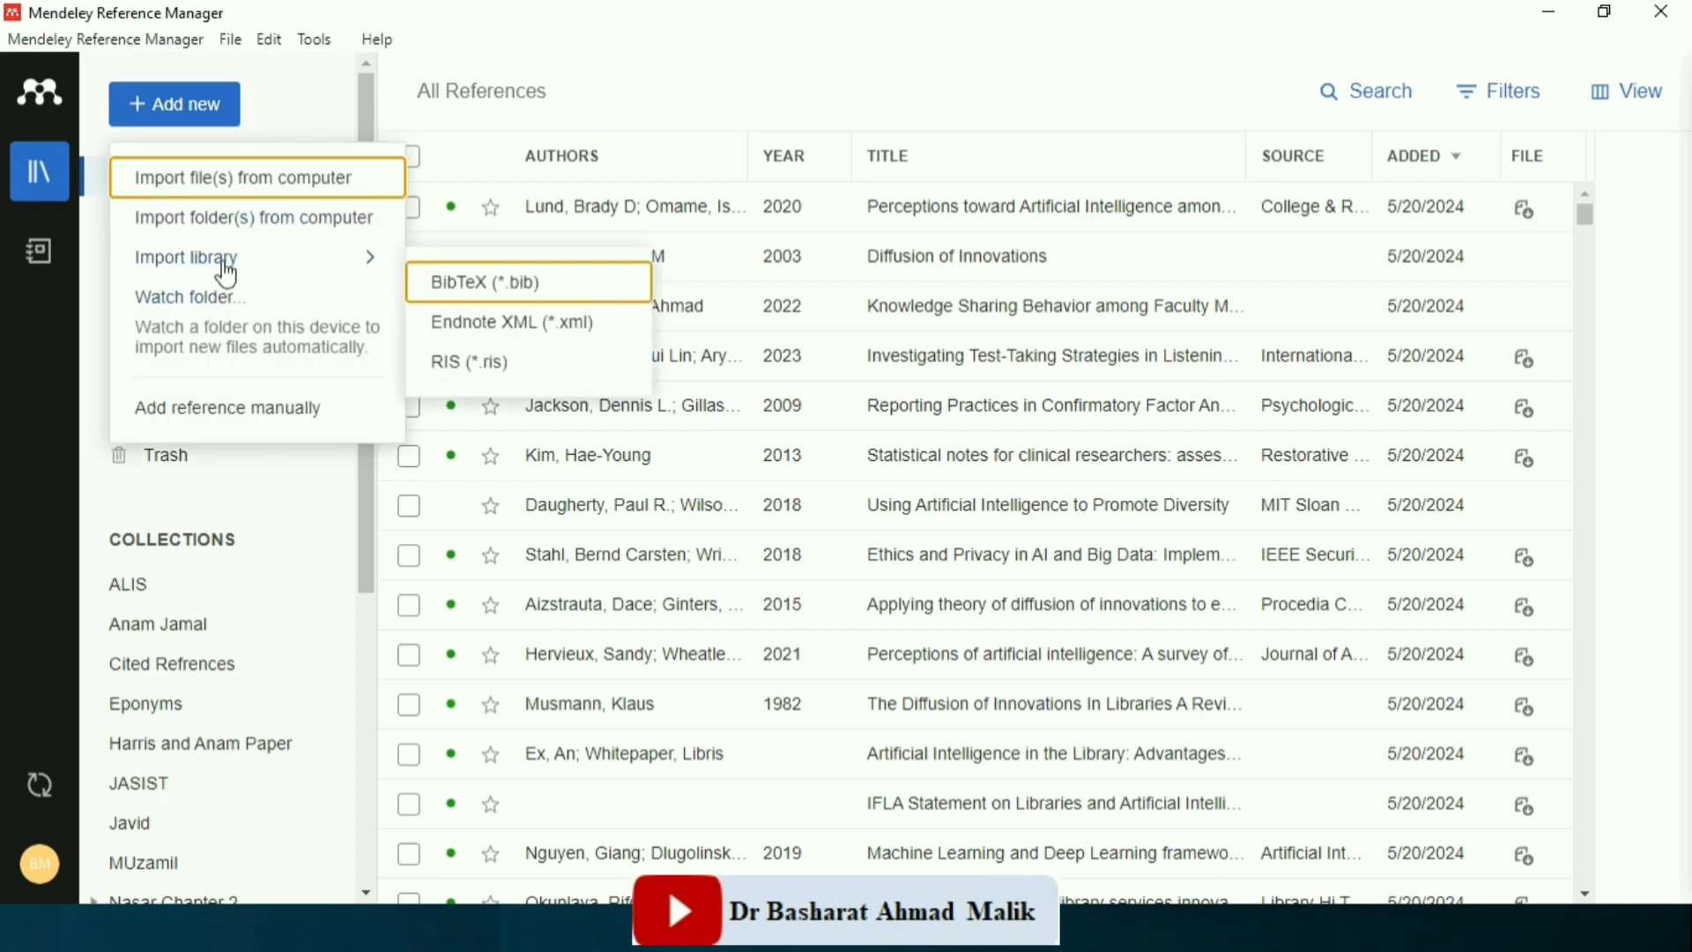
pyautogui.click(504, 297)
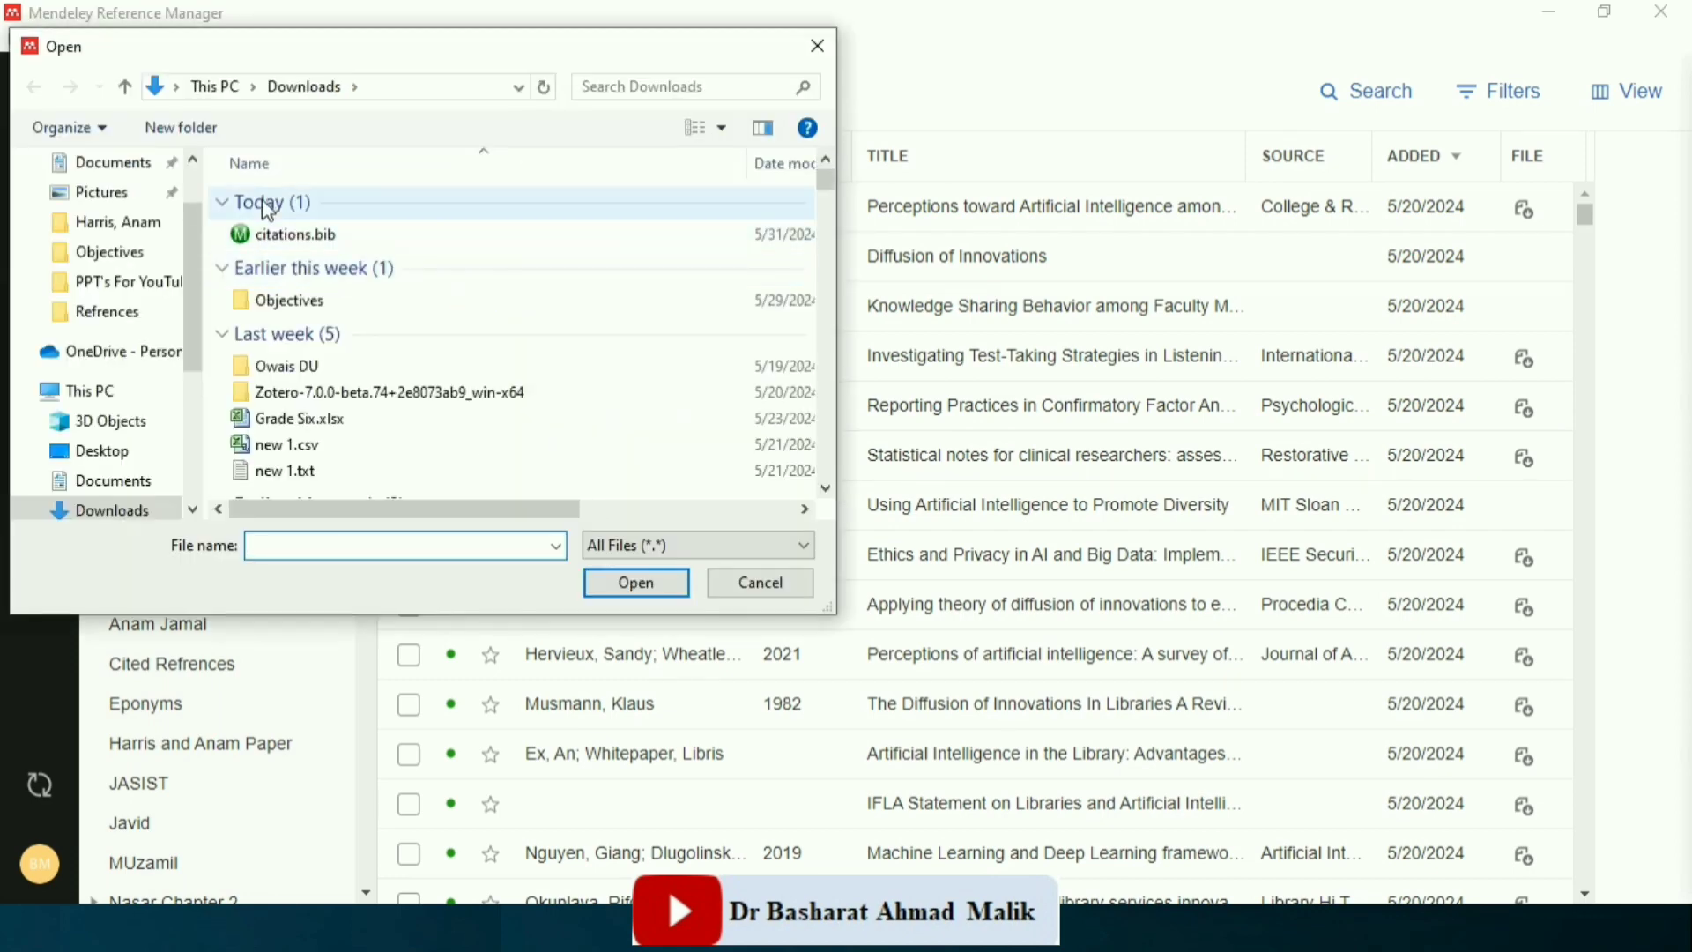
pyautogui.click(348, 234)
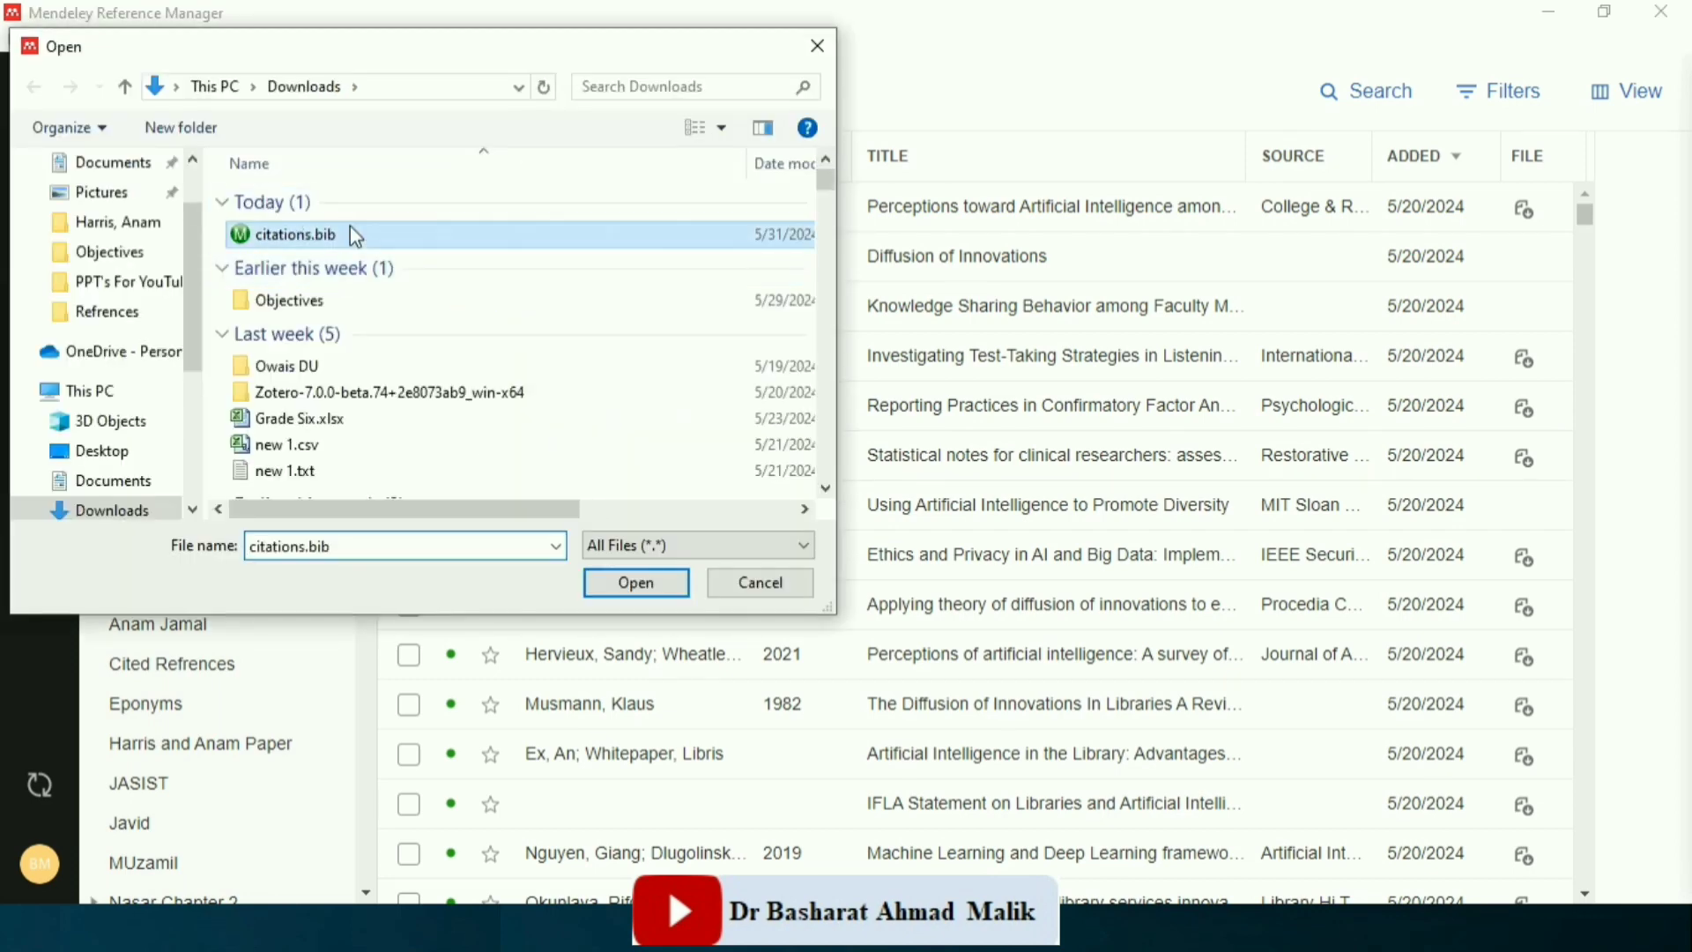
pyautogui.click(641, 584)
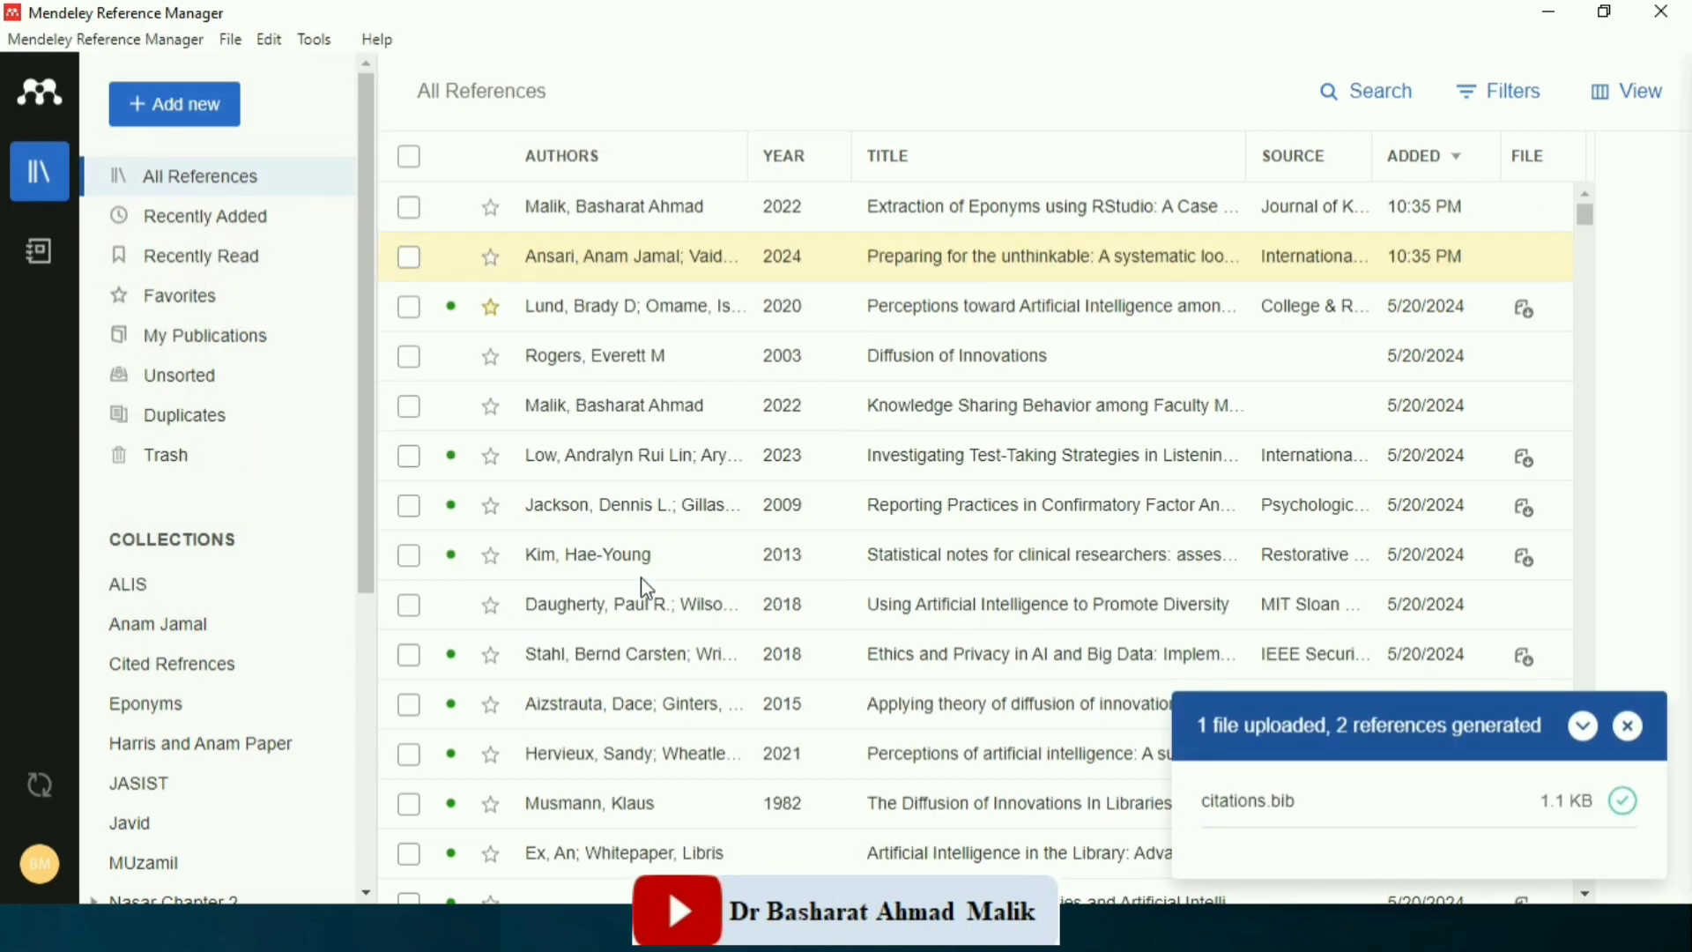
# Switch back to ZoteroBib in the browser, review the fields of the manual entry form for a book, and close it without entering data.
pyautogui.hotkey('alt', 'Tab')
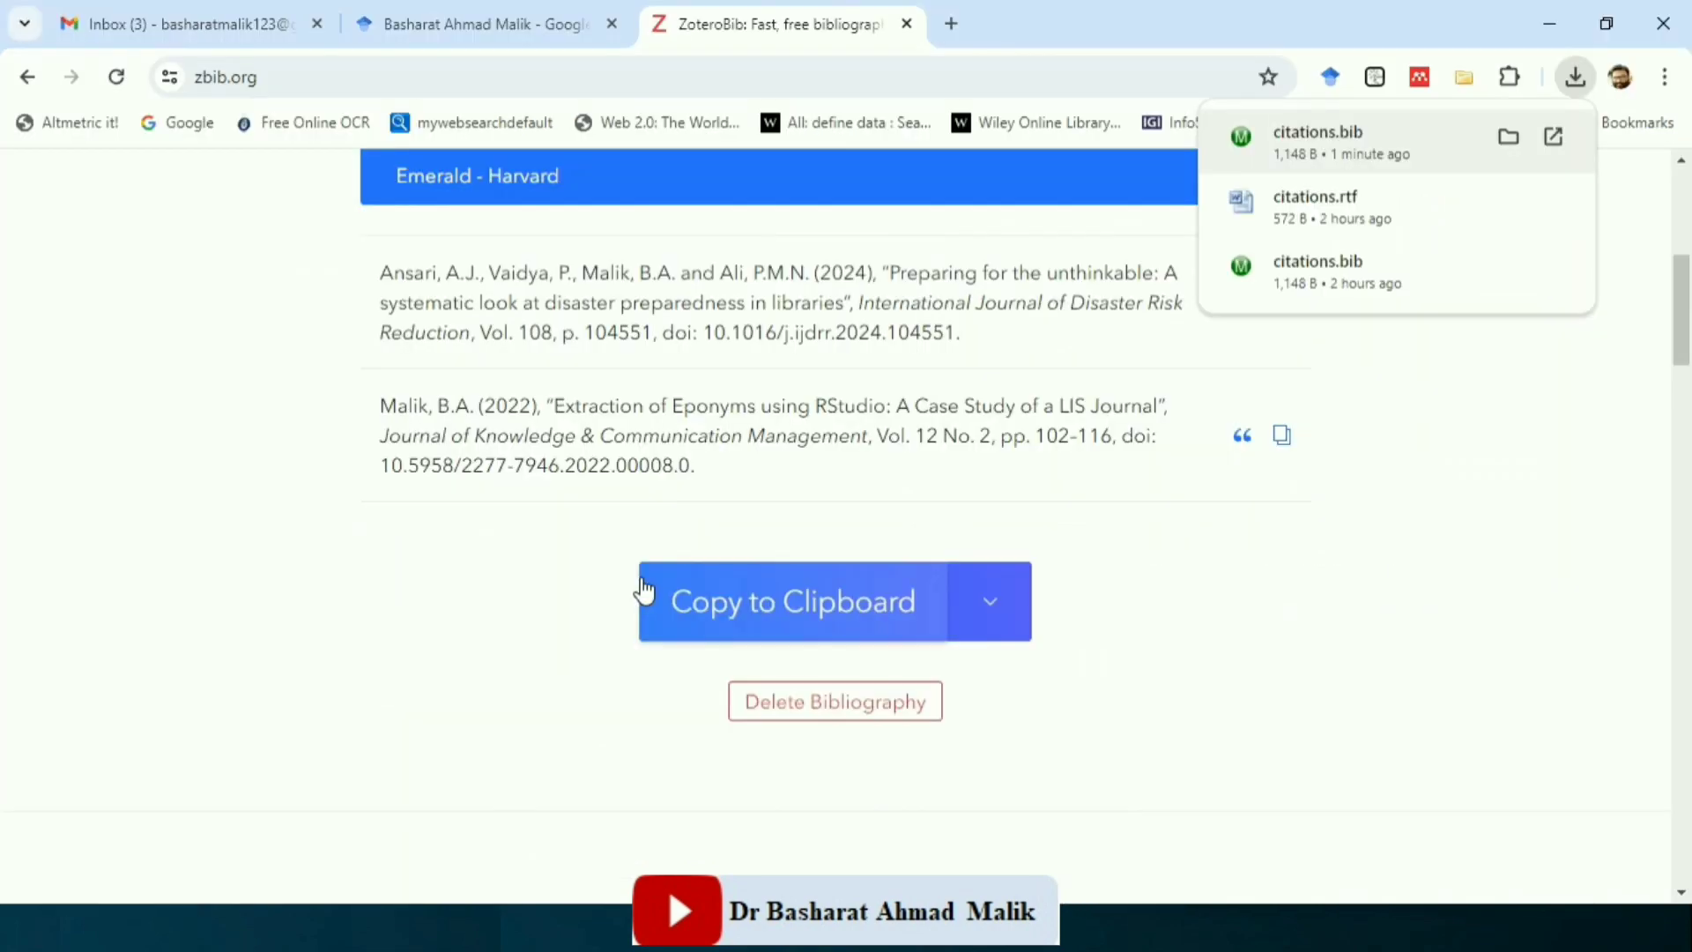
pyautogui.click(1544, 377)
pyautogui.moveTo(1683, 331); pyautogui.dragTo(1683, 227)
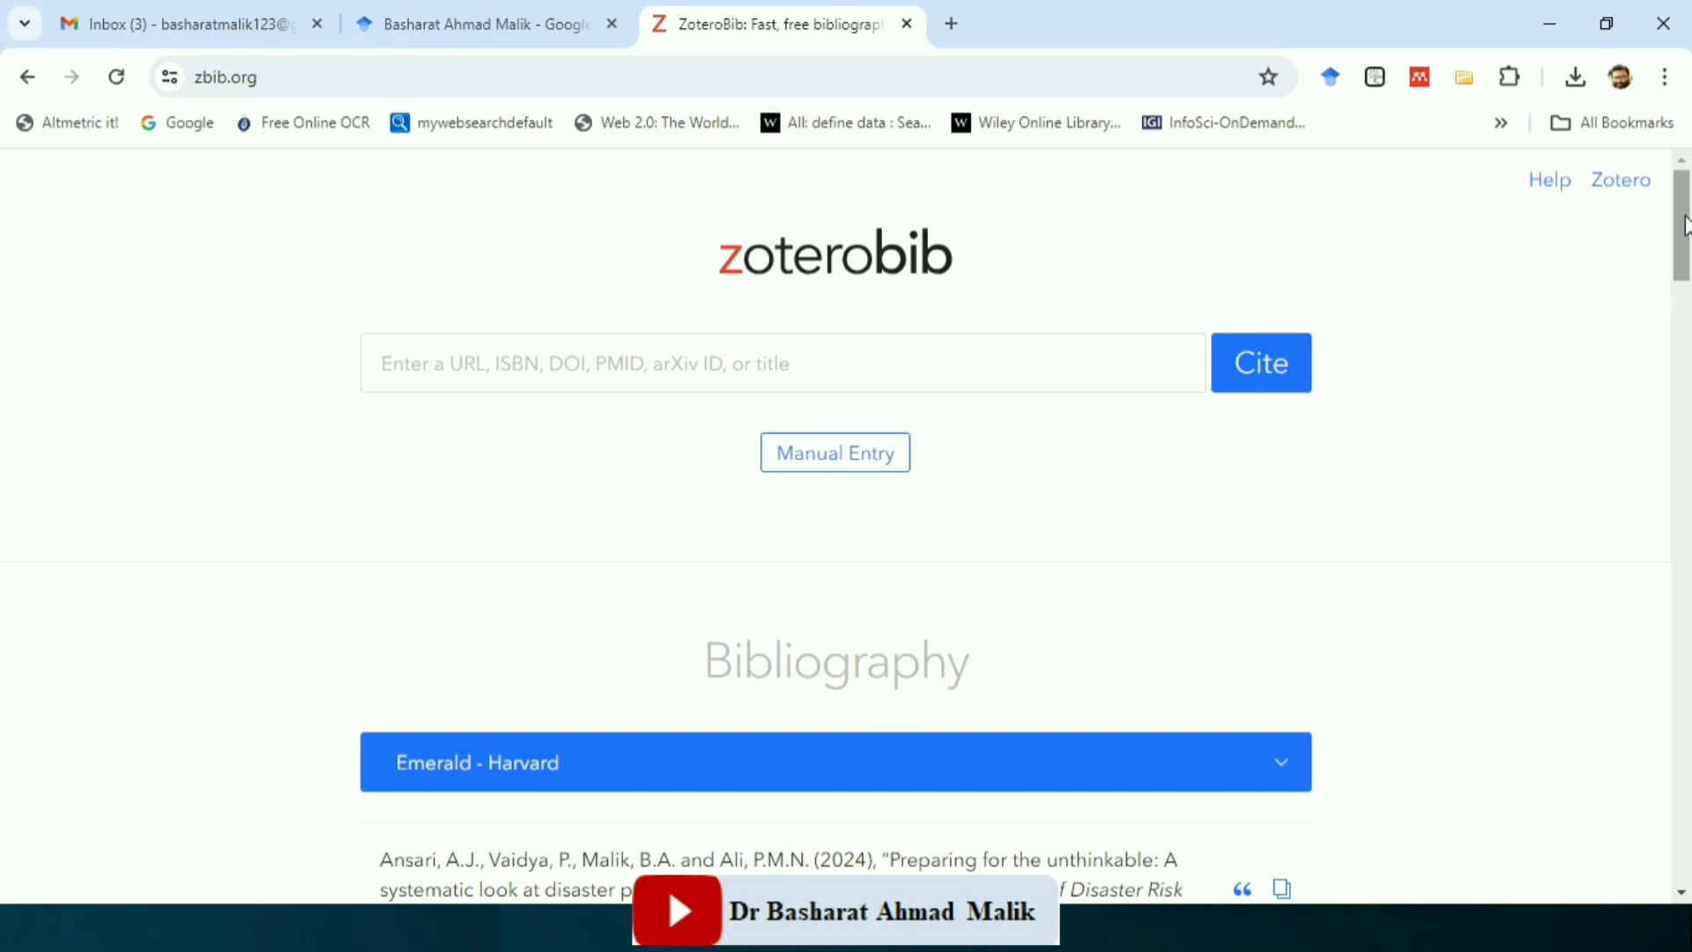
pyautogui.click(883, 472)
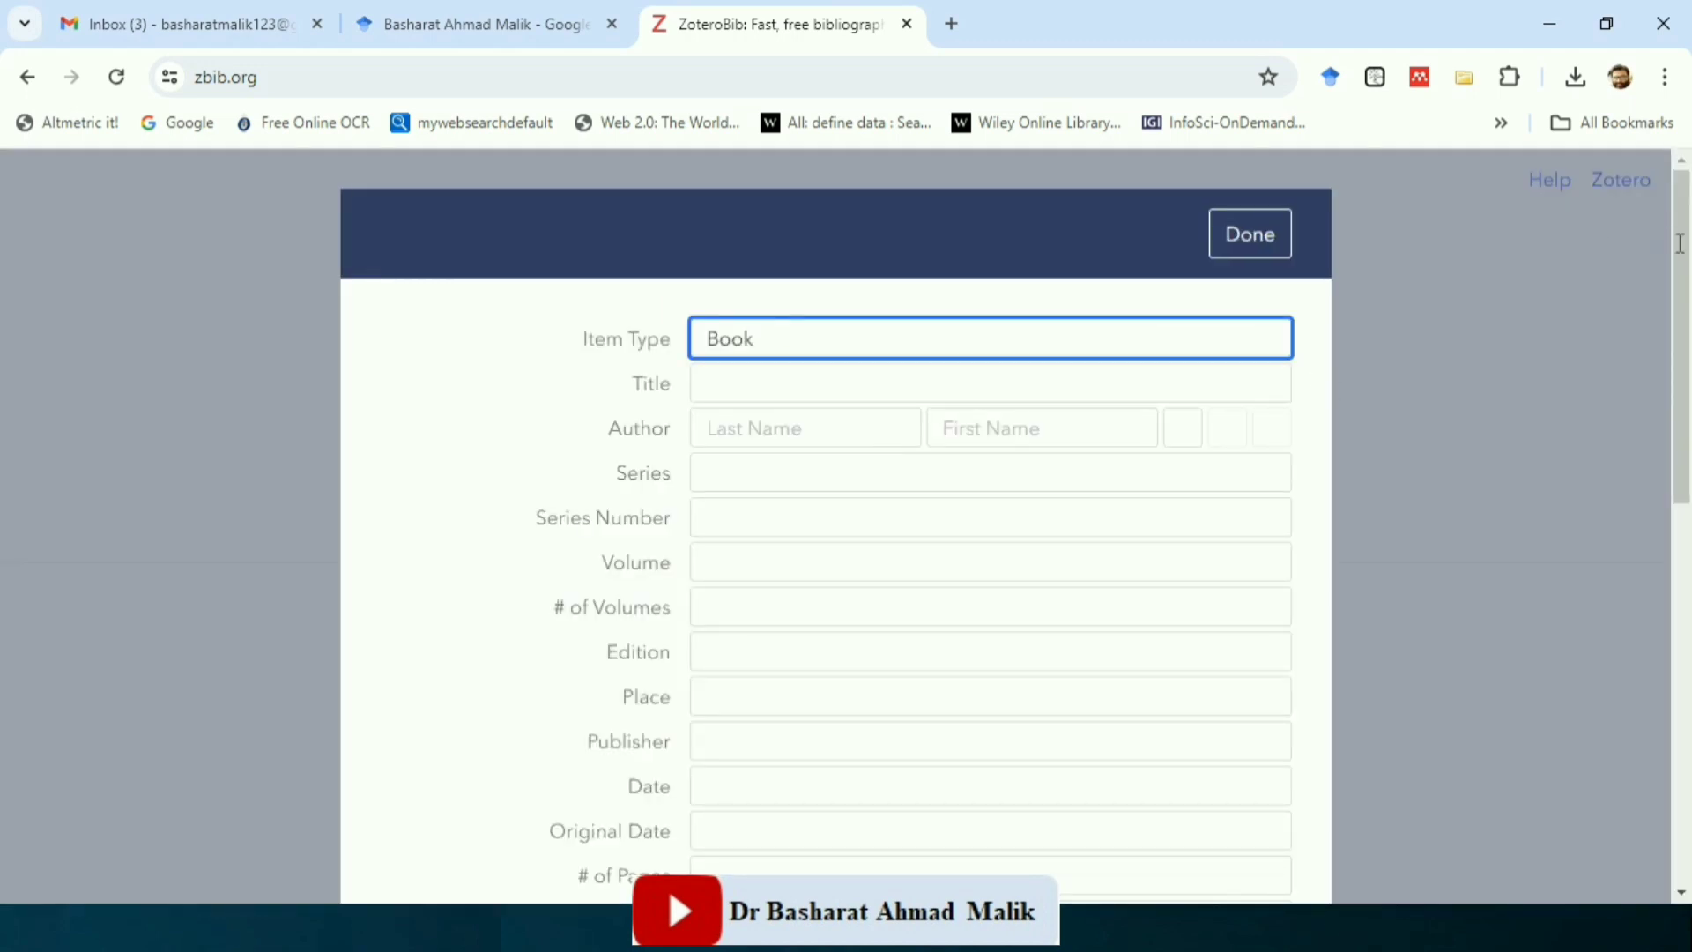
pyautogui.moveTo(1683, 217); pyautogui.dragTo(1683, 361)
pyautogui.moveTo(1682, 454); pyautogui.dragTo(1682, 172)
pyautogui.click(1261, 234)
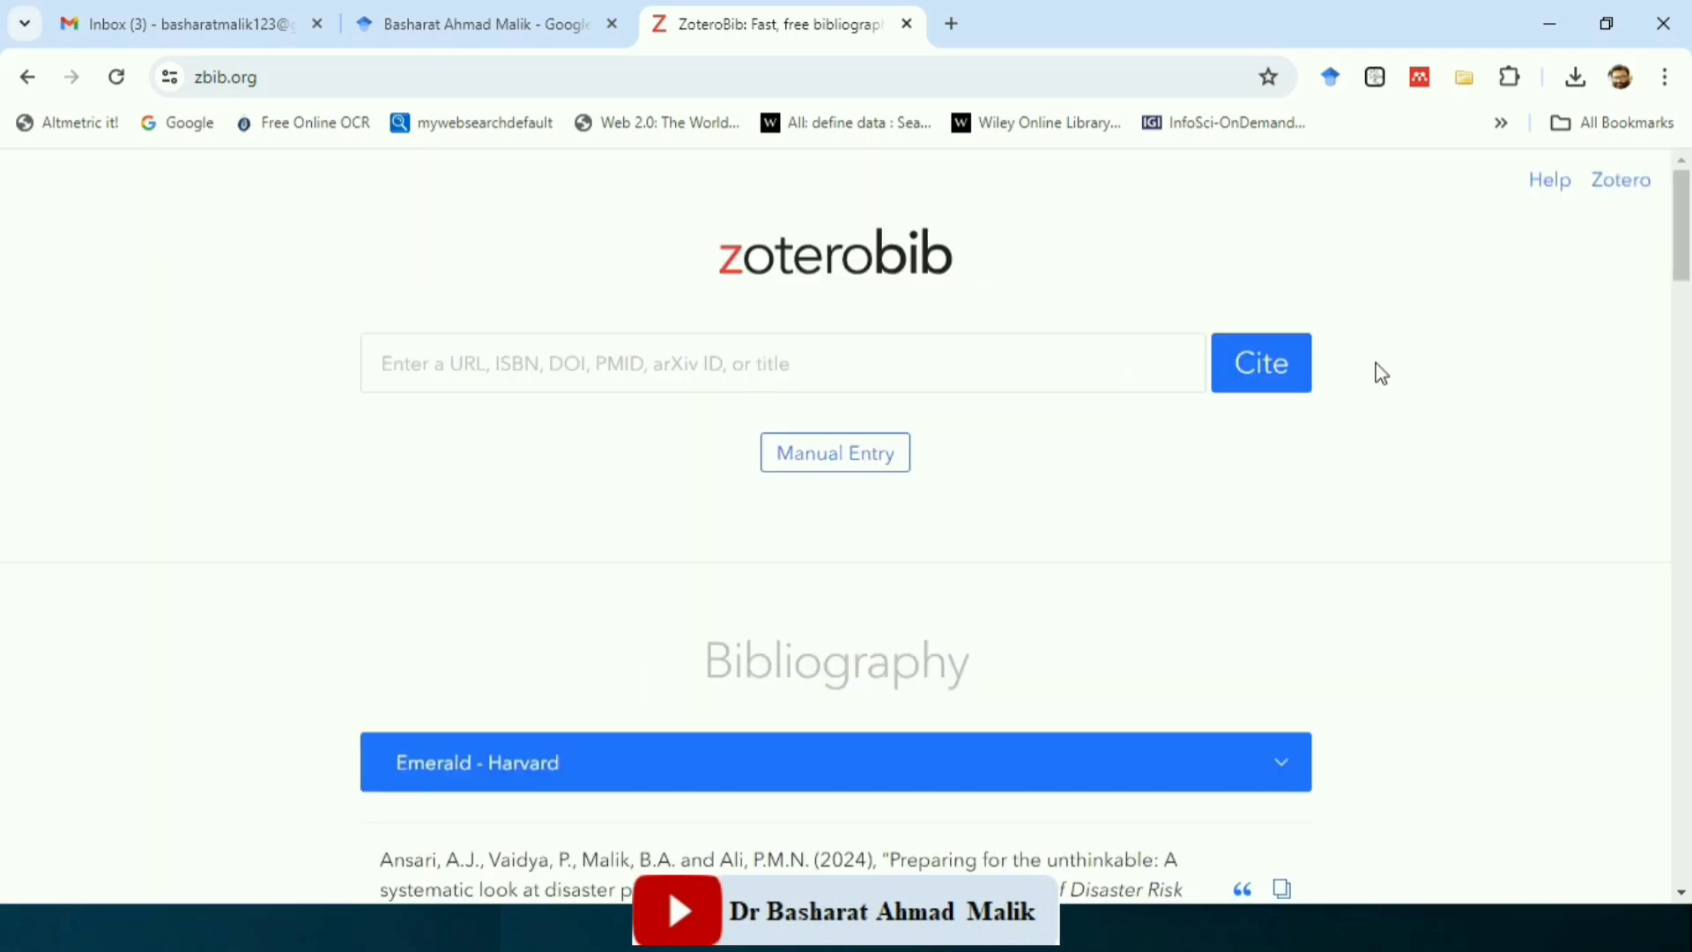